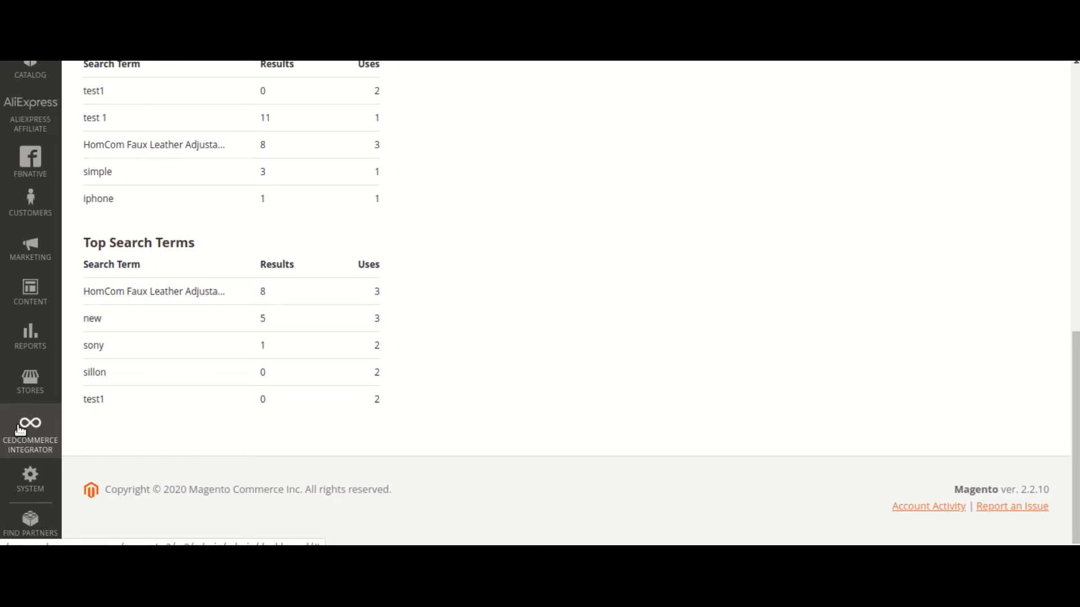
# Open the Amazon integration's Accounts settings in the Cedcommerce Integrator.
pyautogui.click(20, 431)
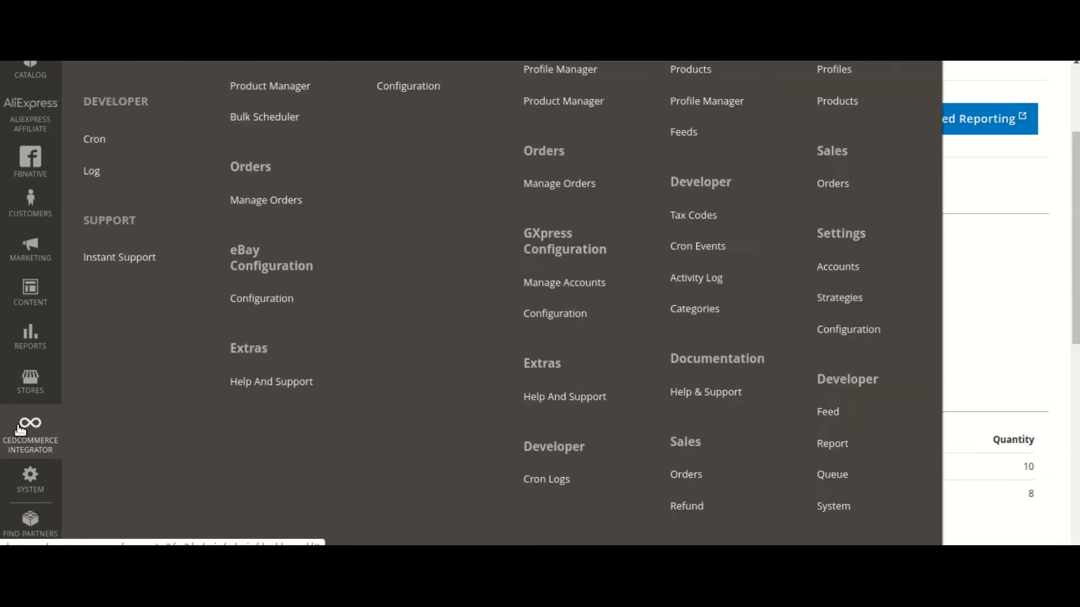
pyautogui.scroll(1, 424, 416)
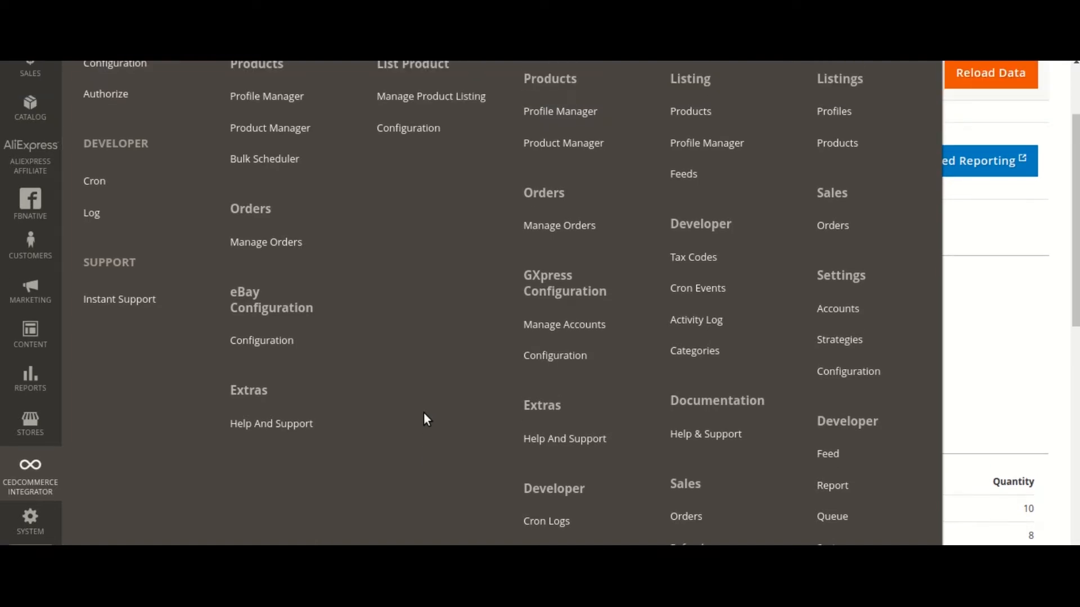
pyautogui.scroll(3, 424, 413)
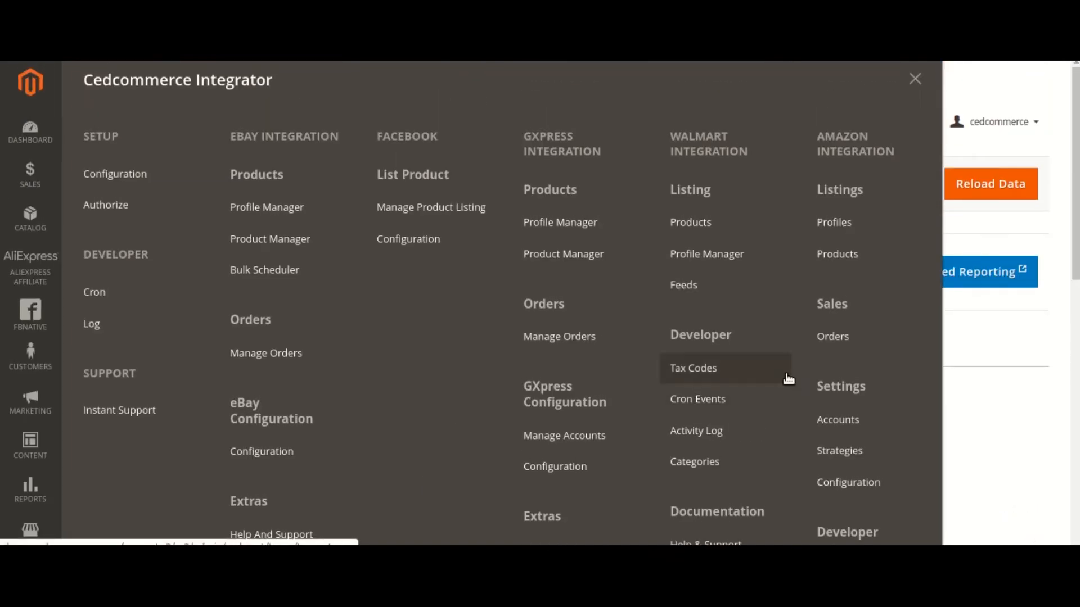
pyautogui.scroll(-2, 789, 378)
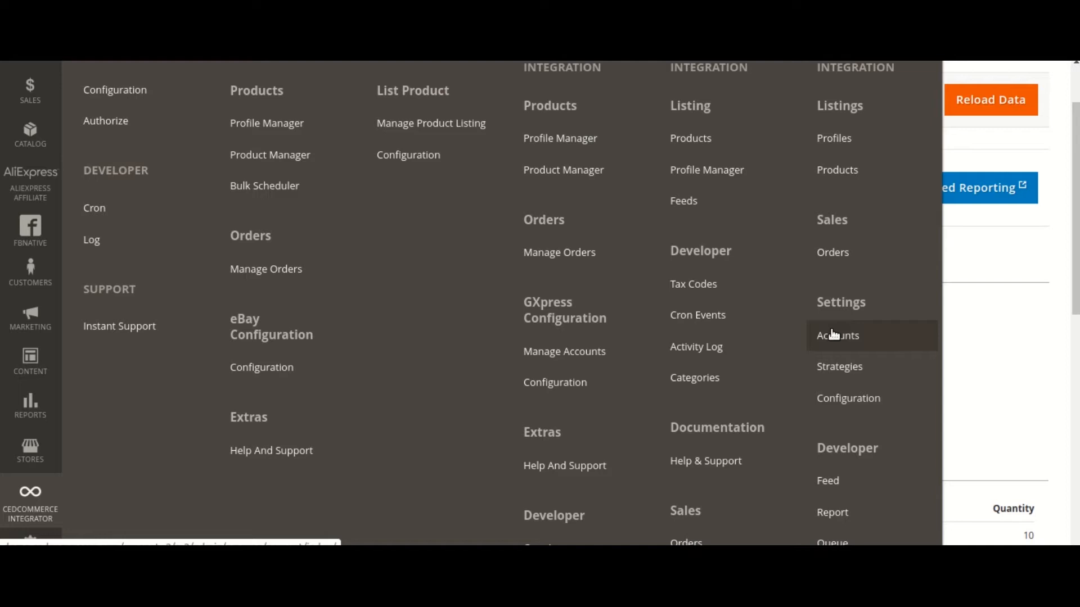
pyautogui.click(899, 332)
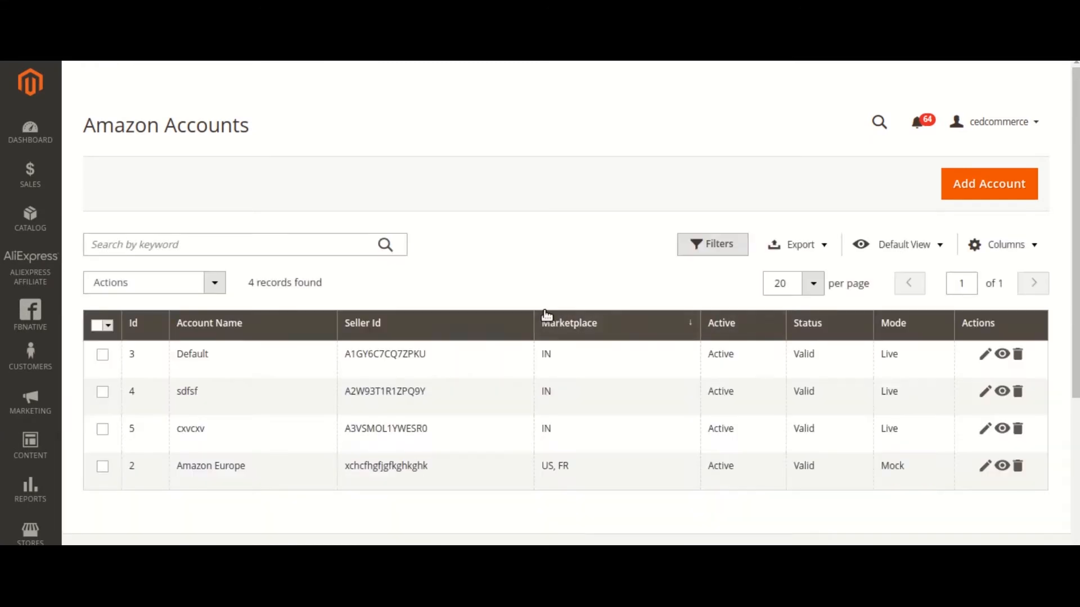
# Start adding a new Amazon account and set its account name to Inhyu.
pyautogui.click(996, 186)
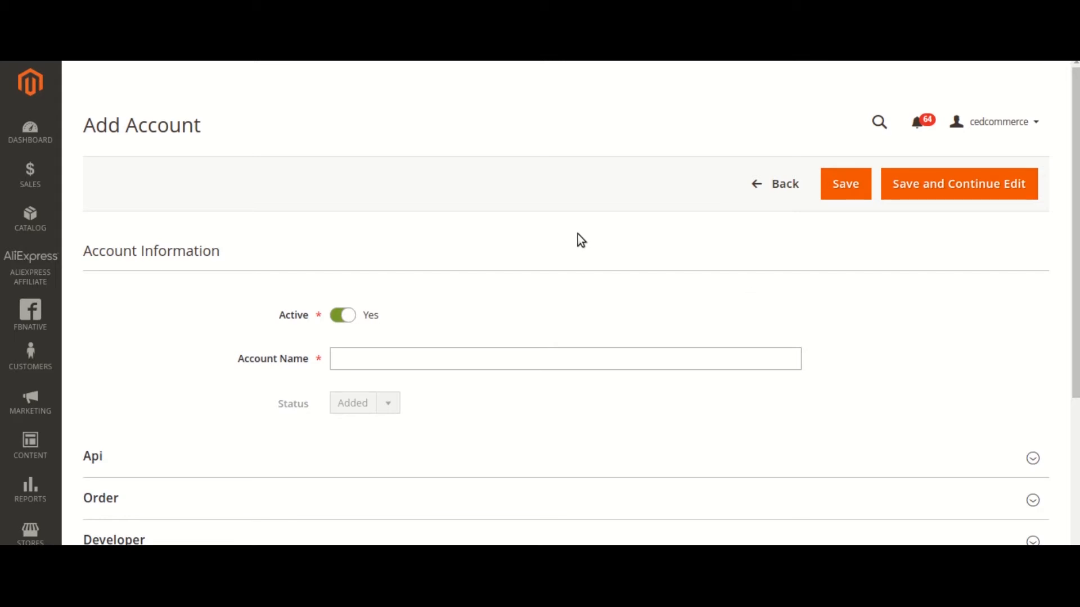
pyautogui.click(523, 352)
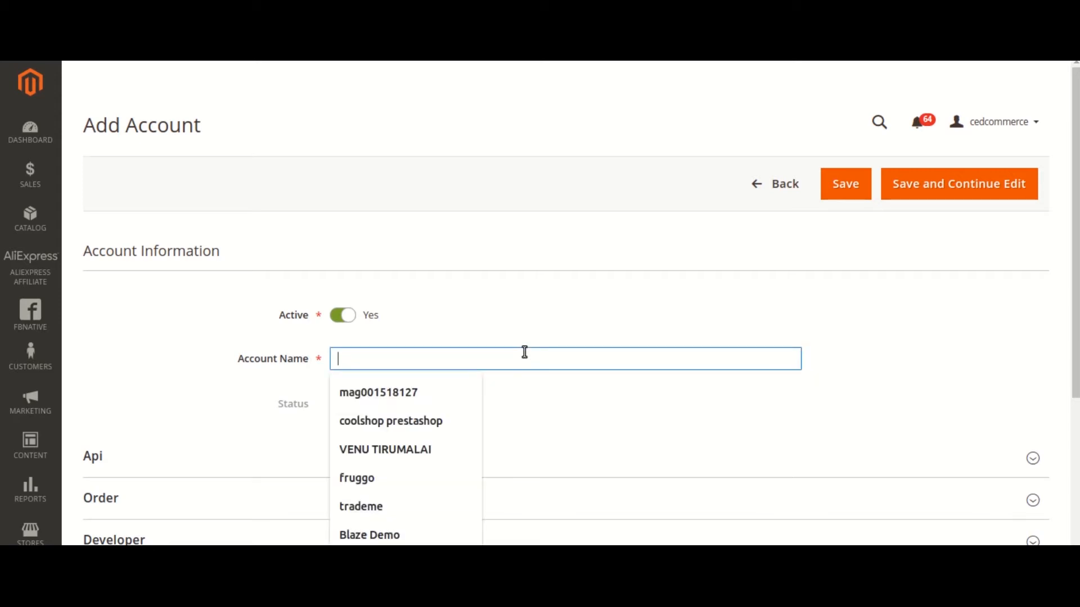
pyautogui.write('Inhyu')
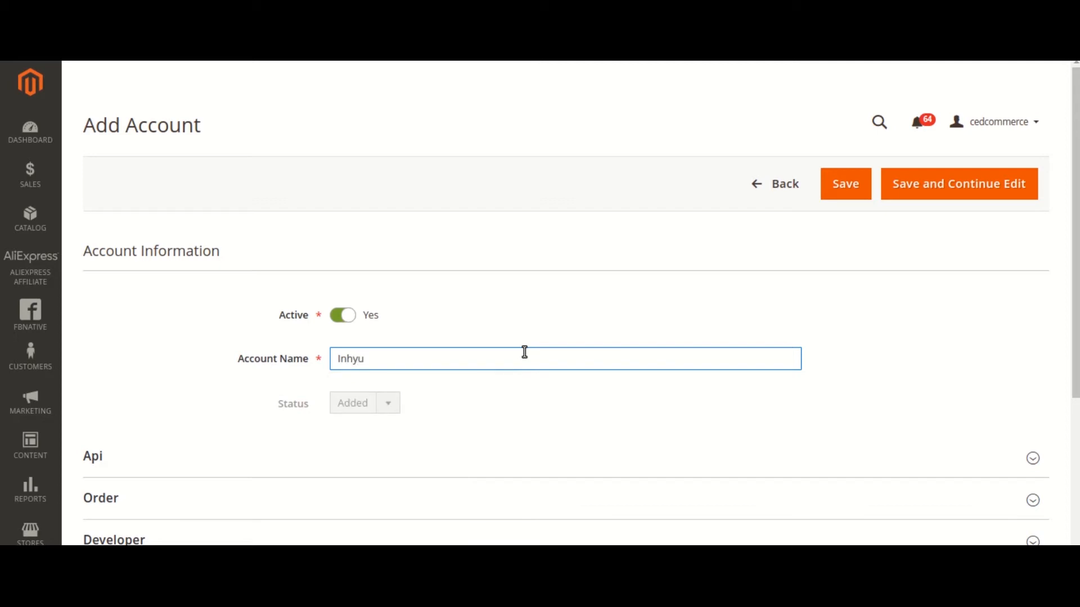
# Expand the account's Api section and enable Authorize via Cedcommerce.
pyautogui.click(350, 458)
pyautogui.scroll(-7, 451, 379)
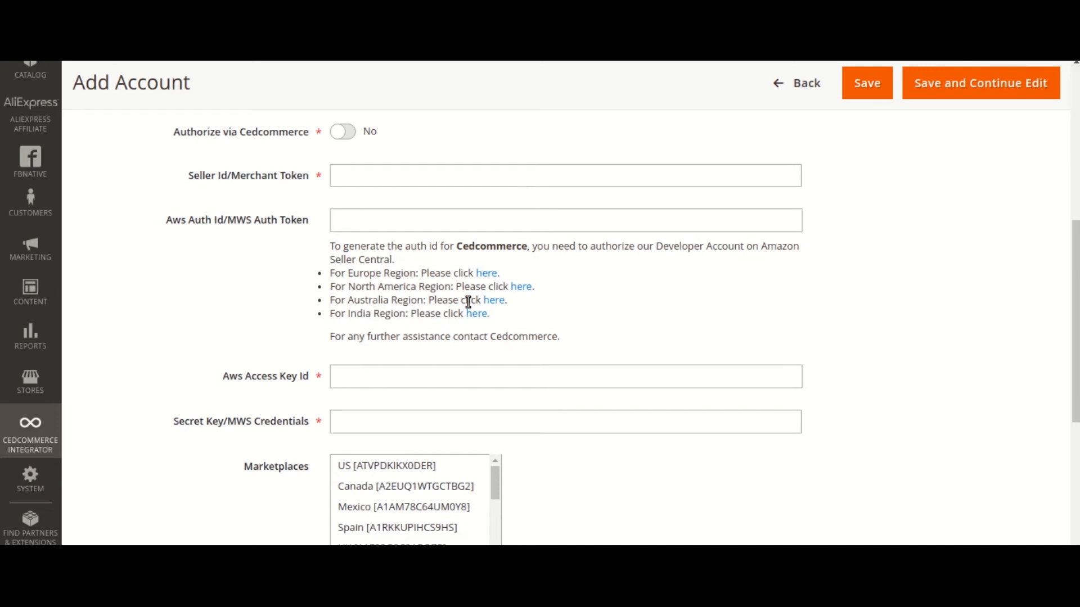
pyautogui.scroll(4, 365, 186)
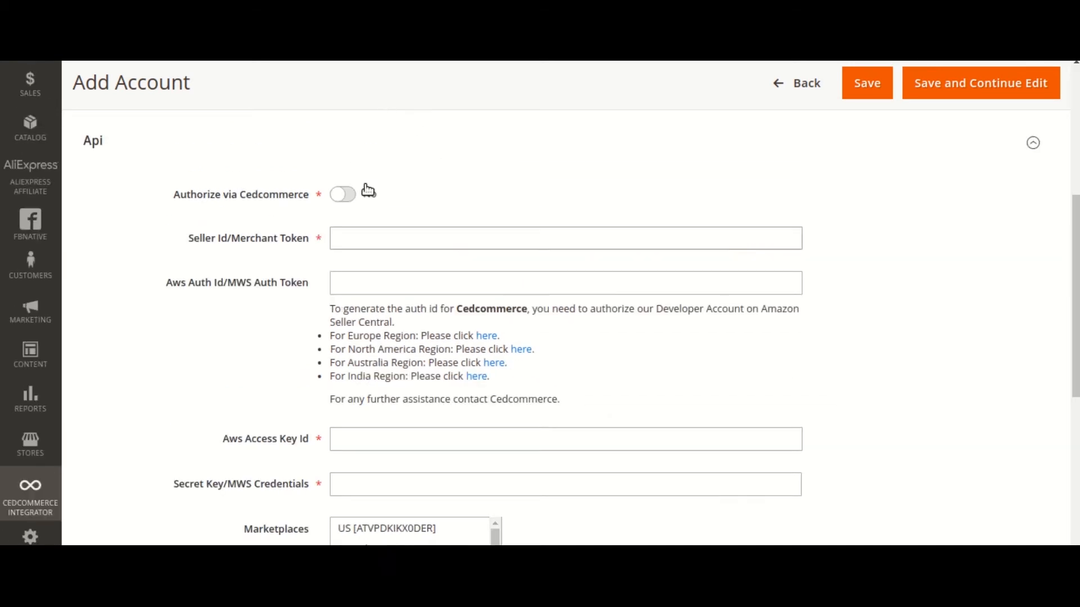
pyautogui.scroll(-5, 433, 277)
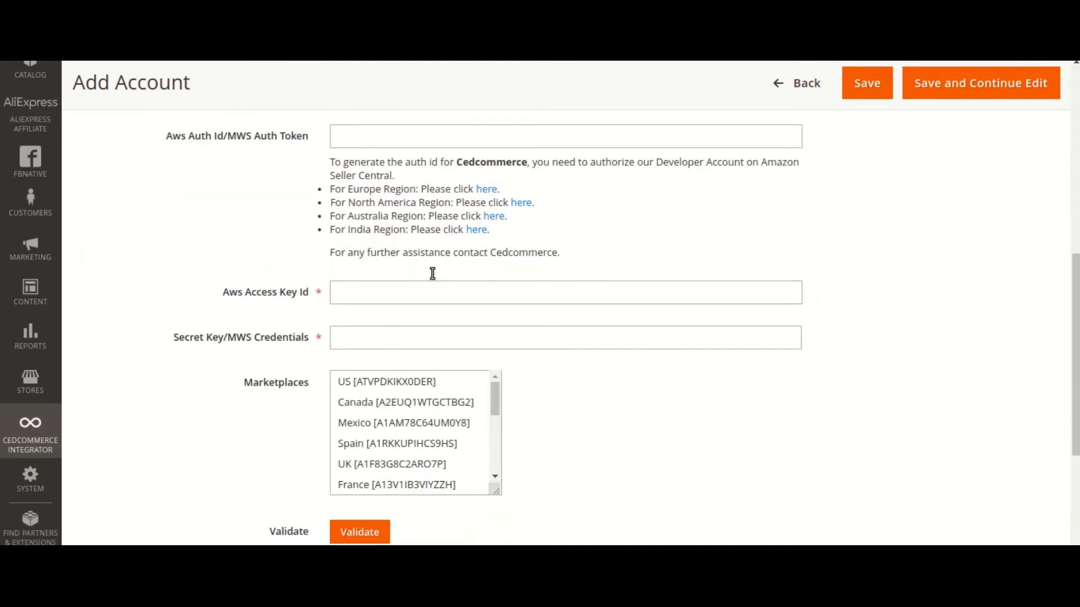
pyautogui.scroll(2, 371, 240)
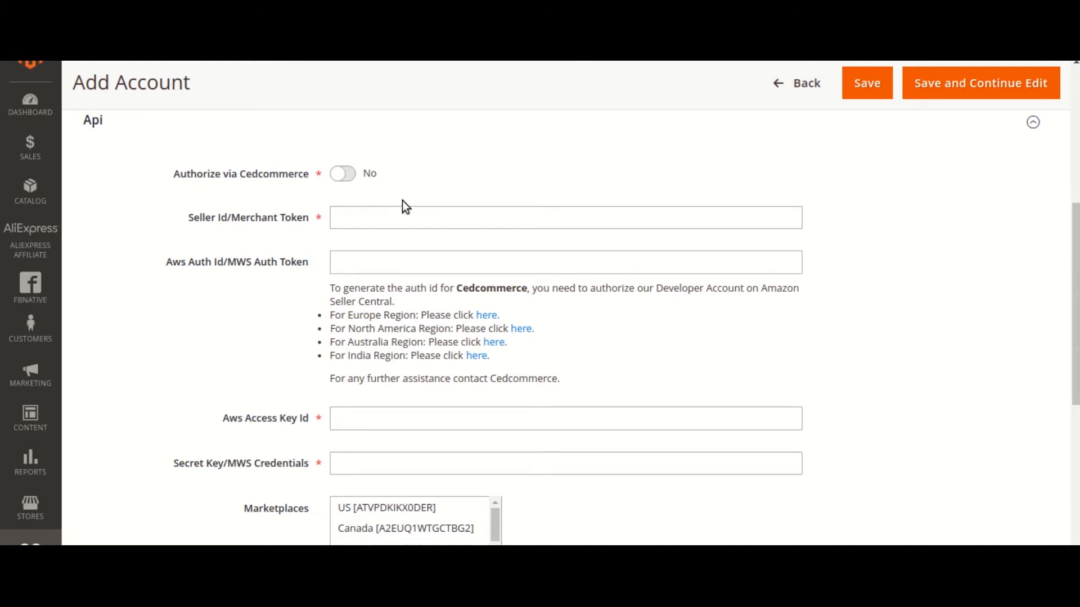
pyautogui.click(344, 175)
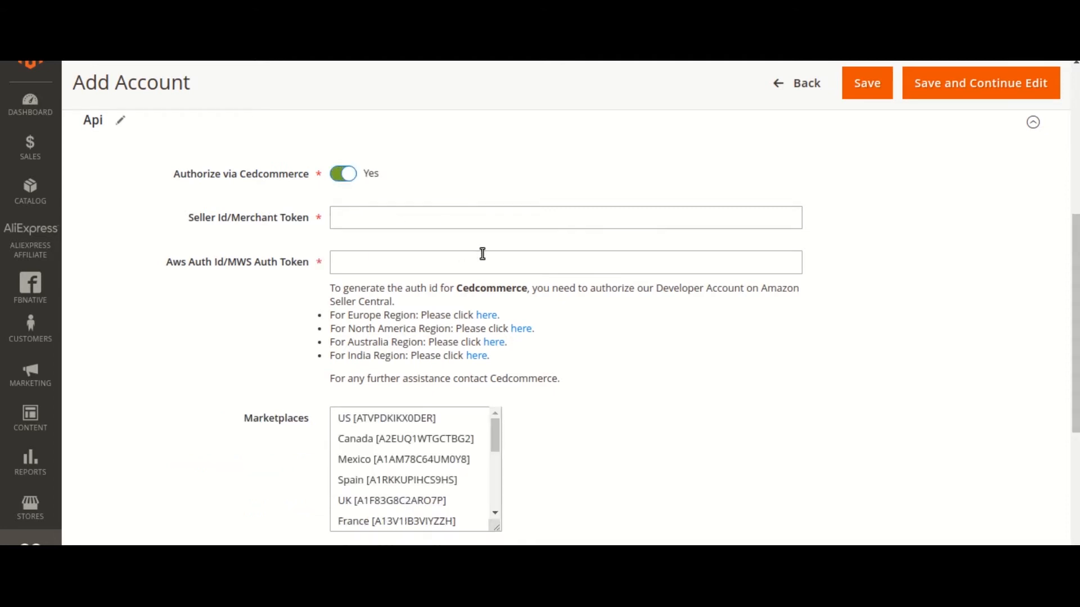
# Open the India region authorization in Amazon Seller Central, accept the MWS Licence Agreement and grant Cedcommerce Inc access to the seller account.
pyautogui.click(482, 362)
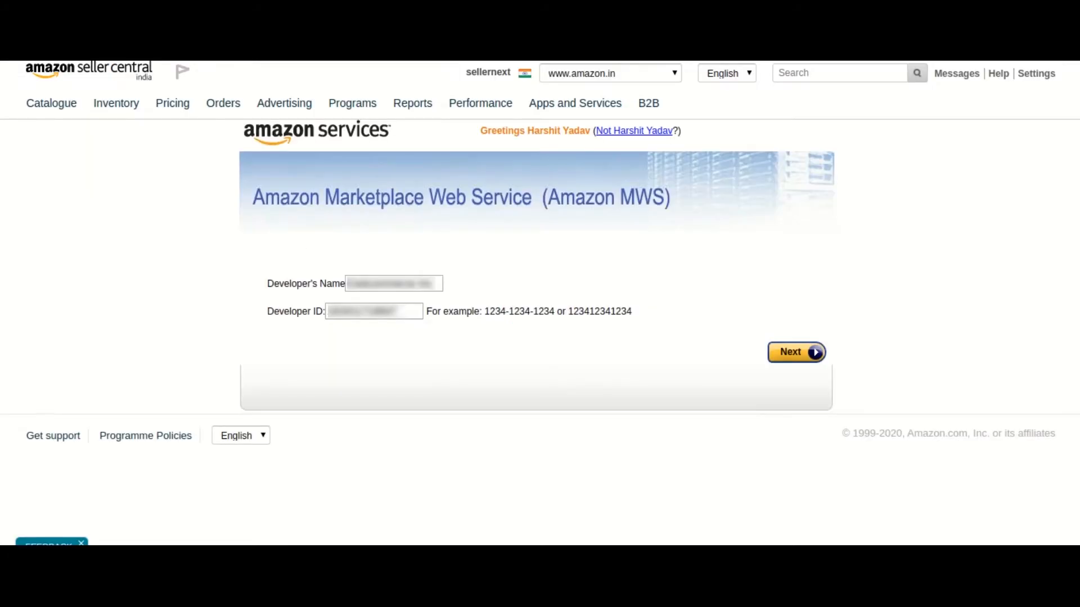
pyautogui.click(803, 357)
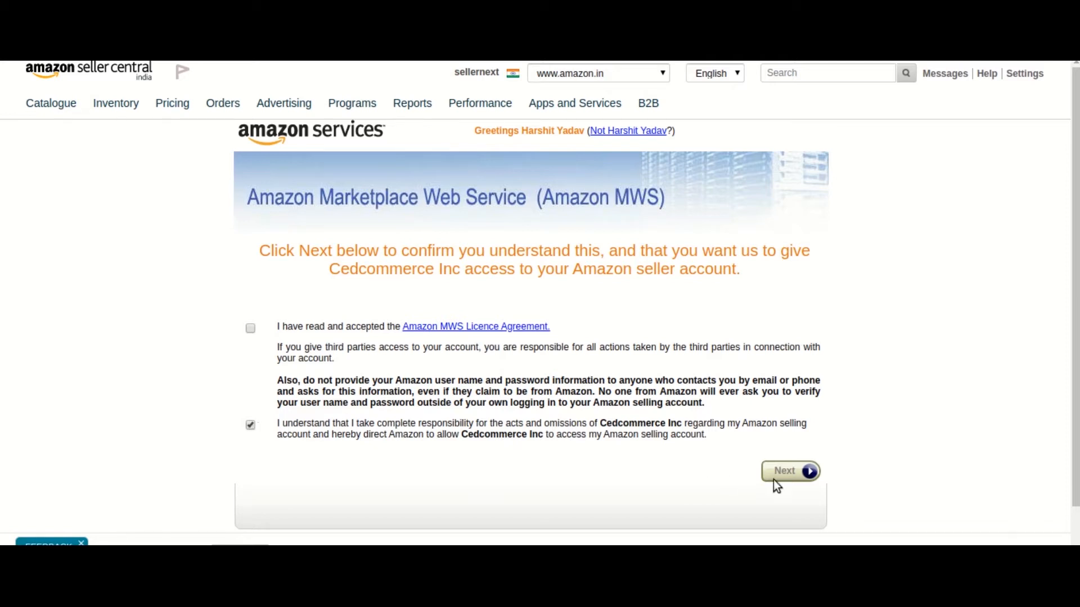
pyautogui.click(253, 331)
pyautogui.click(785, 477)
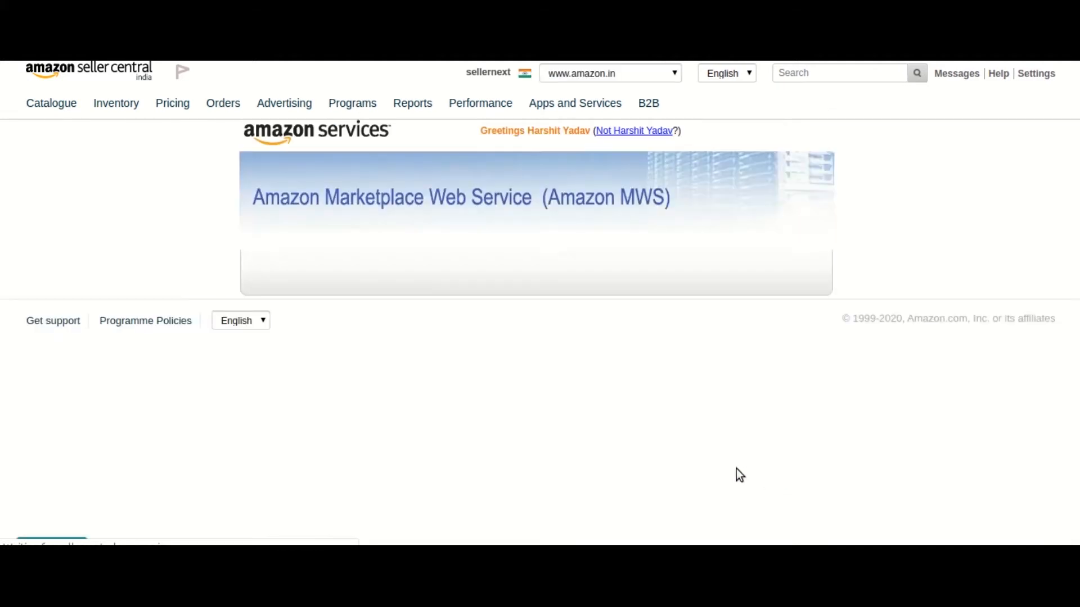
# Copy the Seller ID from the Amazon MWS page into the Seller Id/Merchant Token field of the new Magento account.
pyautogui.scroll(-2, 656, 458)
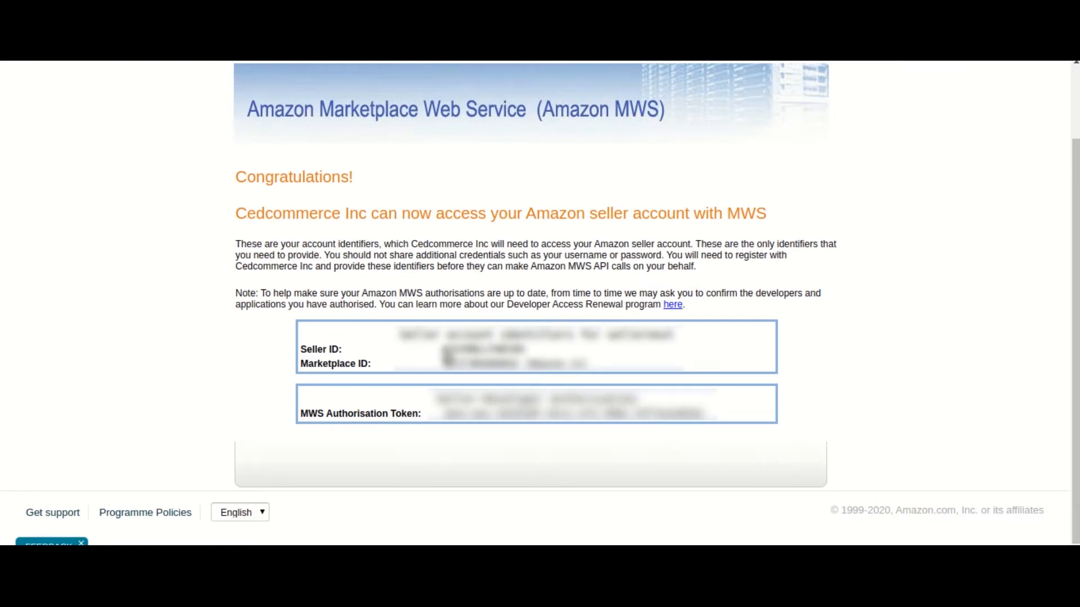
pyautogui.moveTo(444, 350); pyautogui.dragTo(524, 351)
pyautogui.rightClick(517, 349)
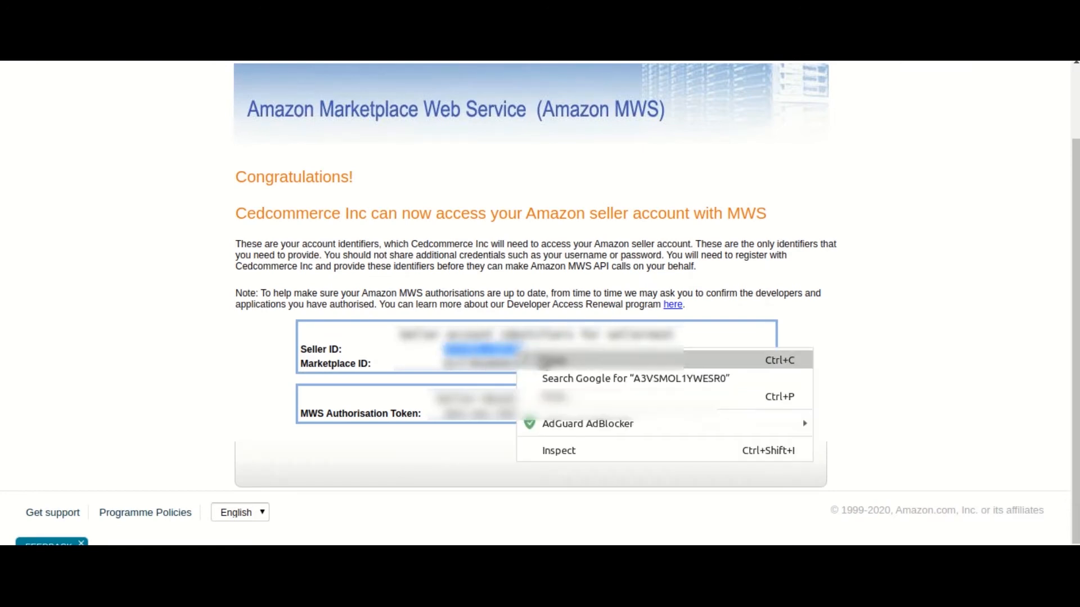
pyautogui.click(540, 360)
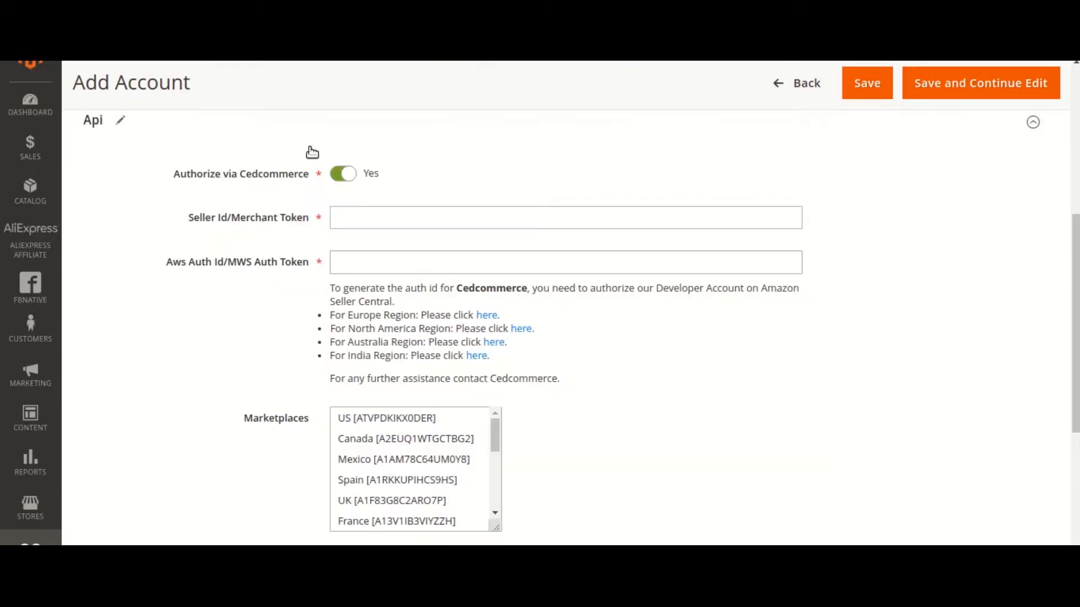
pyautogui.rightClick(371, 221)
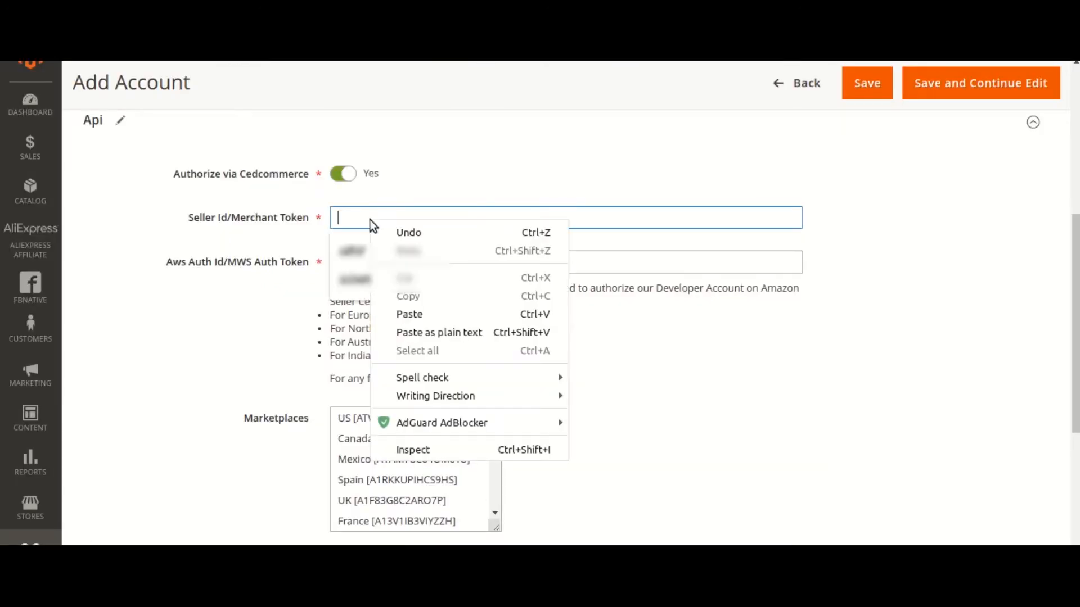
pyautogui.click(417, 305)
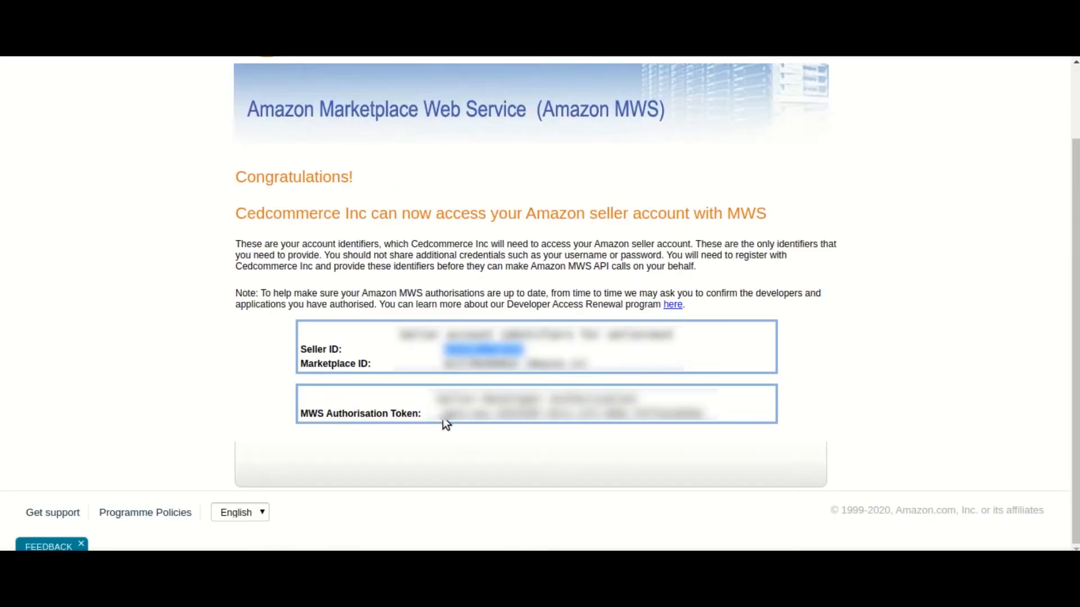
# Copy the MWS Authorisation Token from Amazon into the Aws Auth Id/MWS Auth Token field in Magento.
pyautogui.moveTo(442, 419); pyautogui.dragTo(704, 420)
pyautogui.rightClick(674, 417)
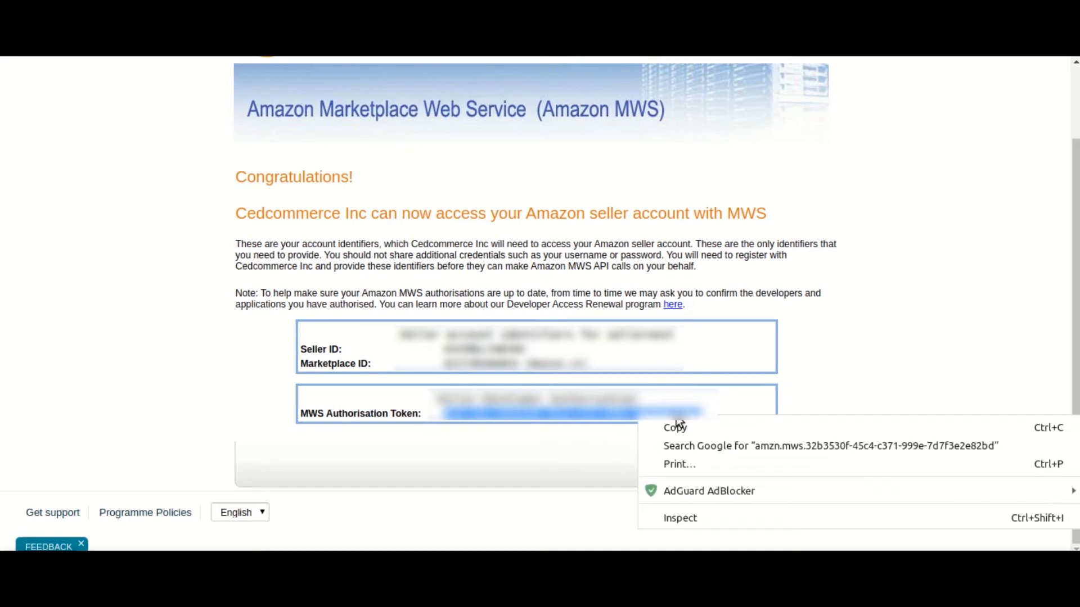
pyautogui.click(694, 431)
pyautogui.click(259, 26)
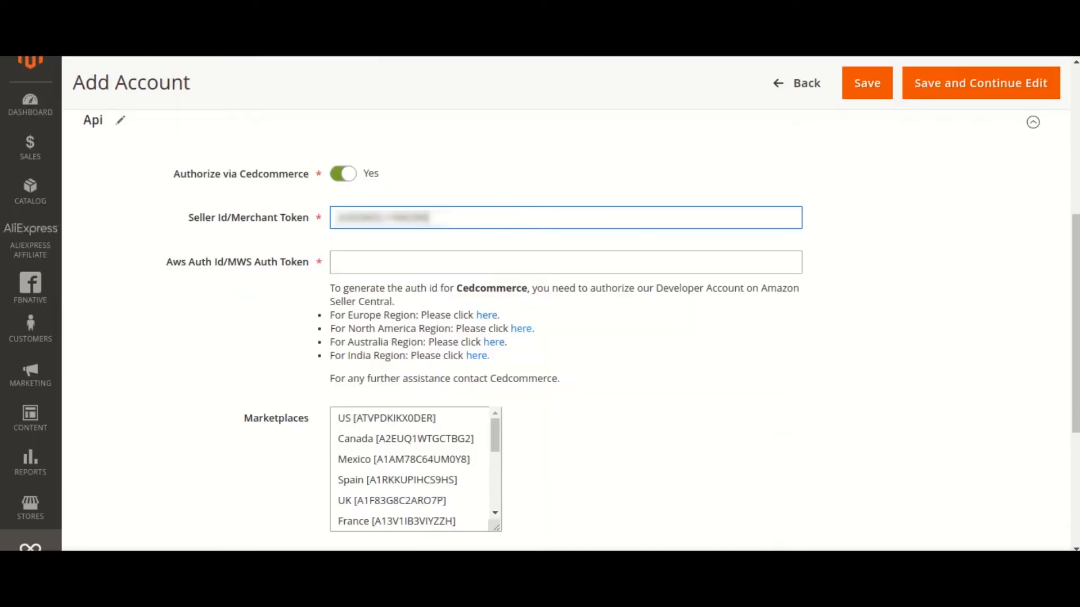
pyautogui.click(377, 255)
pyautogui.rightClick(377, 255)
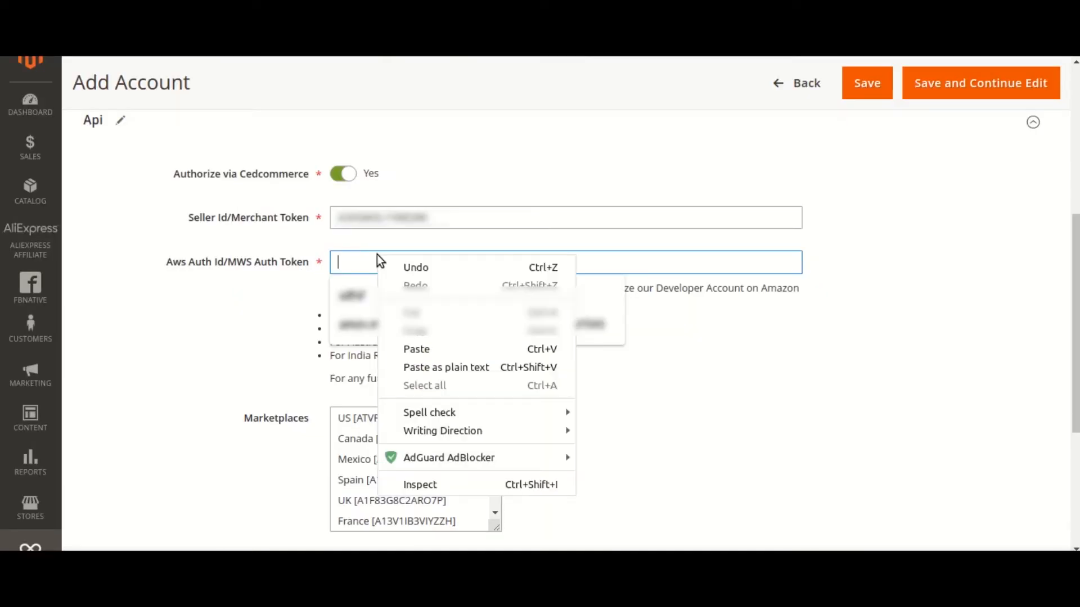
pyautogui.click(462, 349)
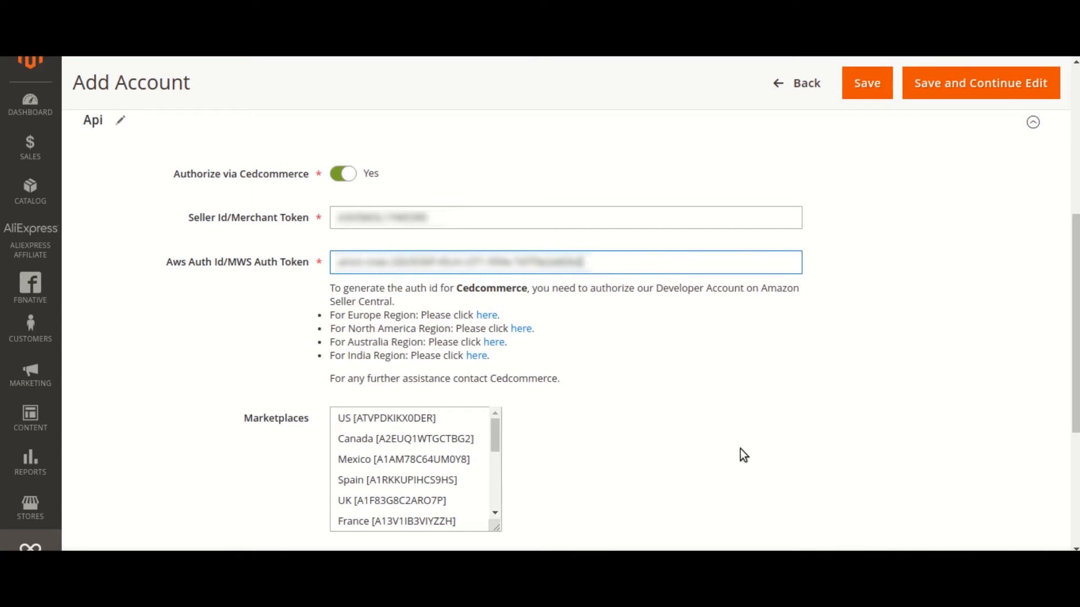
# Select India as the marketplace for the new account.
pyautogui.scroll(-3, 740, 449)
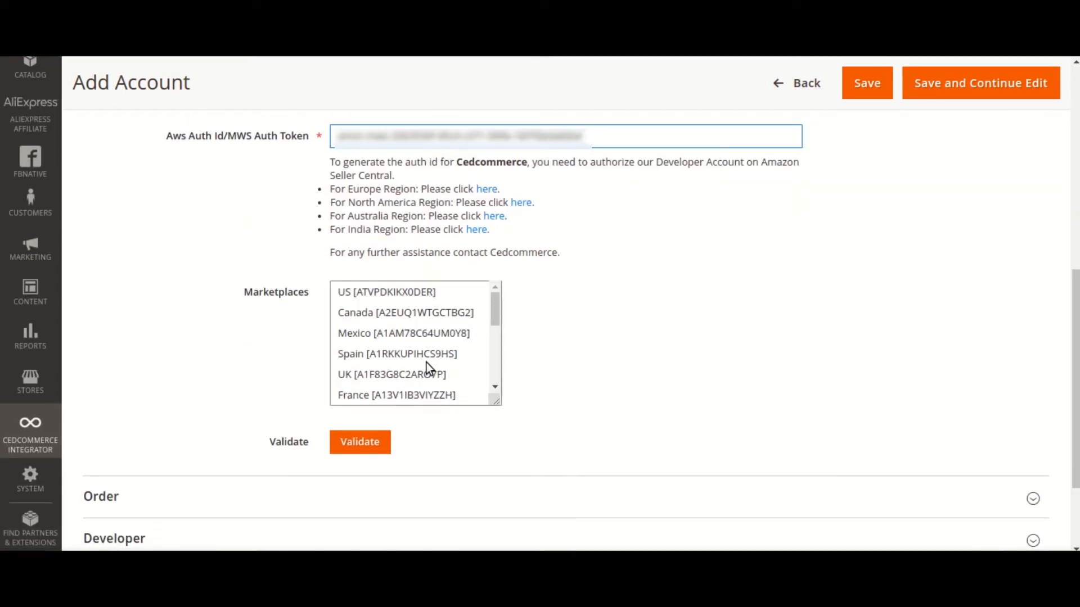
pyautogui.scroll(2, 426, 362)
pyautogui.scroll(-1, 426, 363)
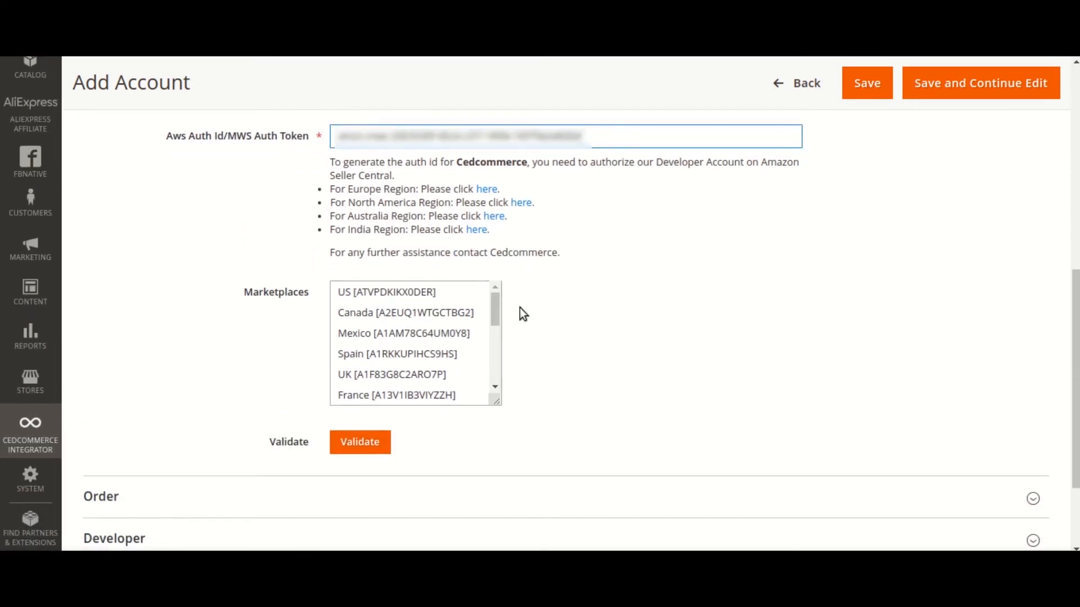
pyautogui.moveTo(493, 306); pyautogui.dragTo(494, 351)
pyautogui.click(376, 367)
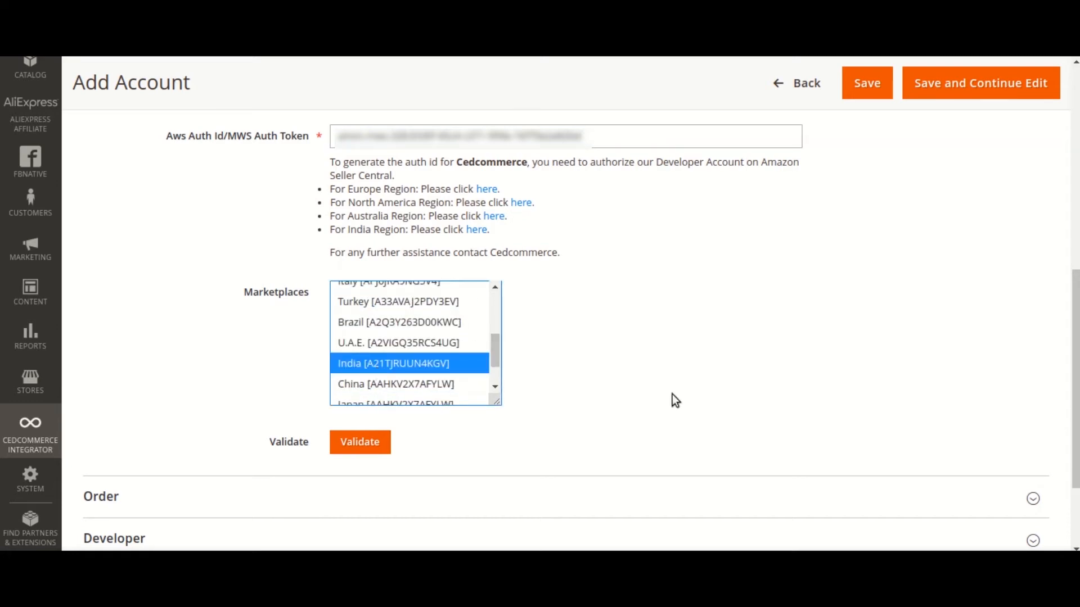
# Validate the account's API credentials and save the new Amazon account.
pyautogui.click(372, 443)
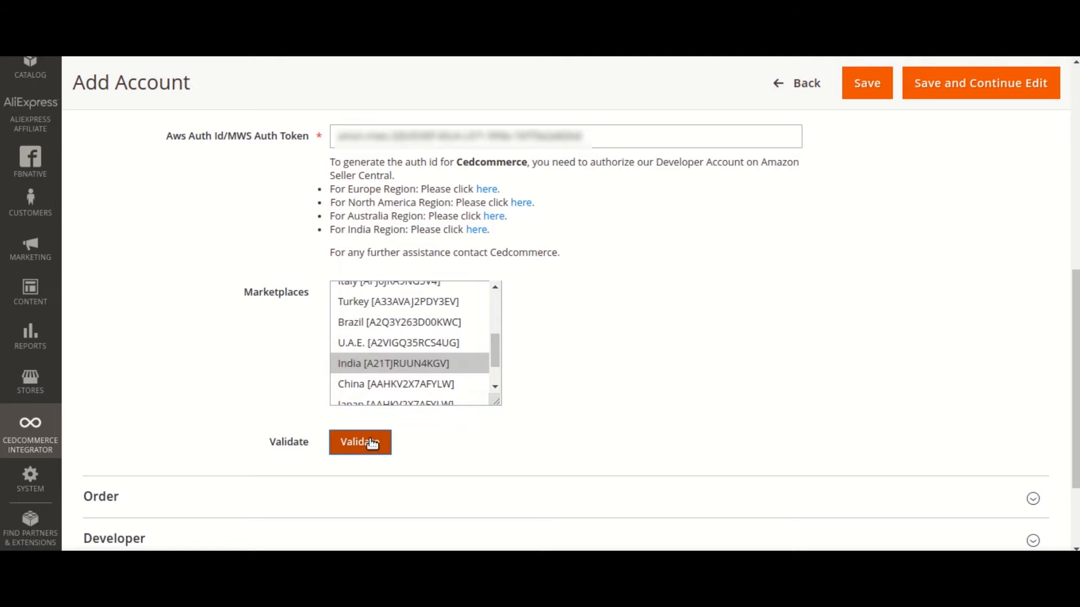
pyautogui.scroll(-2, 581, 429)
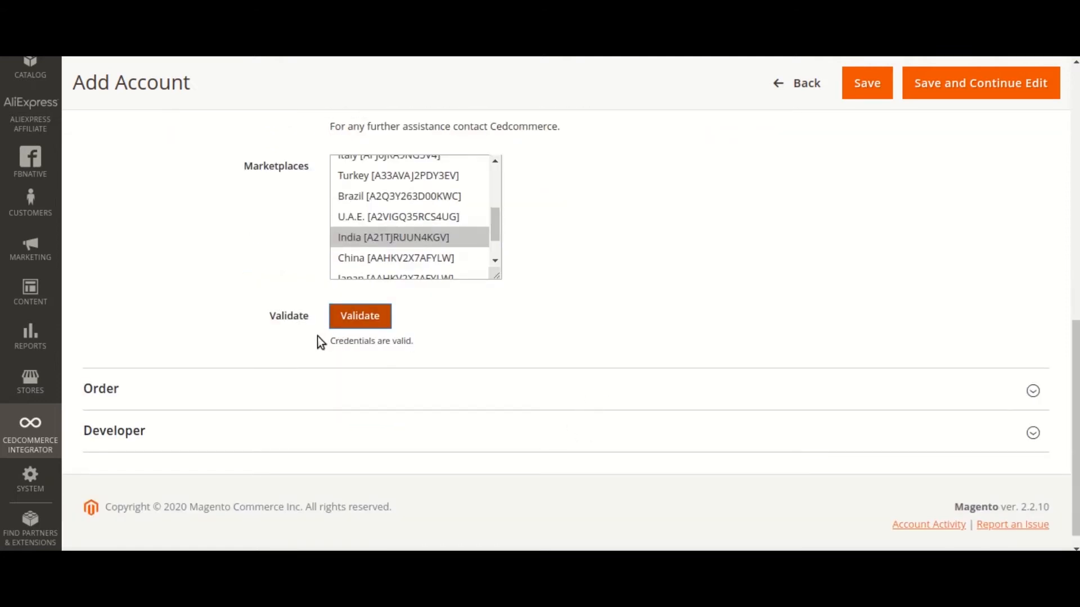
pyautogui.scroll(3, 570, 324)
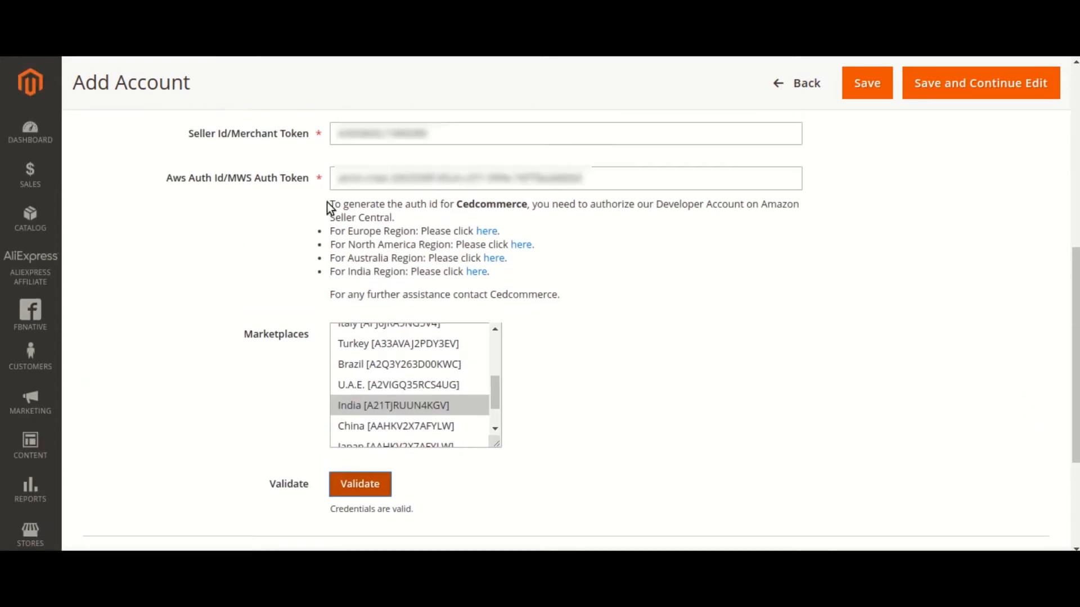
pyautogui.scroll(-3, 487, 483)
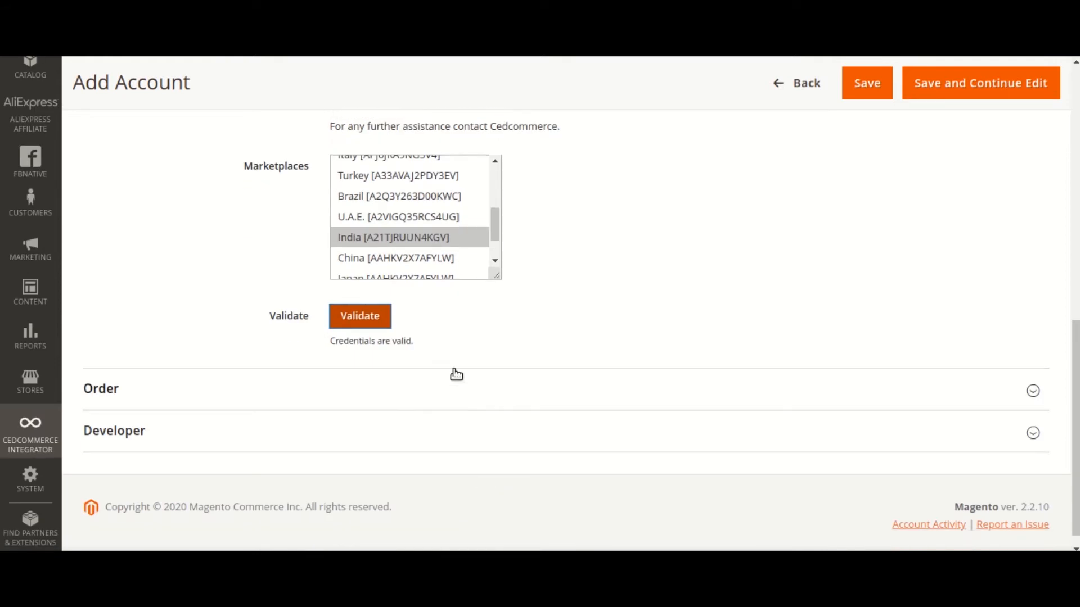
pyautogui.click(881, 89)
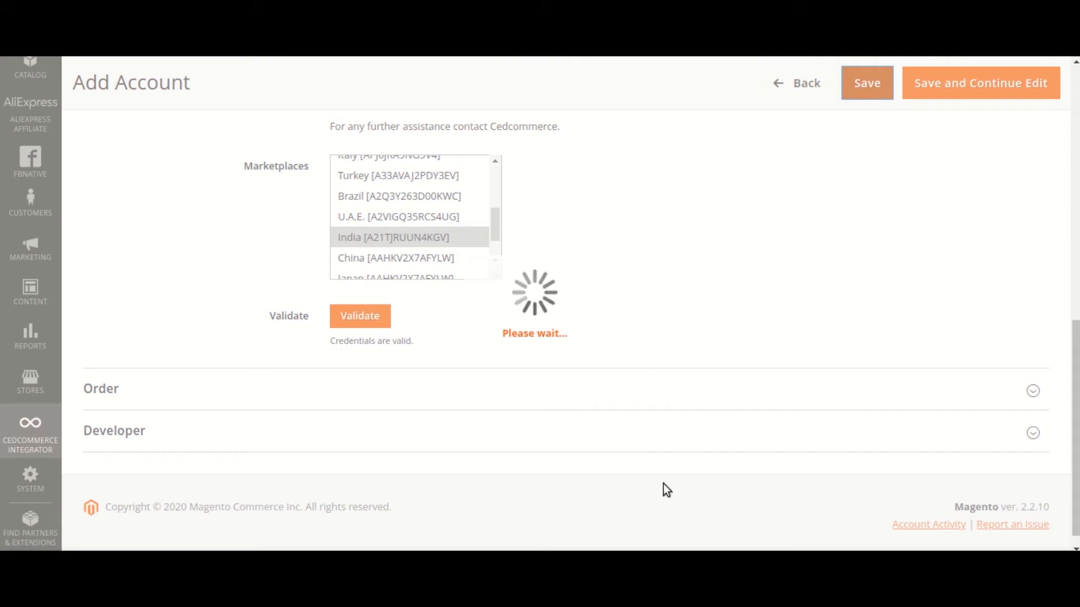
pyautogui.click(882, 562)
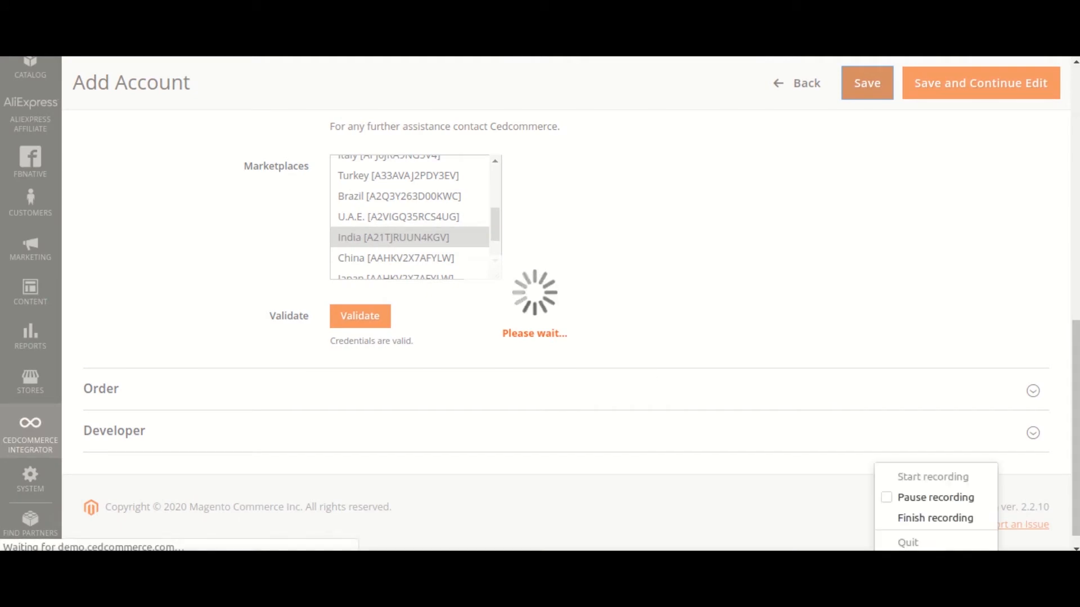
pyautogui.click(903, 501)
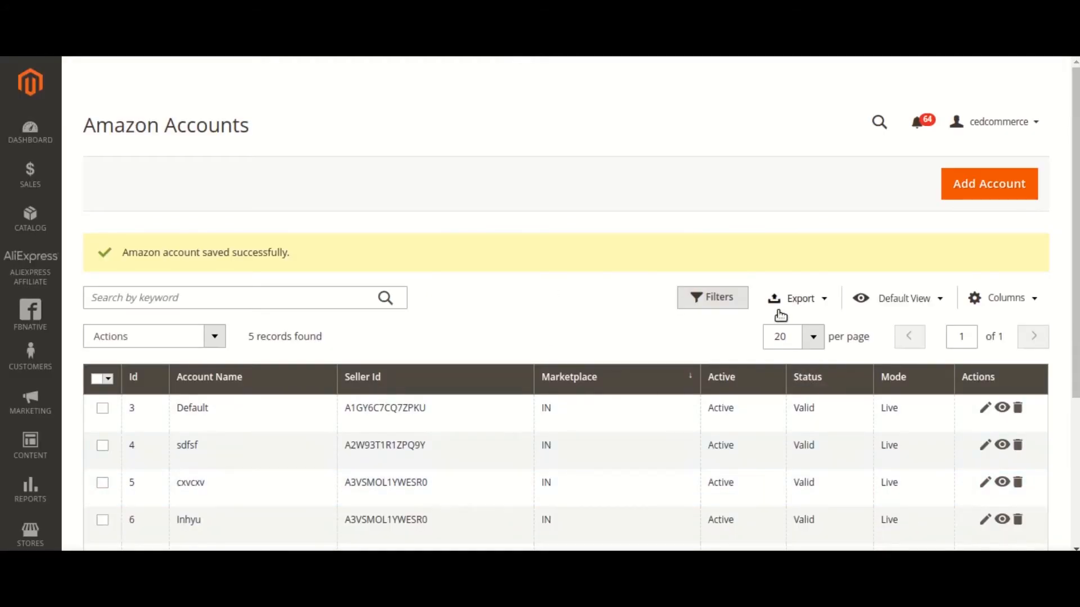
# Check the saved account in the Amazon Accounts list and open the Amazon configuration page from the Cedcommerce integration.
pyautogui.scroll(-5, 540, 292)
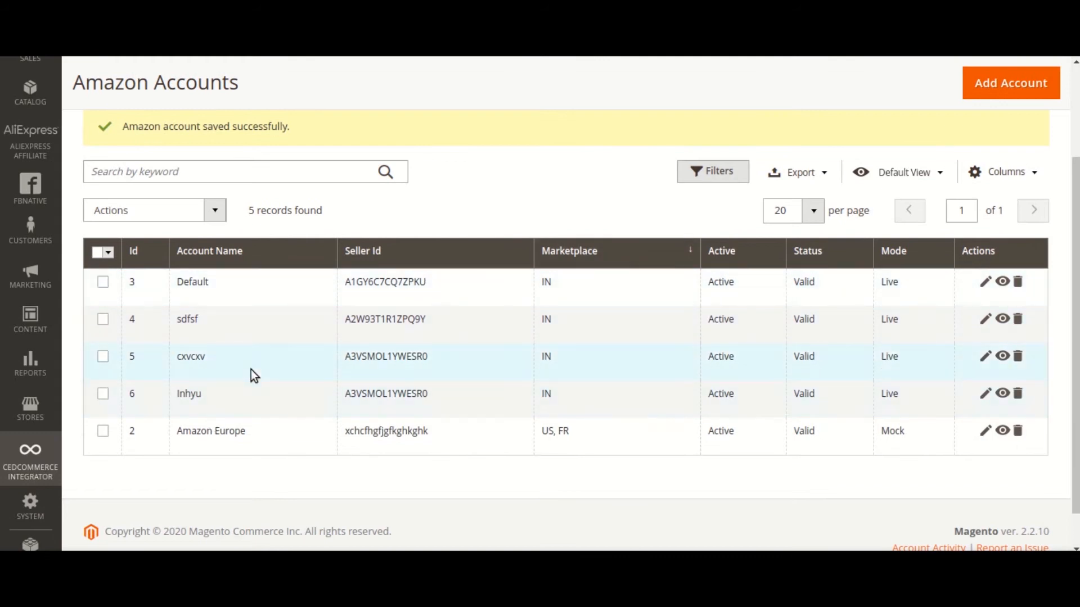
pyautogui.scroll(3, 236, 348)
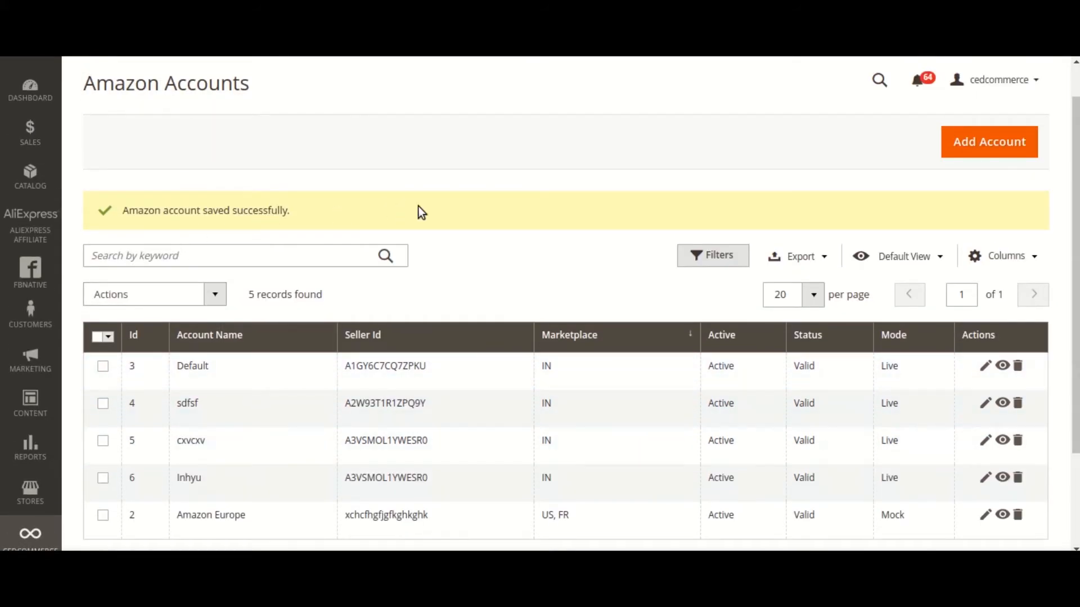
pyautogui.scroll(-1, 433, 211)
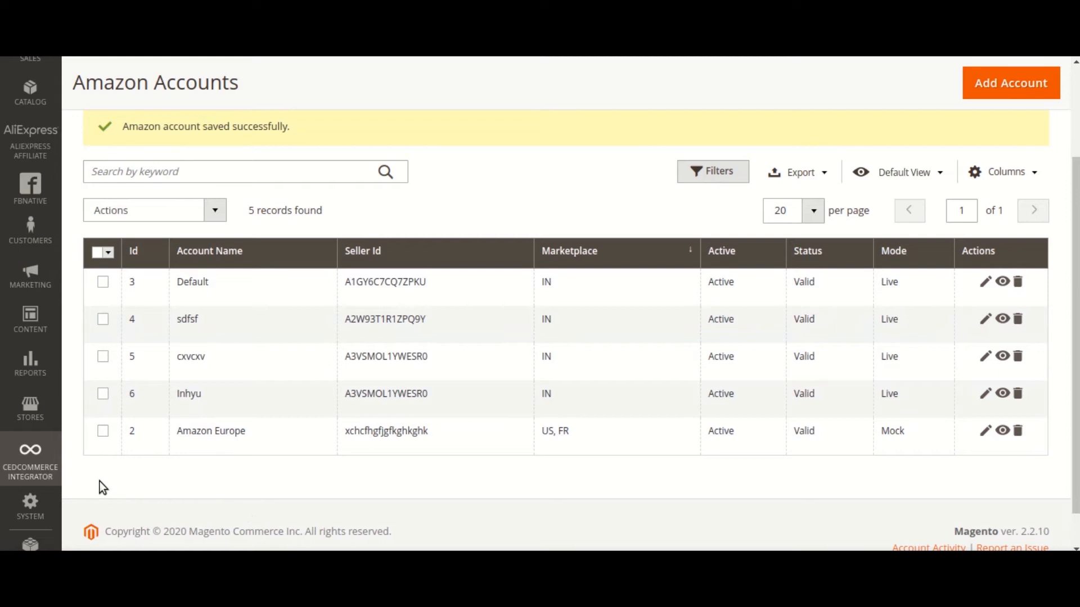
pyautogui.click(45, 460)
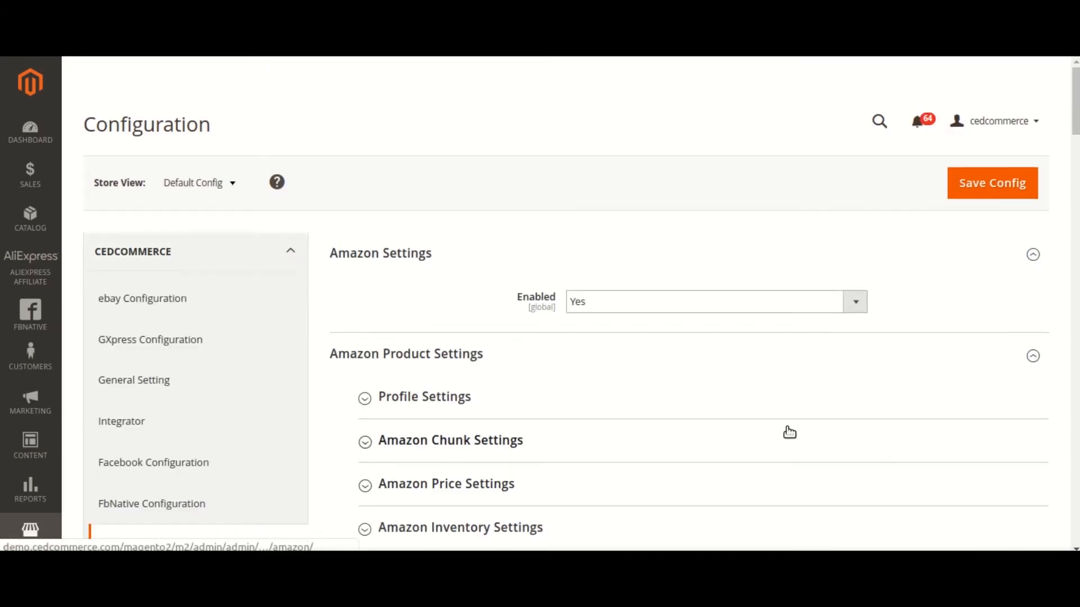
# Expand the Profile Settings section under Amazon Product Settings.
pyautogui.scroll(-2, 790, 432)
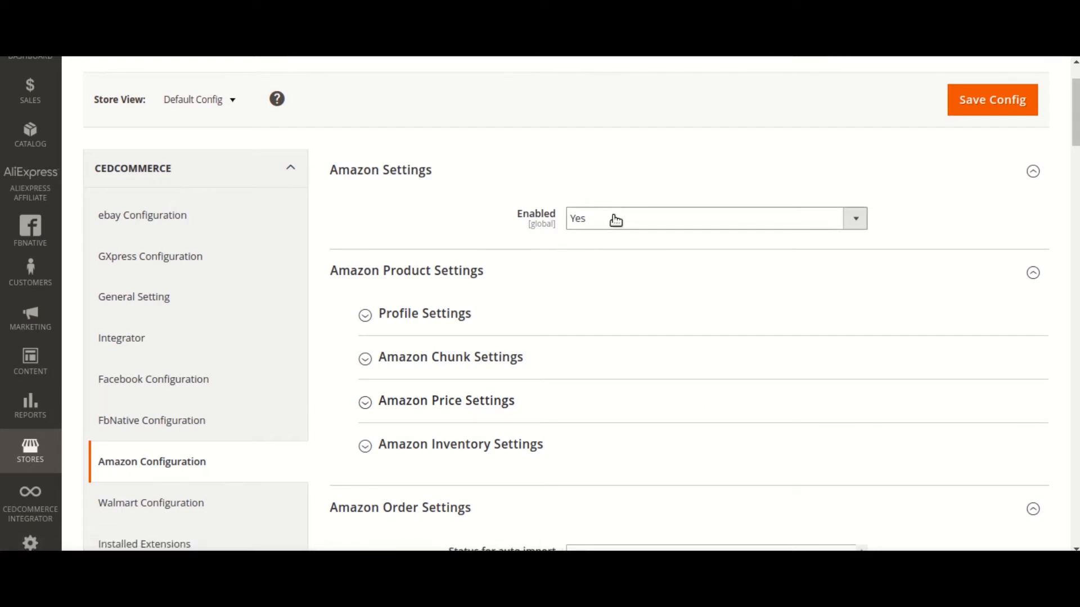
pyautogui.click(631, 322)
pyautogui.scroll(-2, 638, 321)
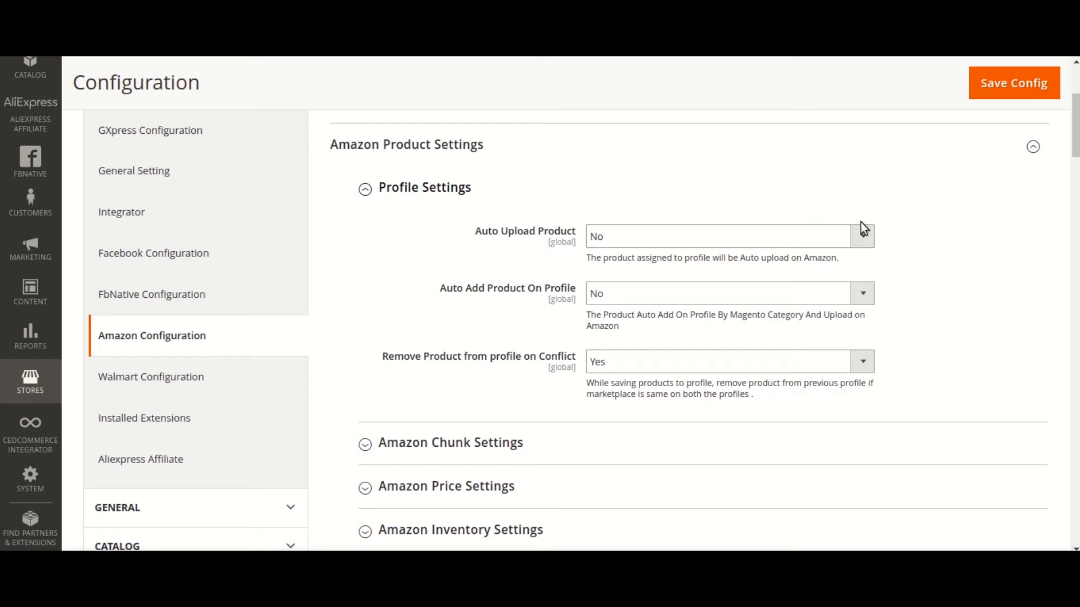
pyautogui.click(880, 556)
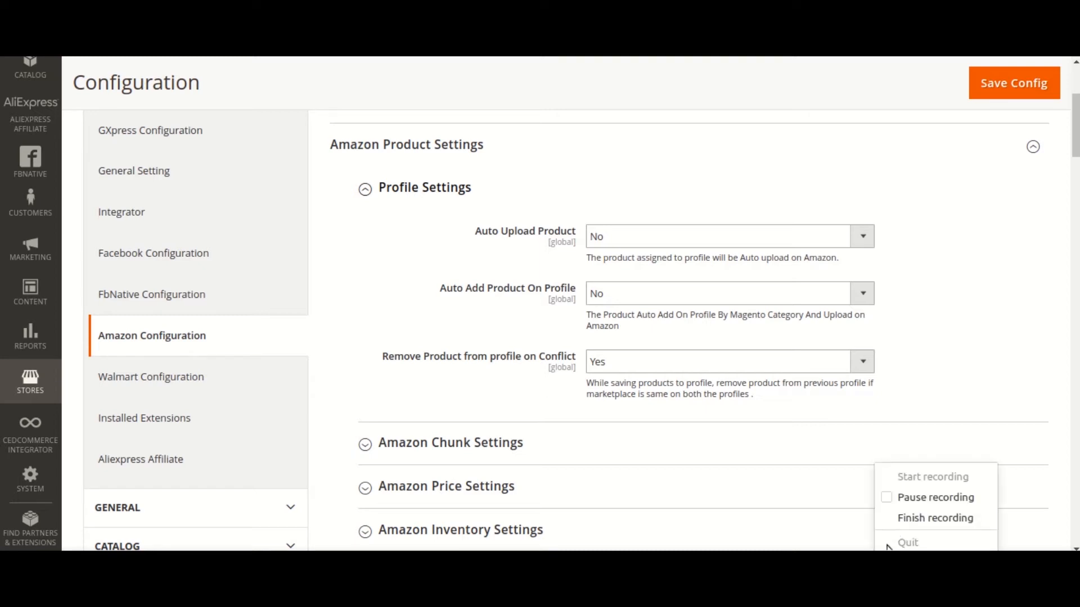
pyautogui.click(904, 496)
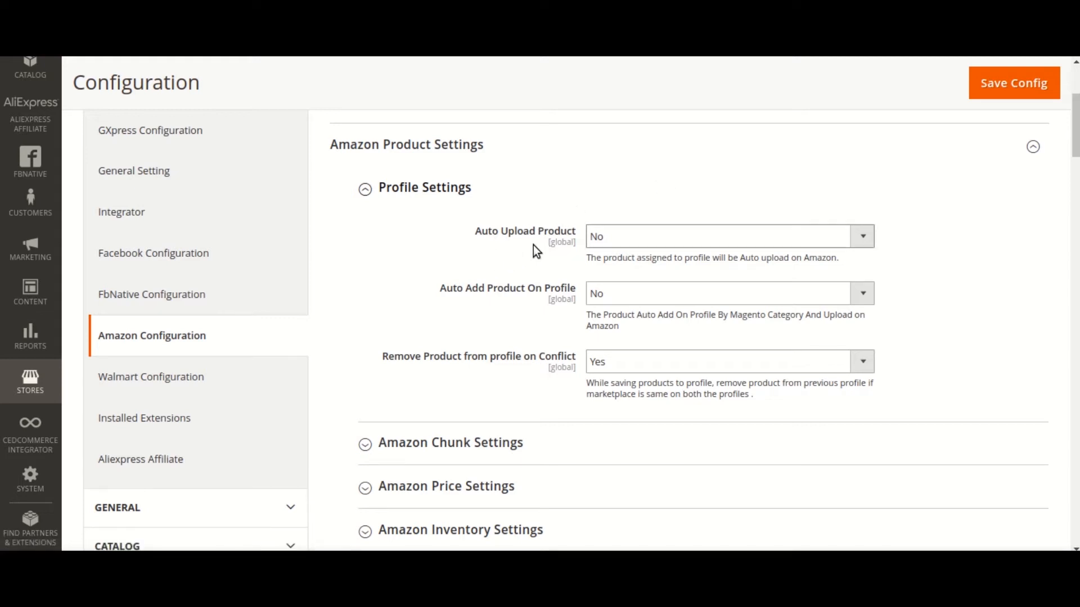
# Set Auto Add Product On Profile to Yes in the Profile Settings.
pyautogui.scroll(-2, 533, 248)
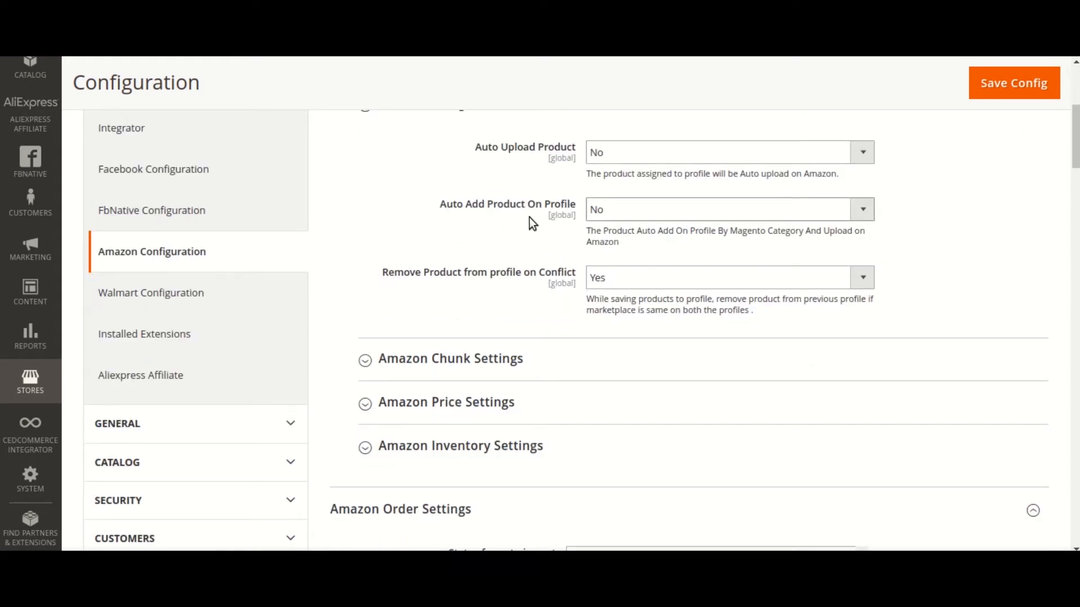
pyautogui.click(636, 214)
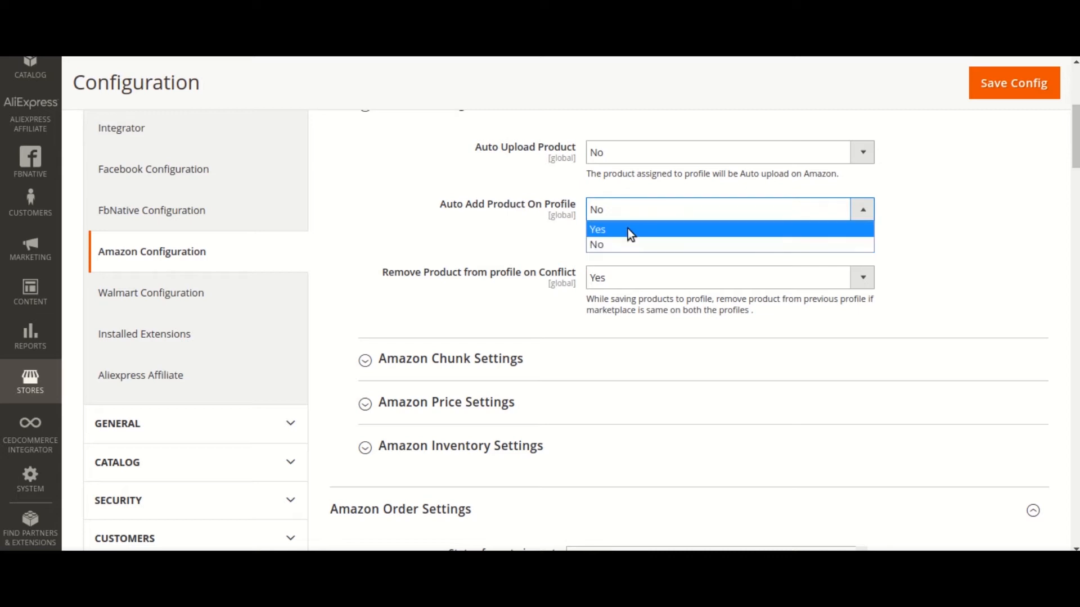
pyautogui.click(628, 228)
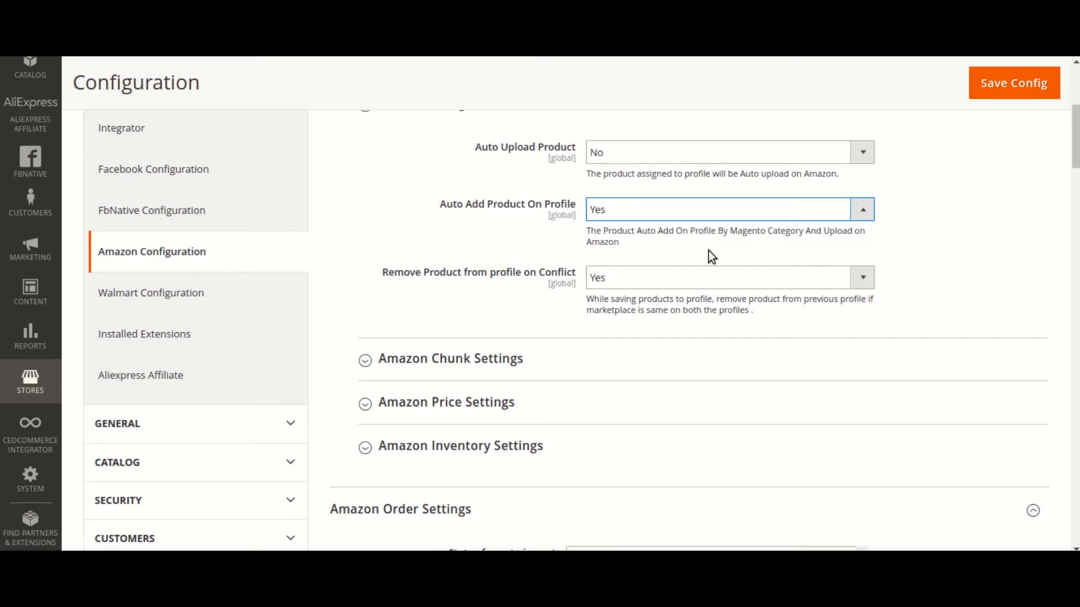
# Expand Amazon Chunk Settings and review the queue and feed chunk sizes for product, price, inventory and status.
pyautogui.scroll(-1, 708, 251)
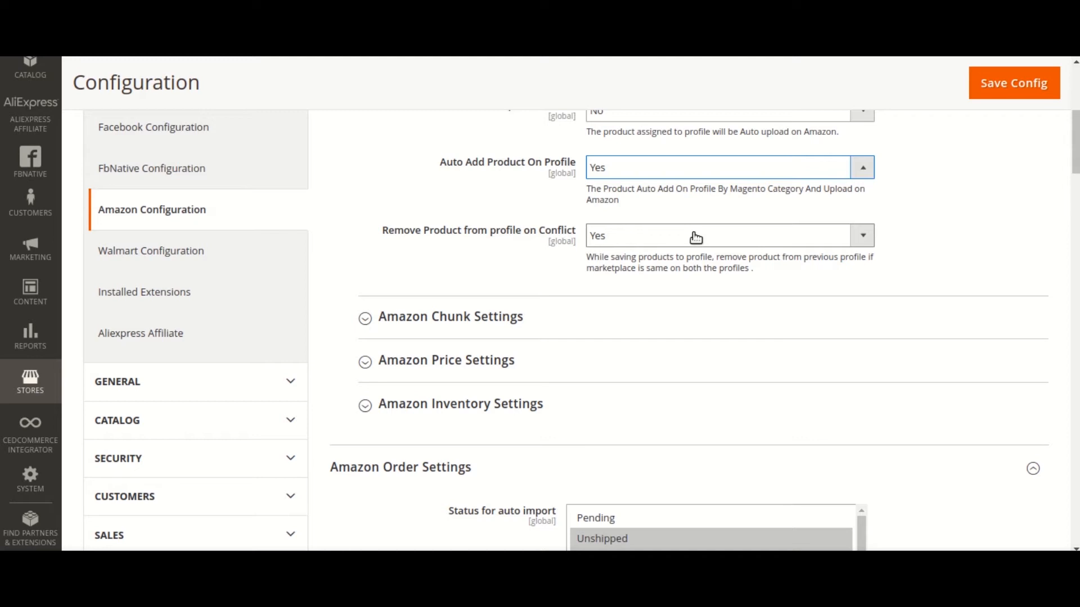
pyautogui.scroll(-2, 696, 237)
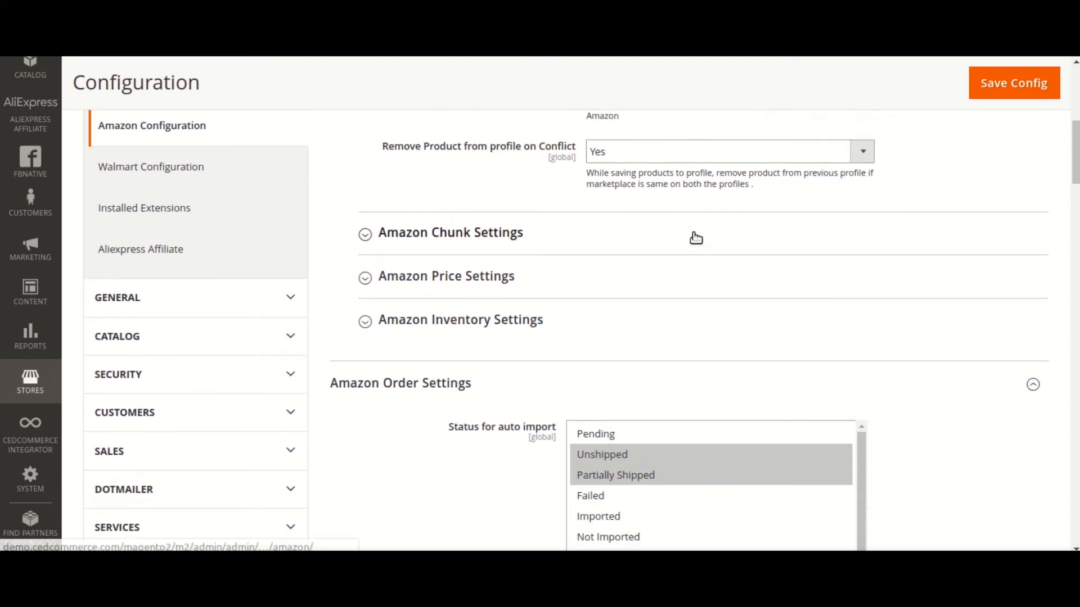
pyautogui.scroll(2, 695, 237)
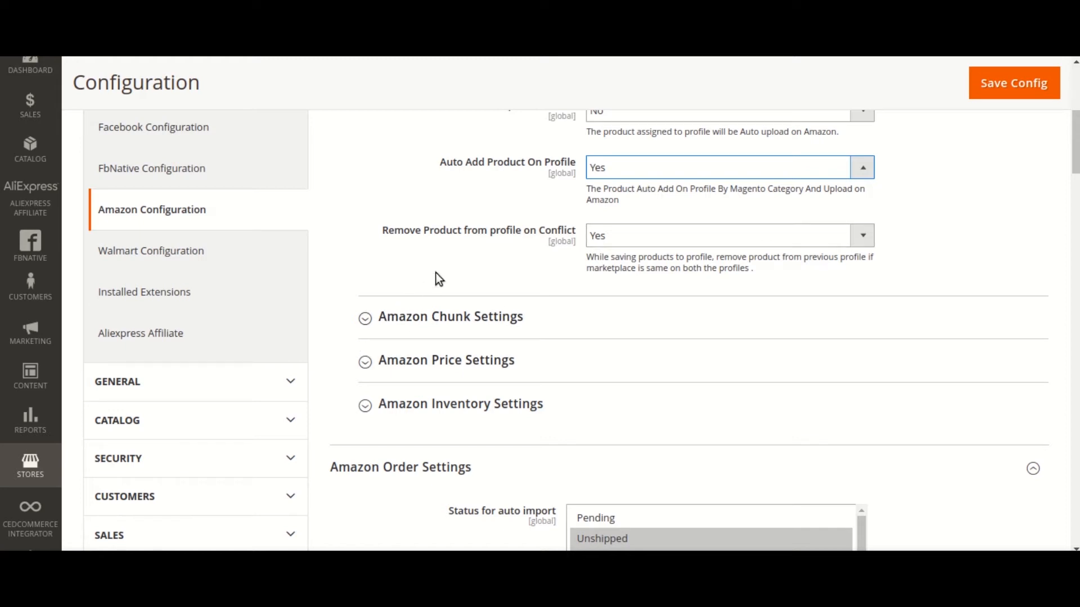
pyautogui.click(585, 317)
pyautogui.scroll(-3, 658, 292)
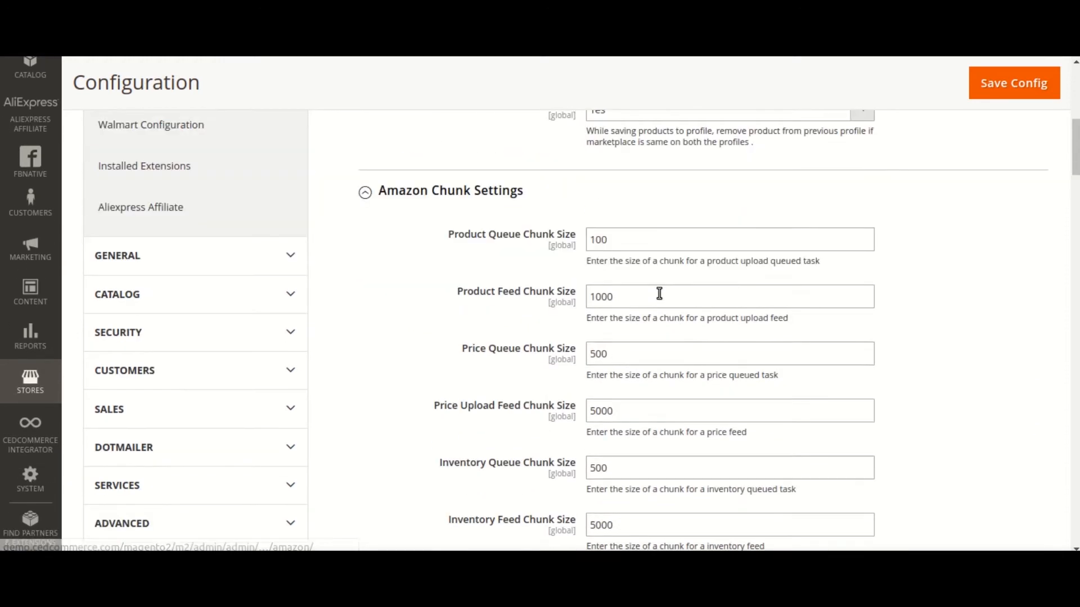
pyautogui.scroll(-1, 659, 292)
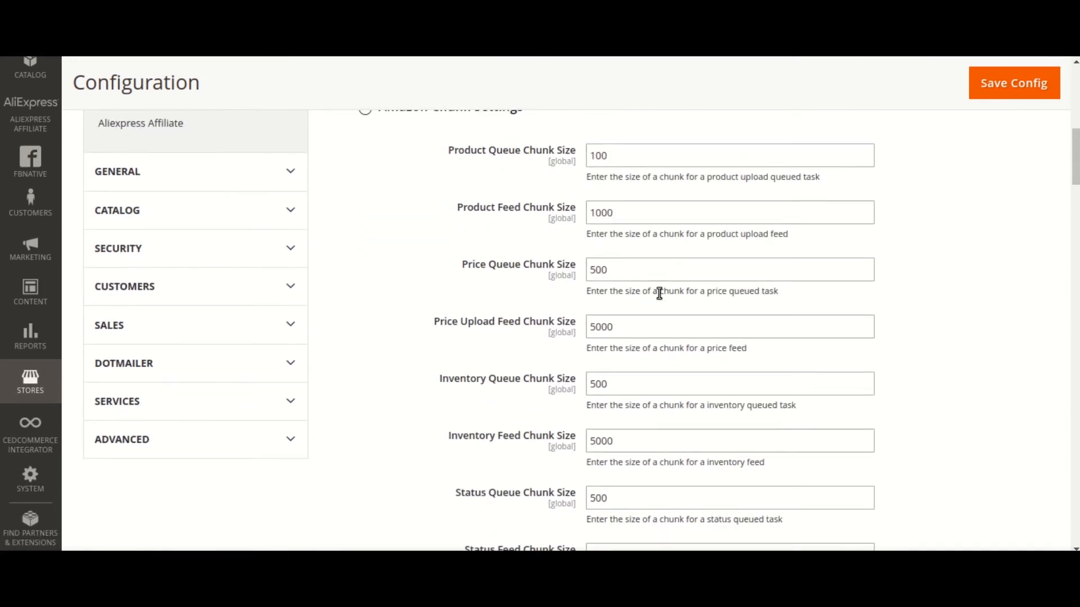
pyautogui.scroll(2, 659, 293)
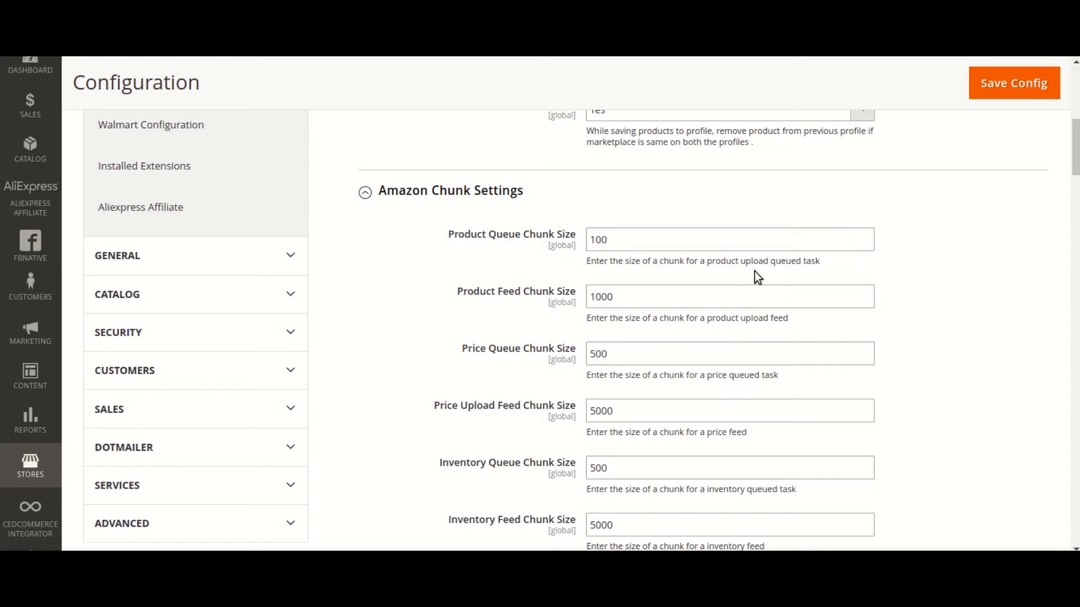
pyautogui.scroll(-1, 754, 271)
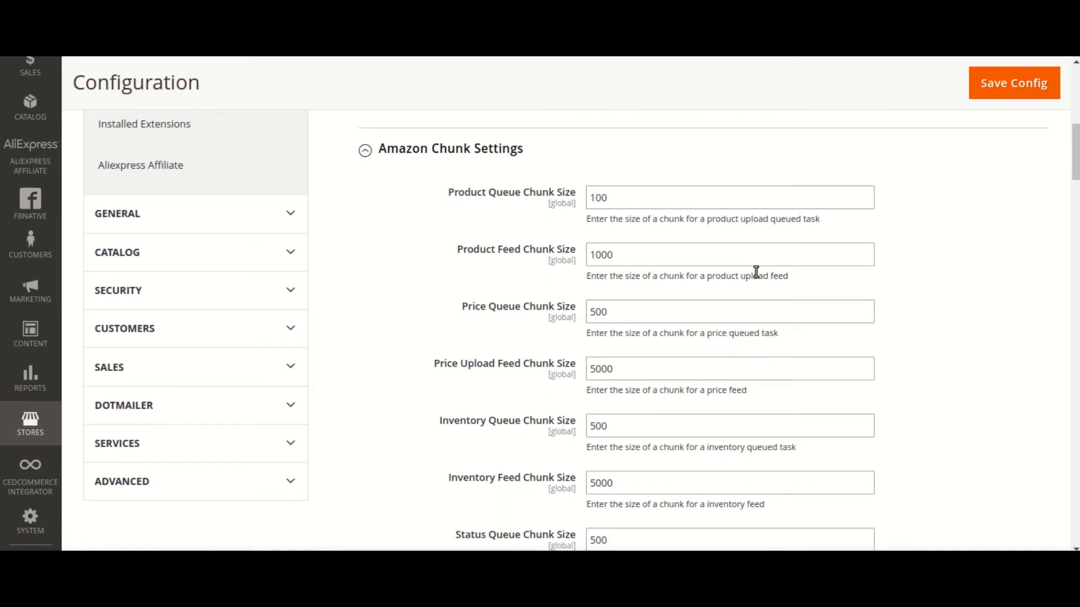
pyautogui.scroll(-2, 756, 272)
pyautogui.scroll(-5, 754, 271)
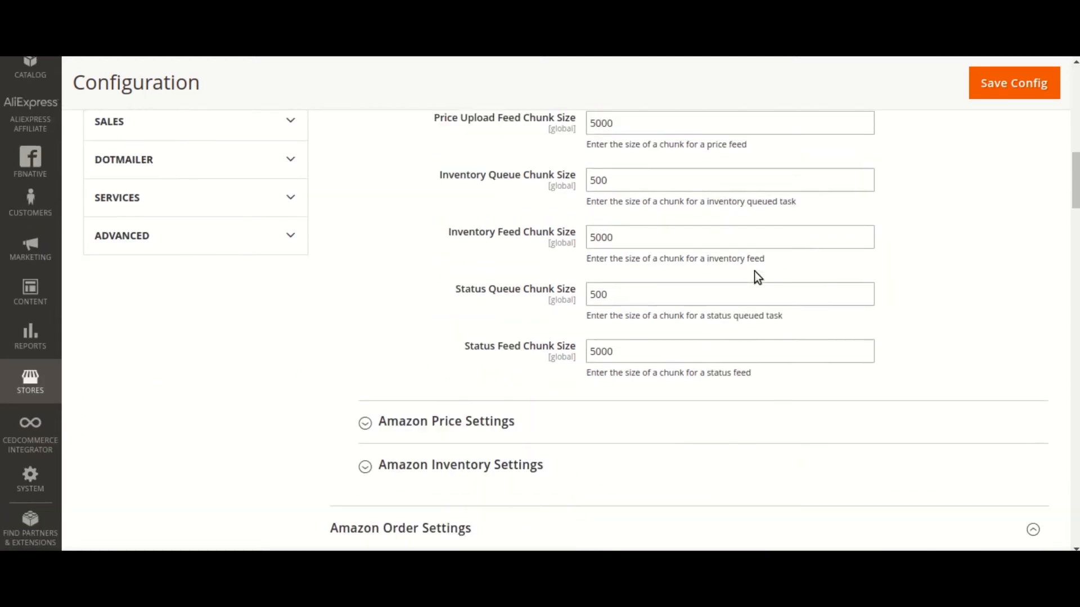
# In Amazon Price Settings, set Product Price to Increase By Fixed Price and Modify by Fix Price to 23.
pyautogui.click(744, 290)
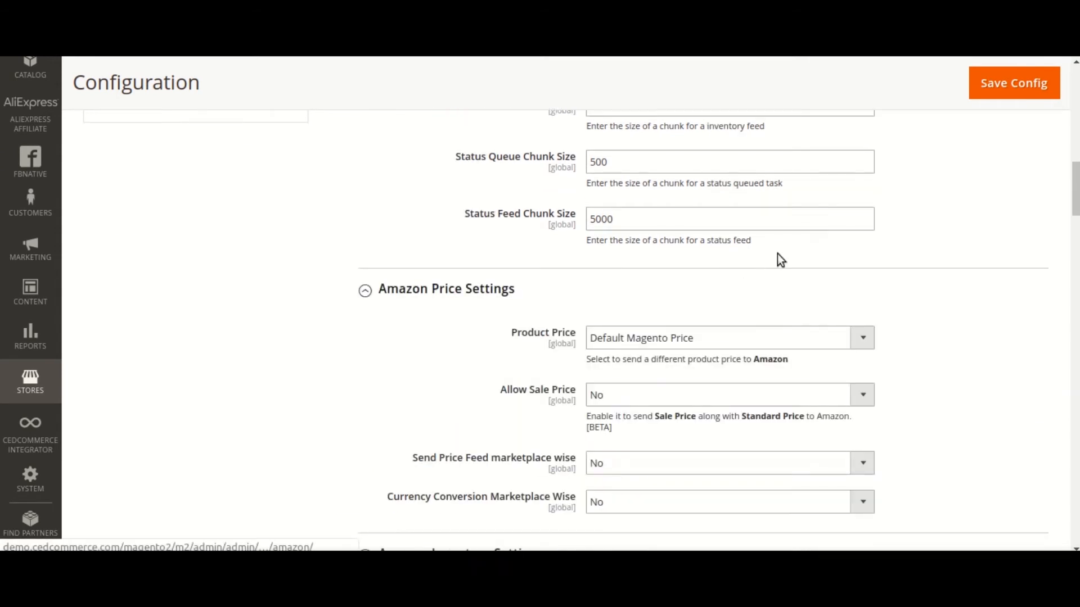
pyautogui.scroll(-2, 899, 262)
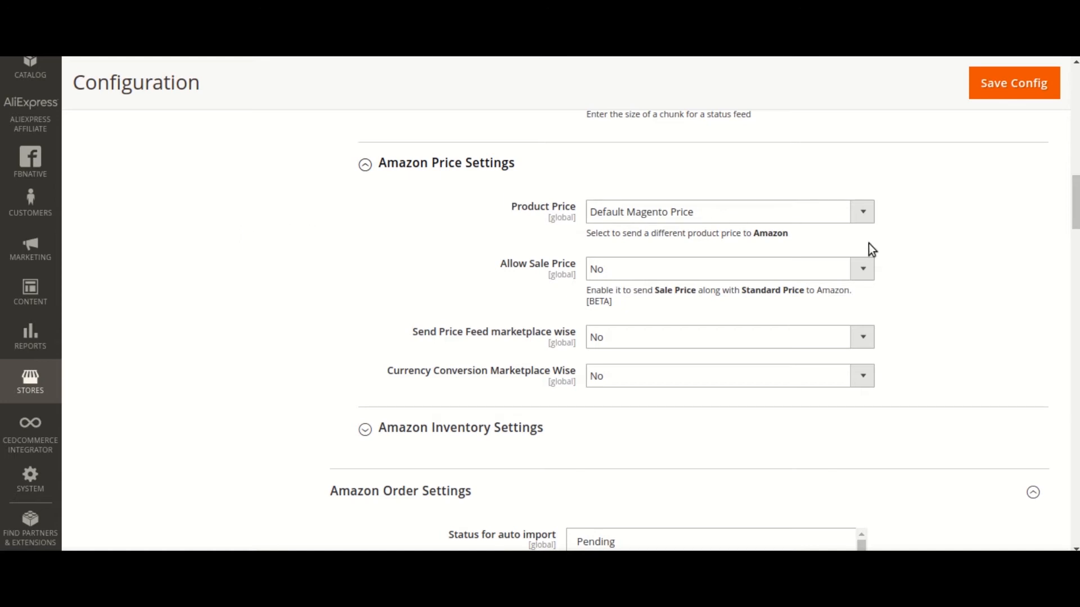
pyautogui.click(803, 224)
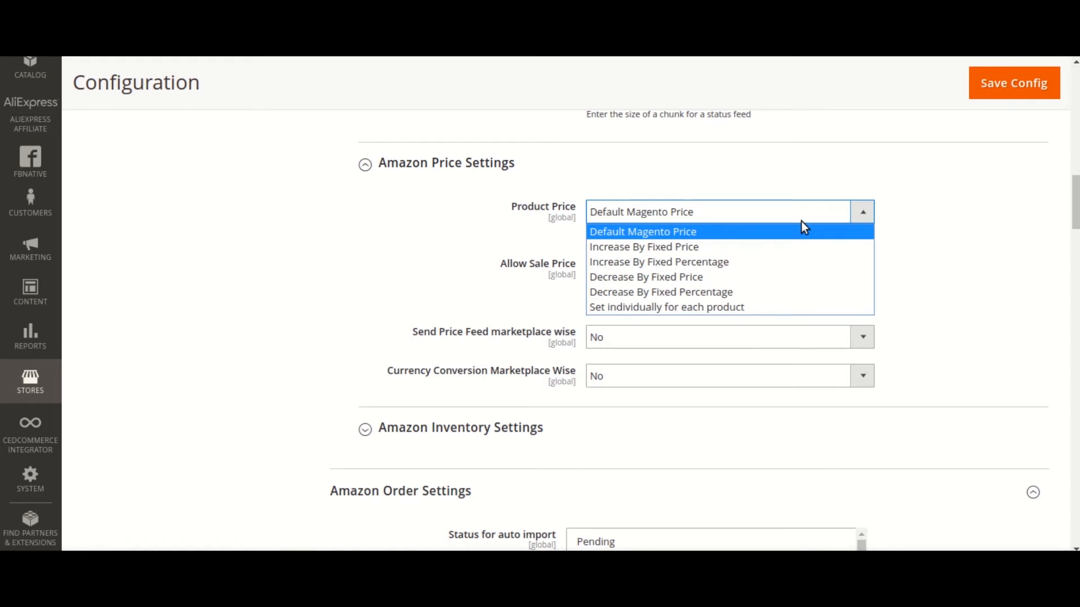
pyautogui.click(733, 249)
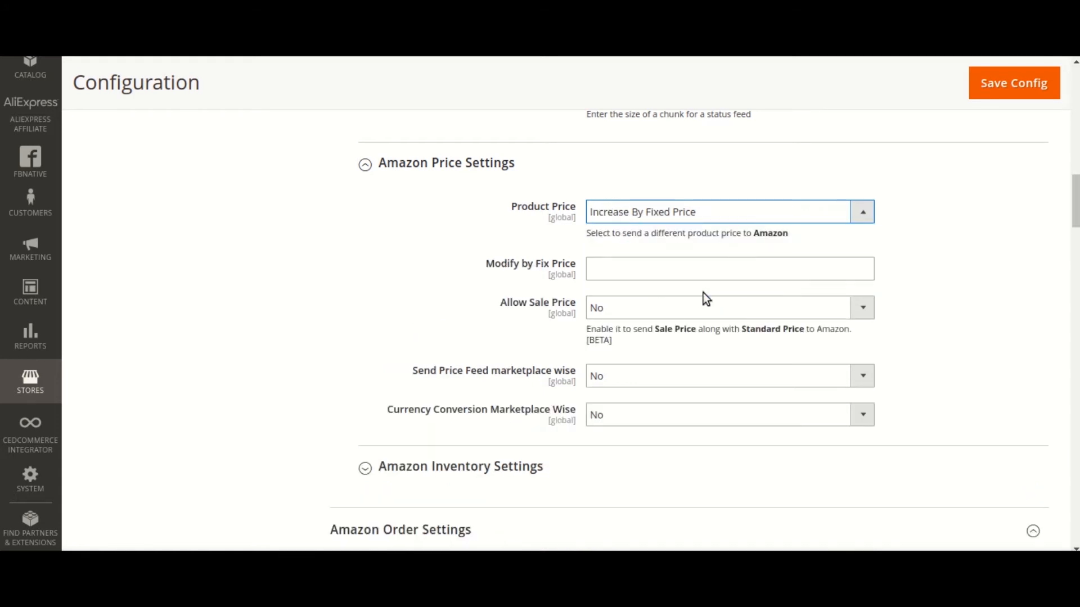
pyautogui.click(713, 271)
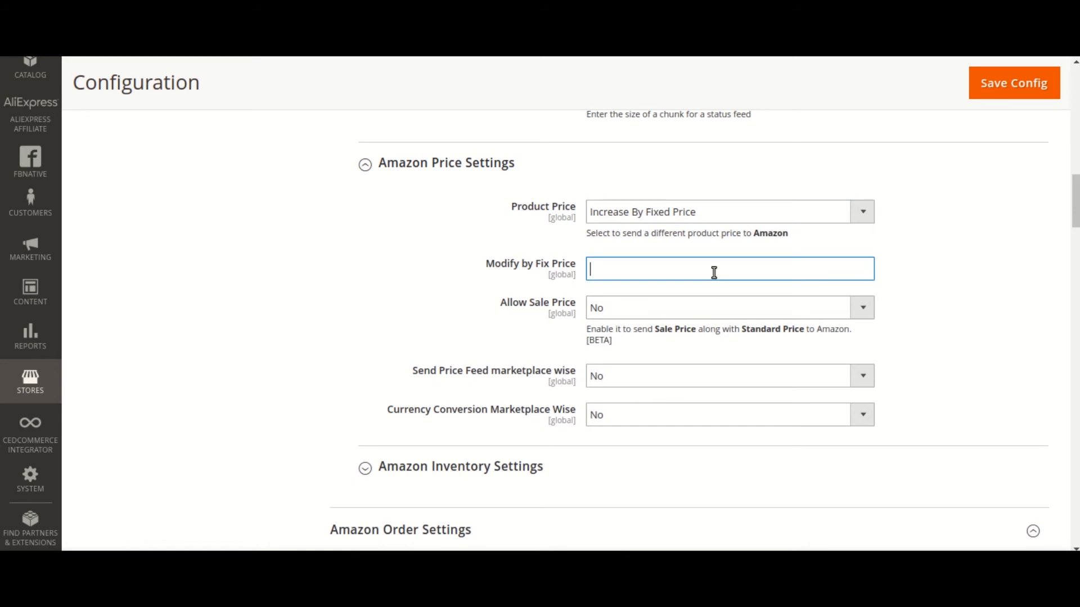
pyautogui.write('23')
# View the available options for Allow Sale Price and Send Price Feed marketplace wise without changing either setting.
pyautogui.scroll(-3, 978, 288)
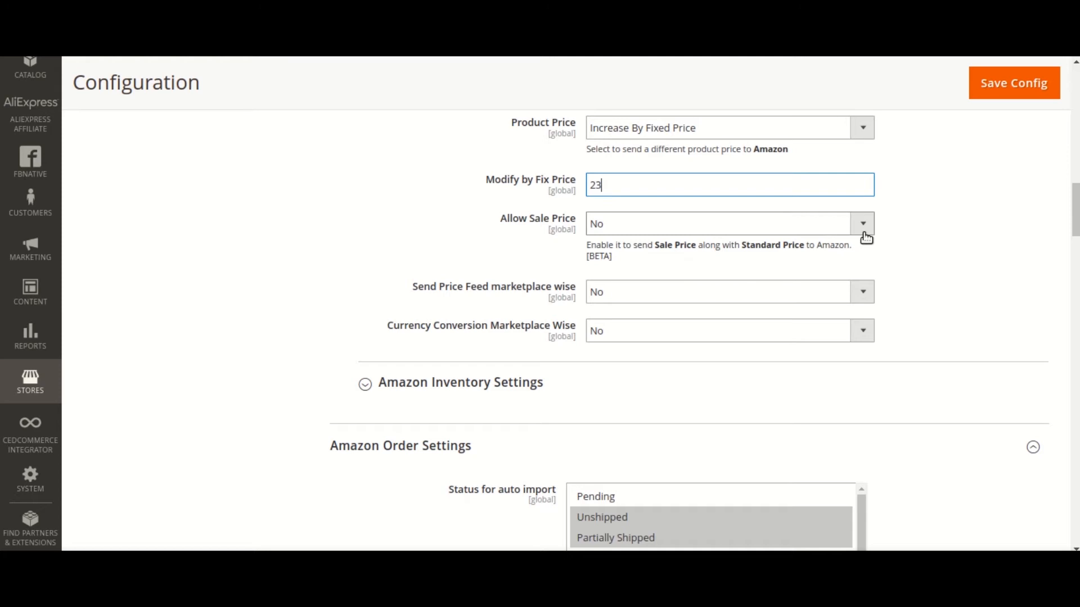
pyautogui.click(864, 234)
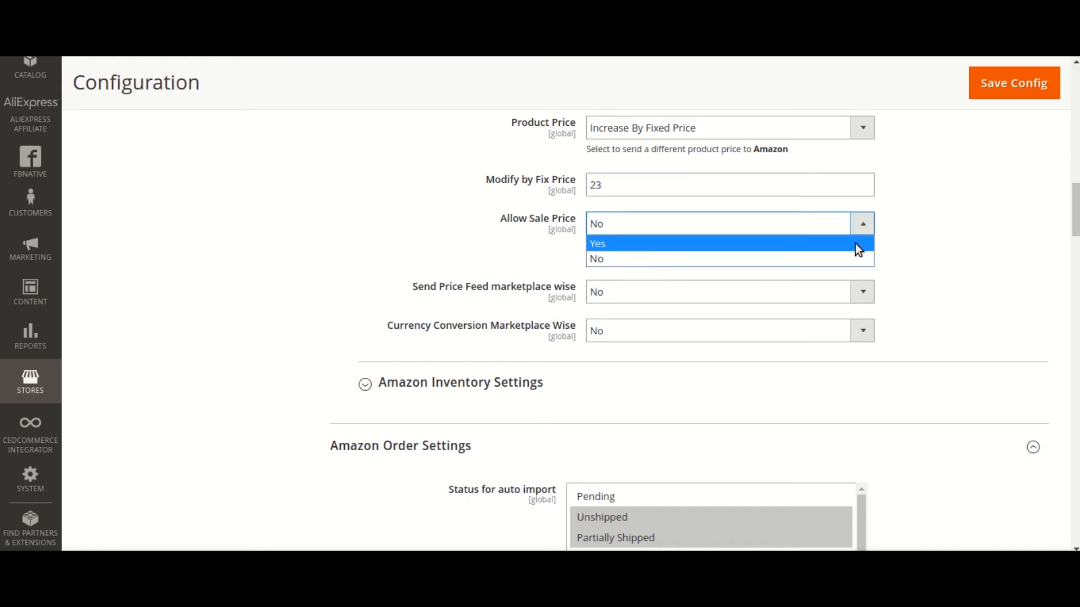
pyautogui.click(992, 242)
pyautogui.scroll(-2, 994, 242)
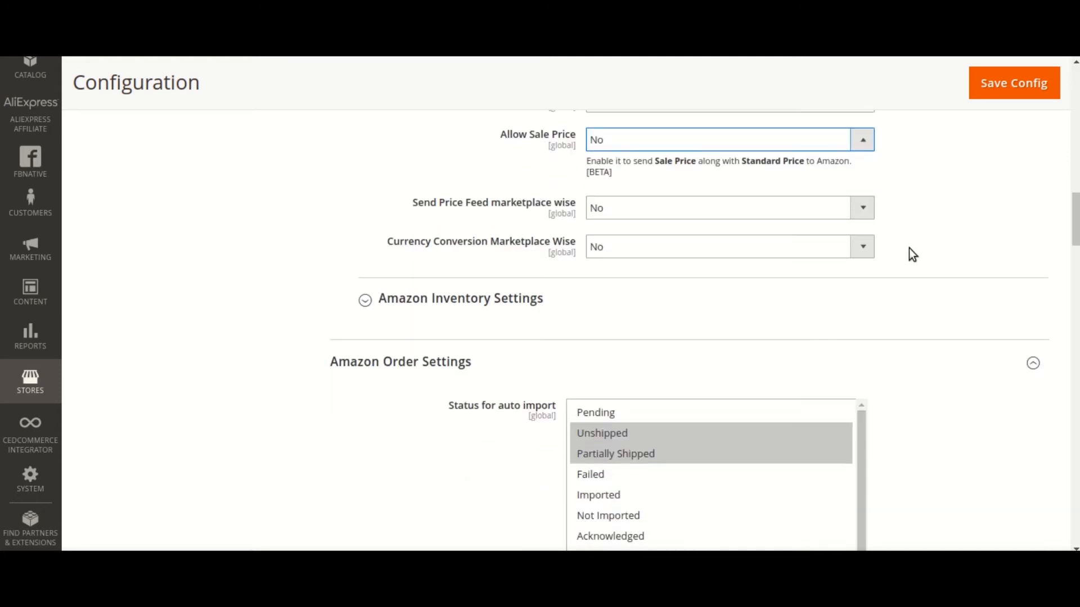
pyautogui.click(869, 217)
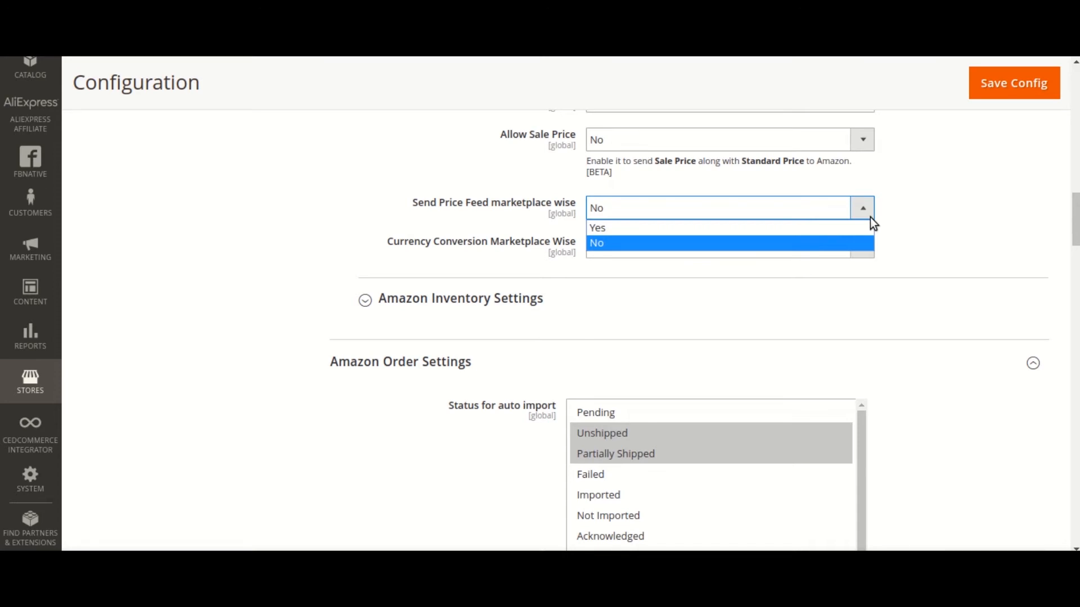
pyautogui.click(961, 191)
# Set Currency Conversion Marketplace Wise to Yes in the Amazon Price Settings.
pyautogui.scroll(-3, 960, 192)
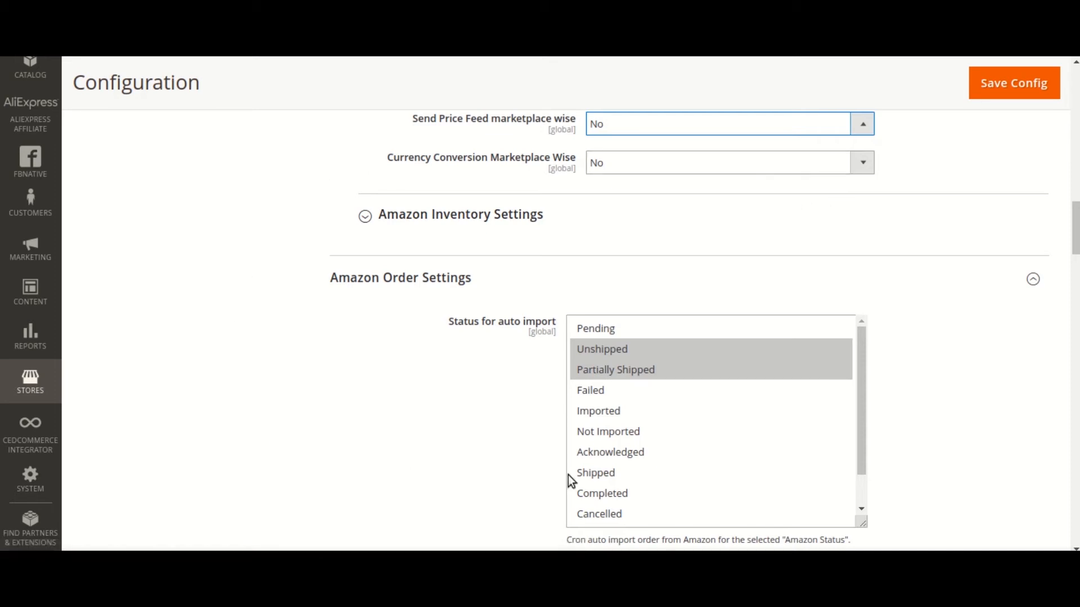
pyautogui.click(809, 161)
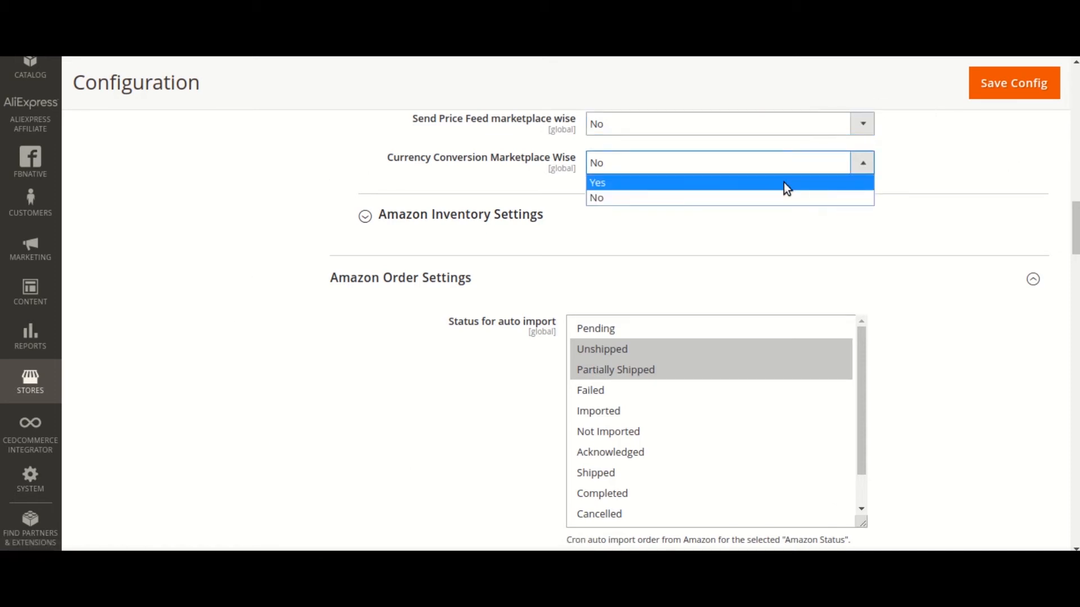
pyautogui.click(784, 182)
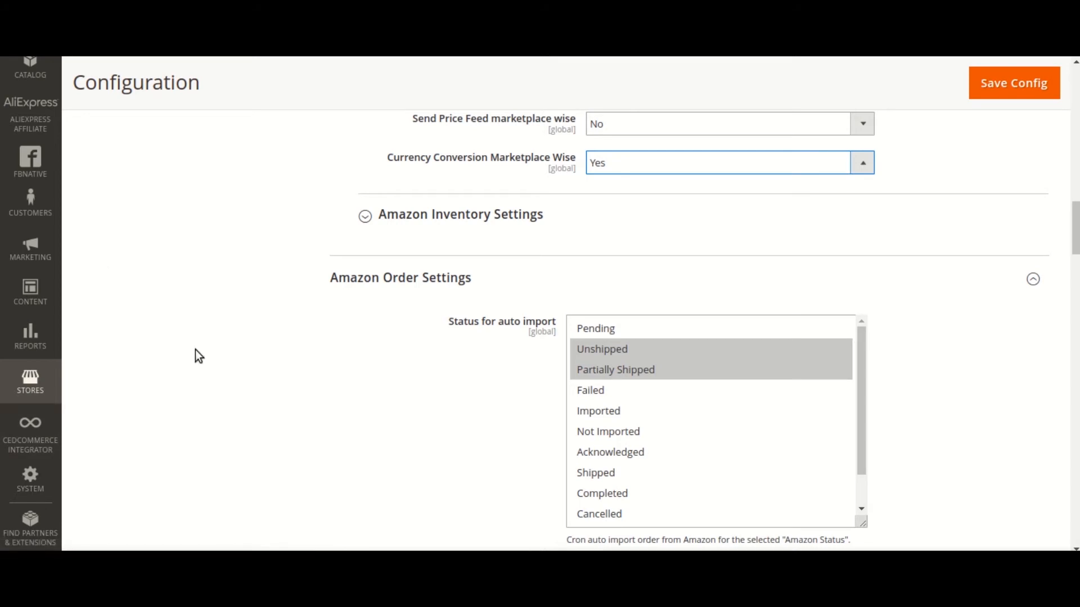
# Expand Amazon Inventory Settings and set the Inventory Fullfillment Latency to 2 days.
pyautogui.click(573, 206)
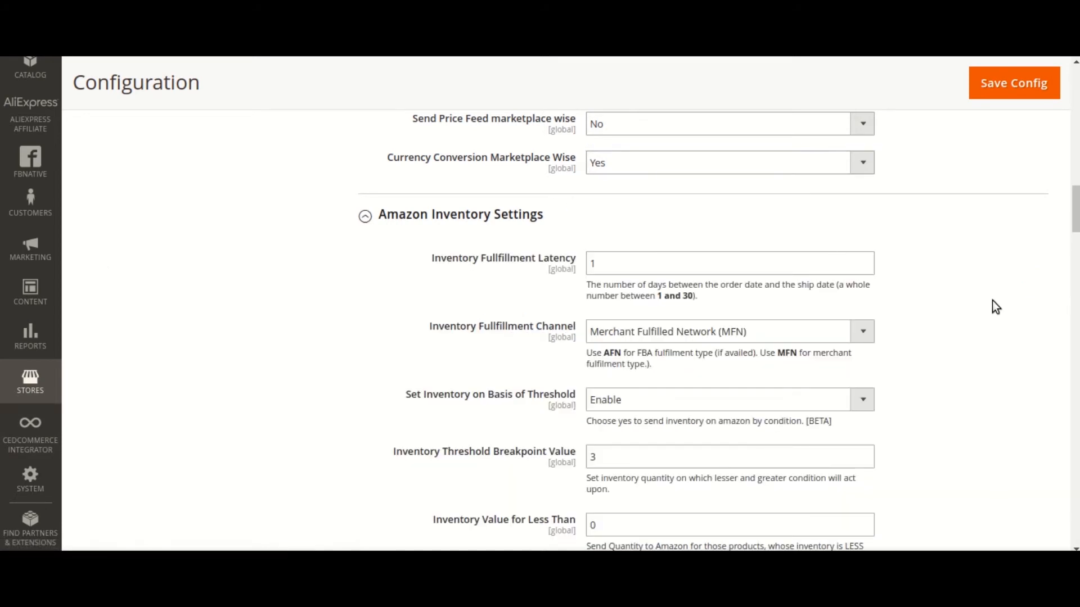
pyautogui.scroll(1, 992, 300)
pyautogui.scroll(-1, 923, 298)
pyautogui.scroll(-2, 744, 248)
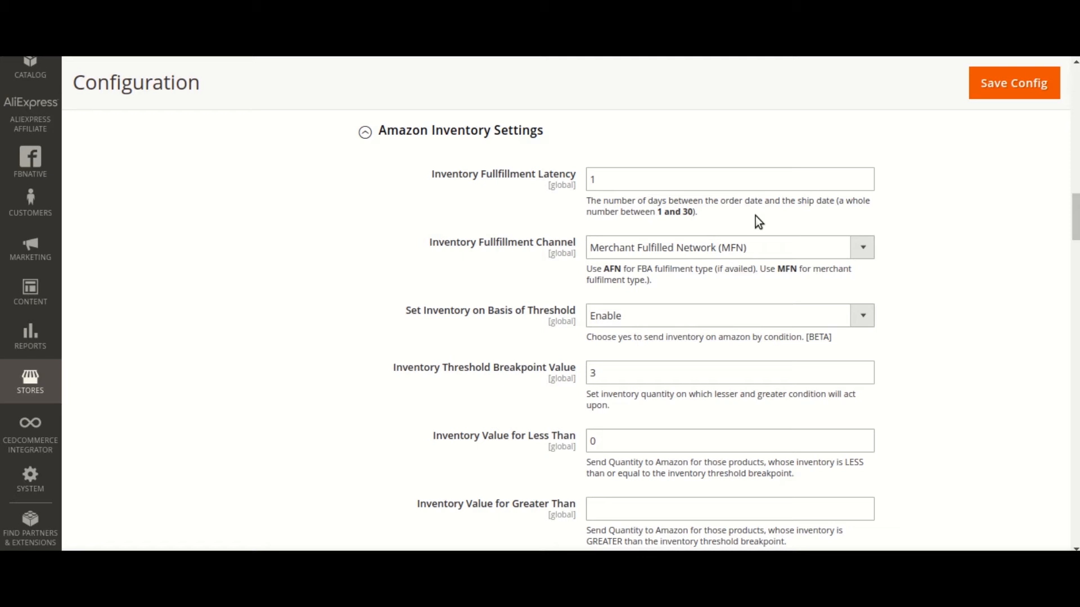
pyautogui.click(682, 185)
pyautogui.press('BackSpace')
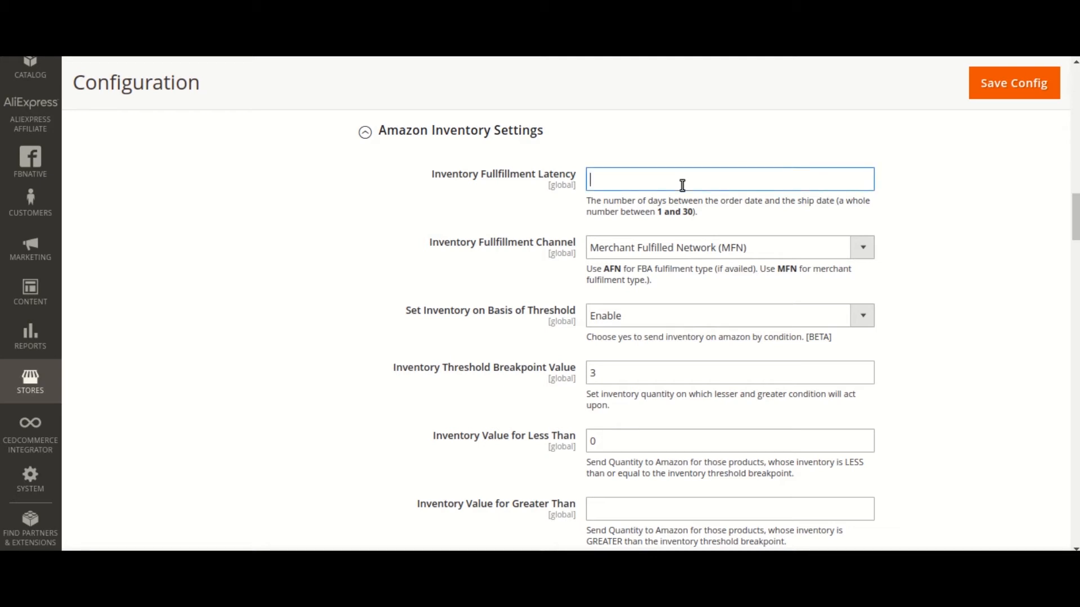
pyautogui.write('2')
pyautogui.click(1006, 202)
pyautogui.scroll(-2, 969, 248)
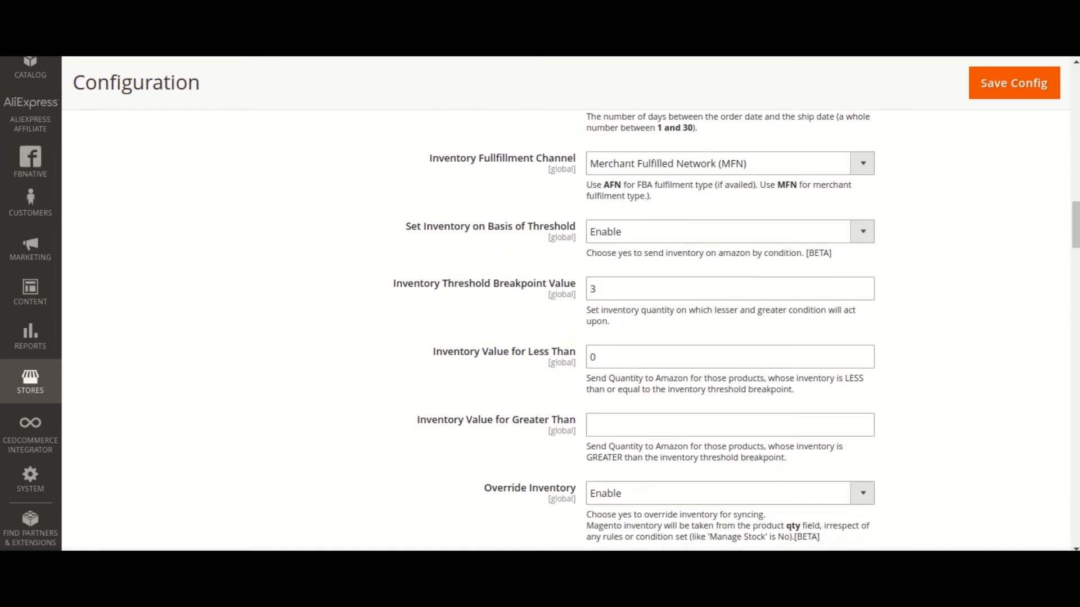
# Select Merchant Fulfilled Network (MFN) as the Inventory Fullfillment Channel in Amazon Inventory Settings.
pyautogui.click(920, 504)
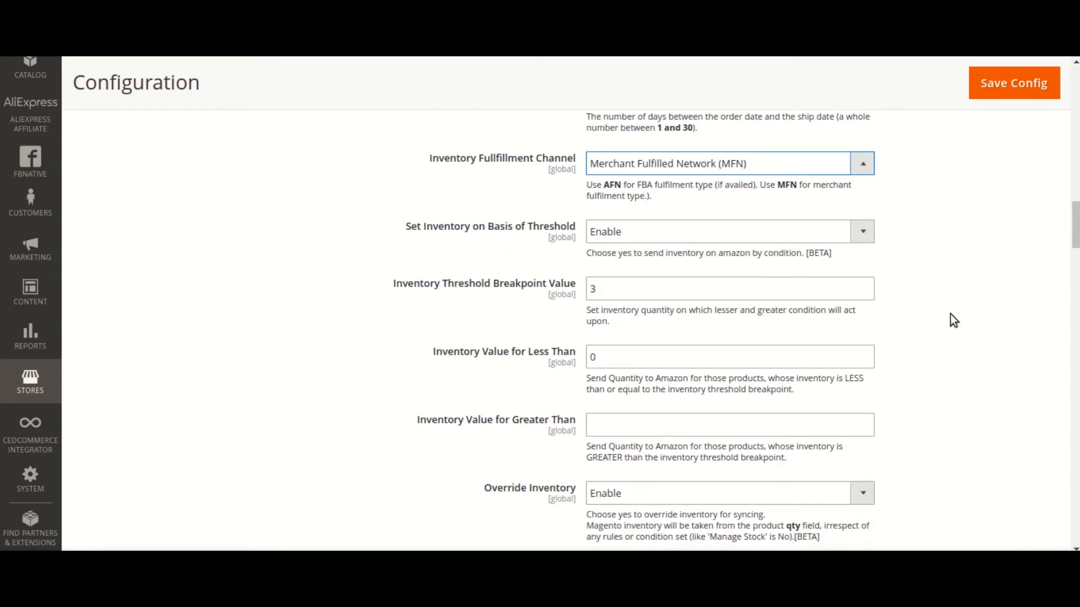
pyautogui.scroll(2, 951, 313)
pyautogui.scroll(1, 954, 321)
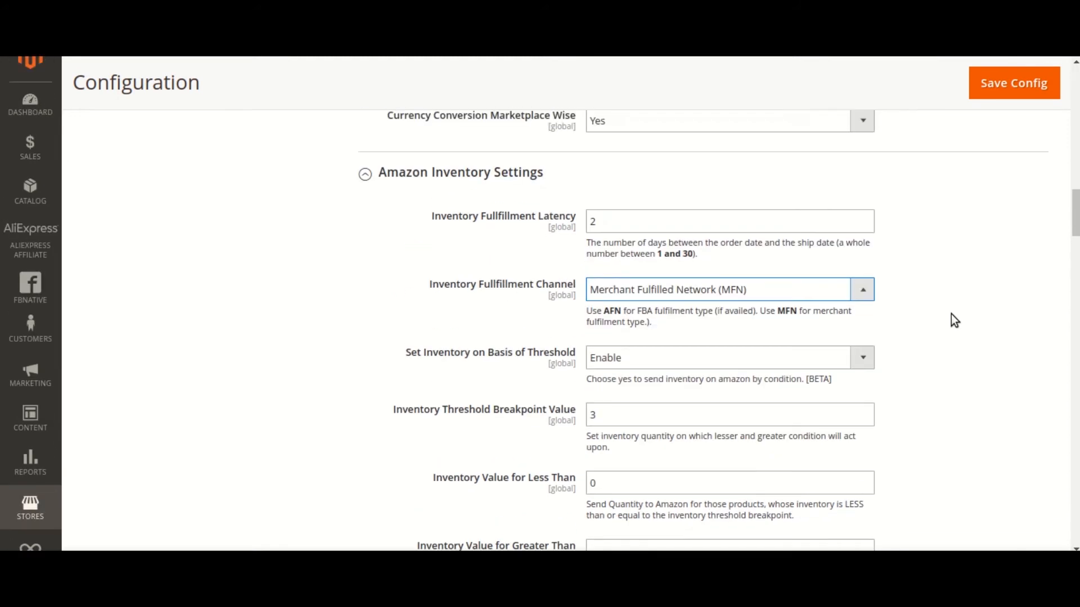
pyautogui.click(862, 293)
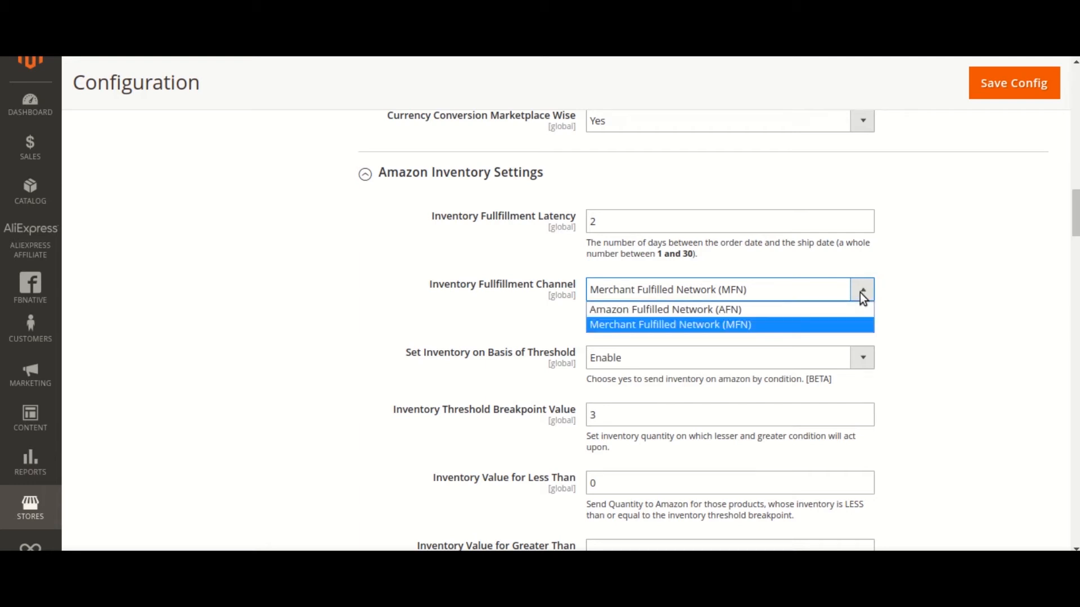
pyautogui.click(809, 331)
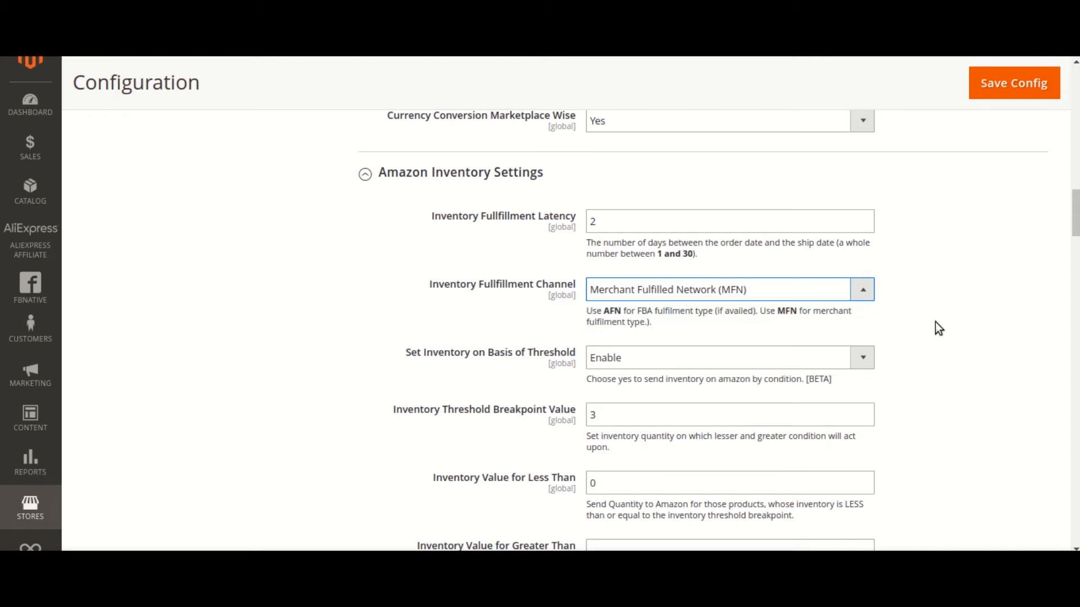
# View the options for Set Inventory on Basis of Threshold and the Inventory Value for Greater Than field without changing them.
pyautogui.click(849, 364)
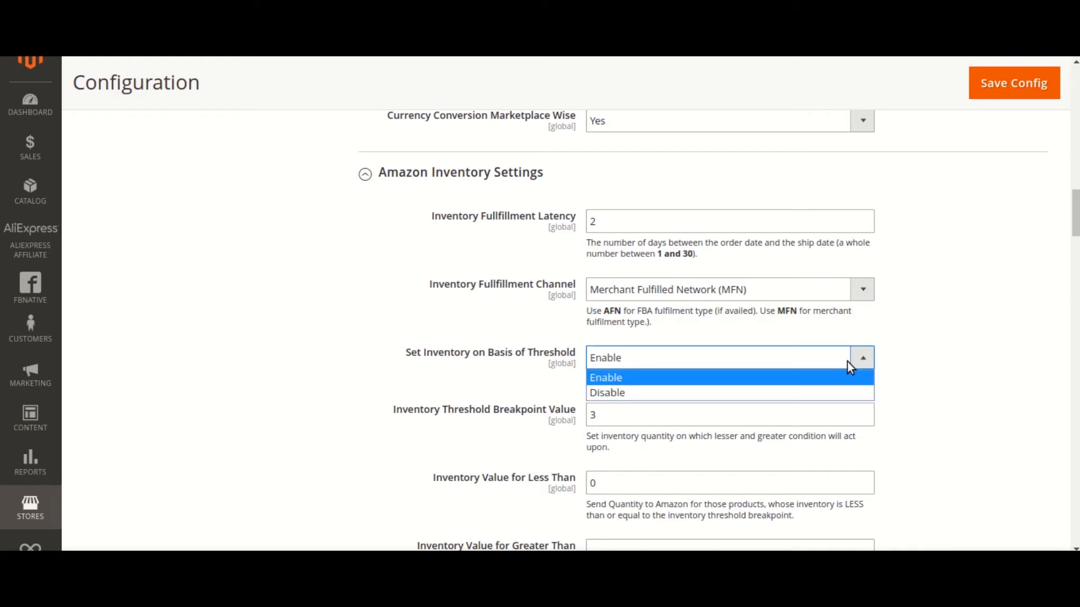
pyautogui.click(957, 335)
pyautogui.scroll(-2, 956, 335)
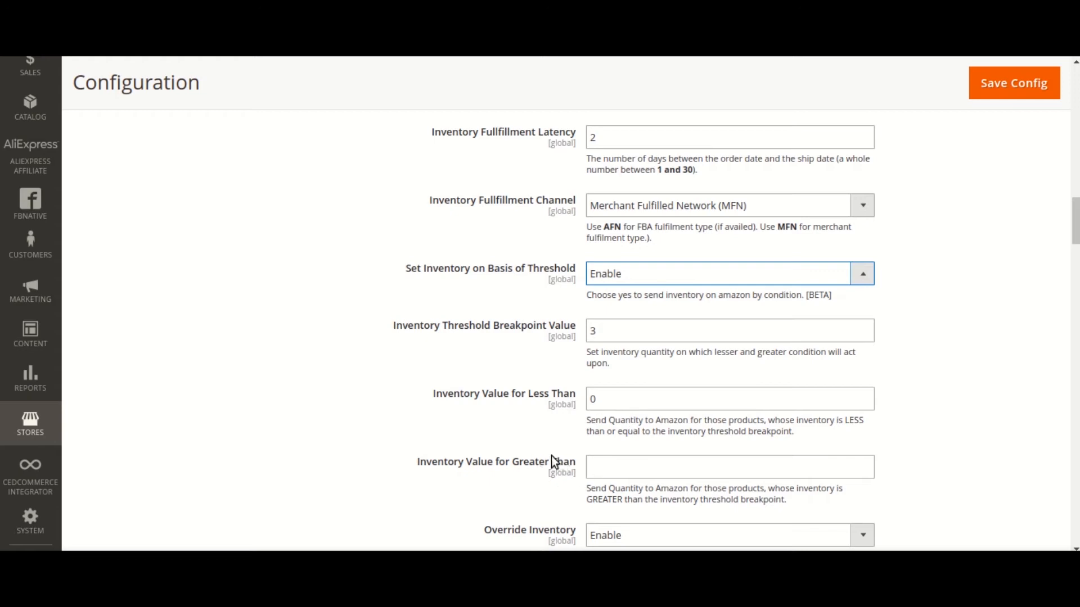
pyautogui.click(614, 469)
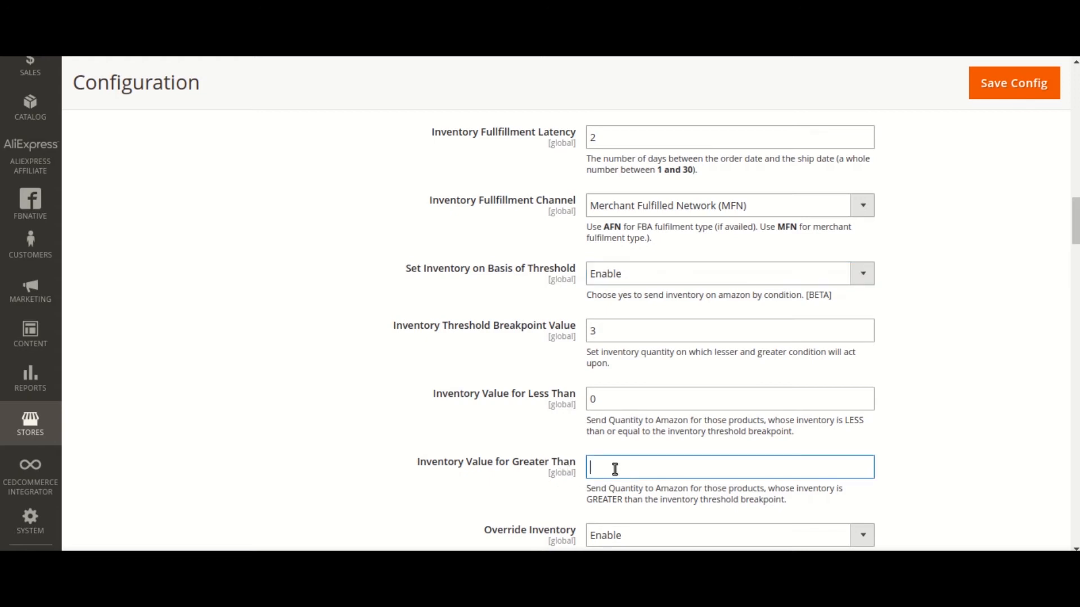
pyautogui.scroll(-3, 614, 469)
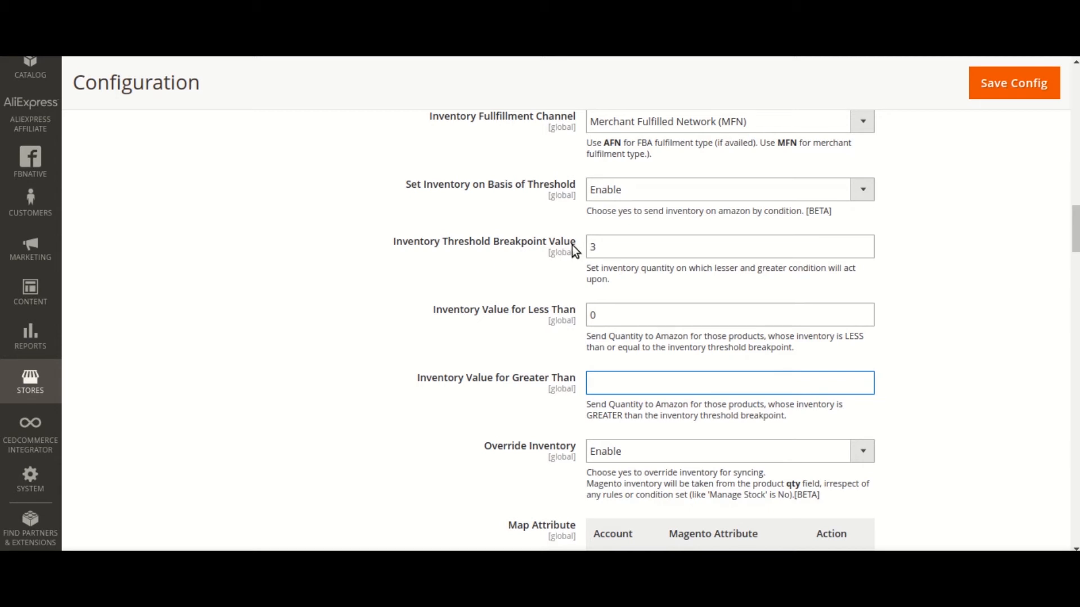
# Set Inventory Value for Less Than to 4 in the Amazon Inventory Settings.
pyautogui.click(601, 246)
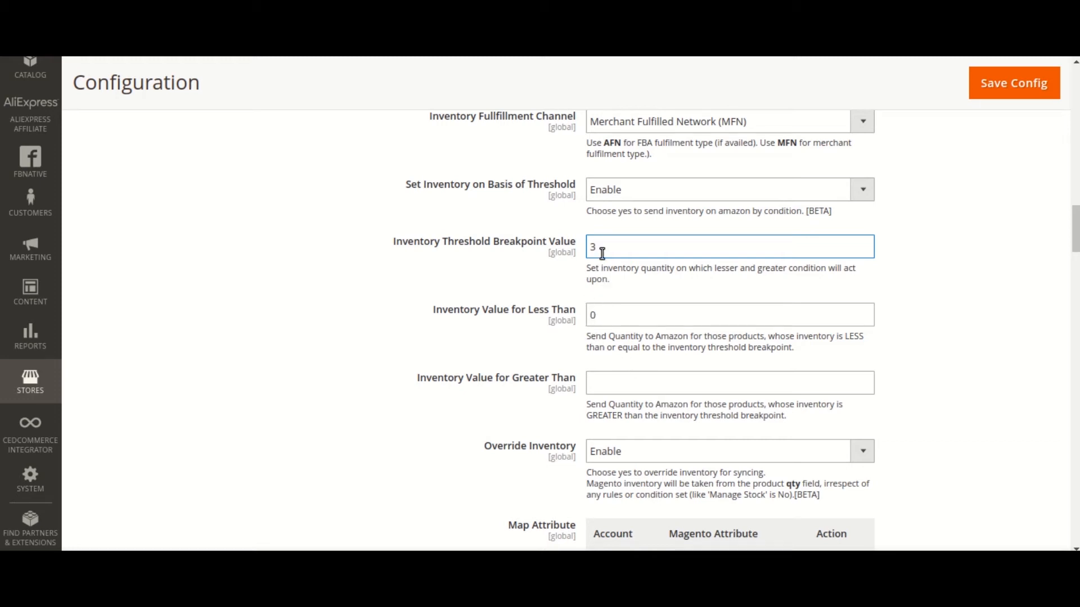
pyautogui.click(608, 315)
pyautogui.press('BackSpace')
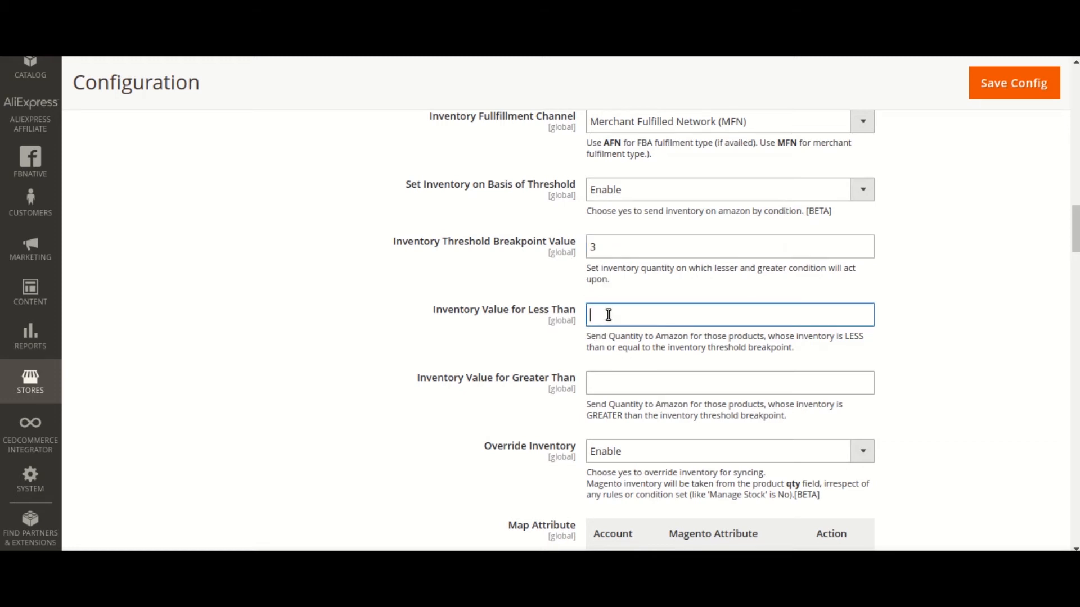
pyautogui.write('3')
pyautogui.press('BackSpace')
pyautogui.write('4')
pyautogui.scroll(-3, 427, 315)
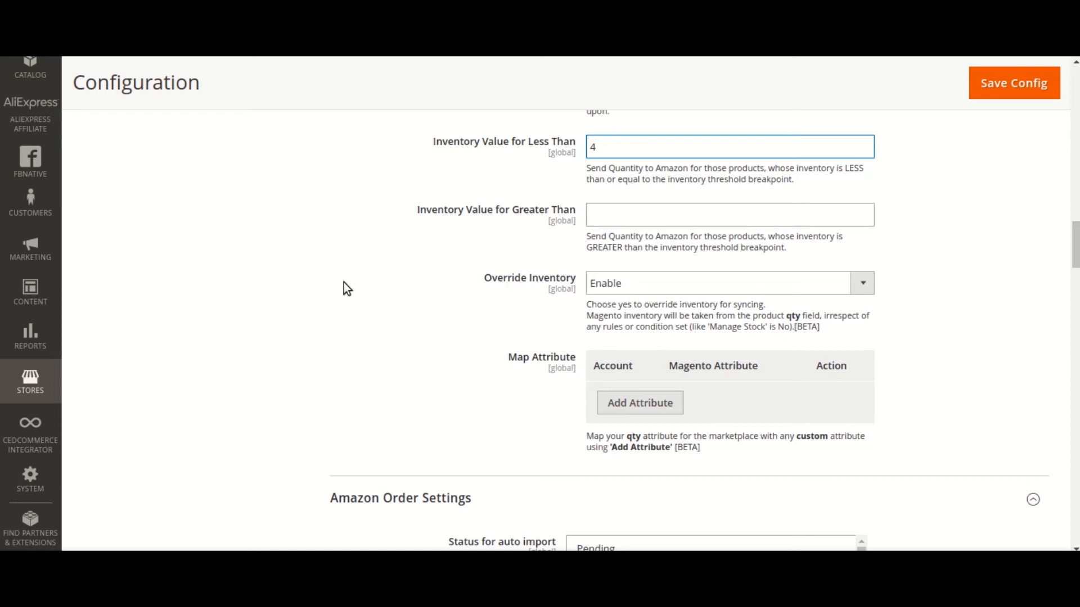
# Review the Amazon Inventory Settings and check the Override Inventory setting without changing it.
pyautogui.scroll(7, 357, 276)
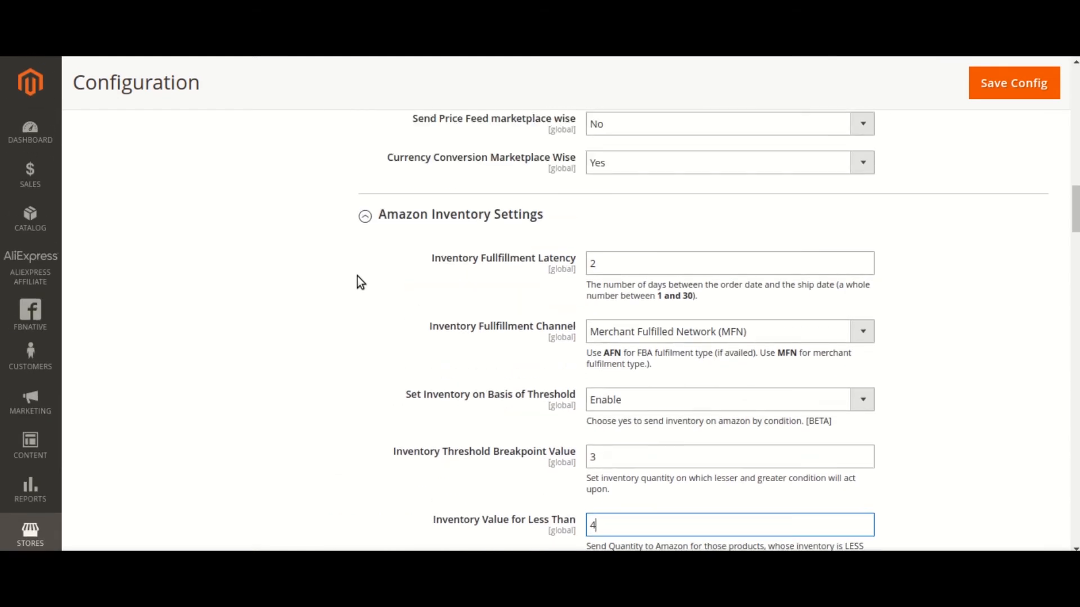
pyautogui.scroll(1, 356, 276)
pyautogui.scroll(-1, 356, 276)
pyautogui.scroll(-11, 357, 275)
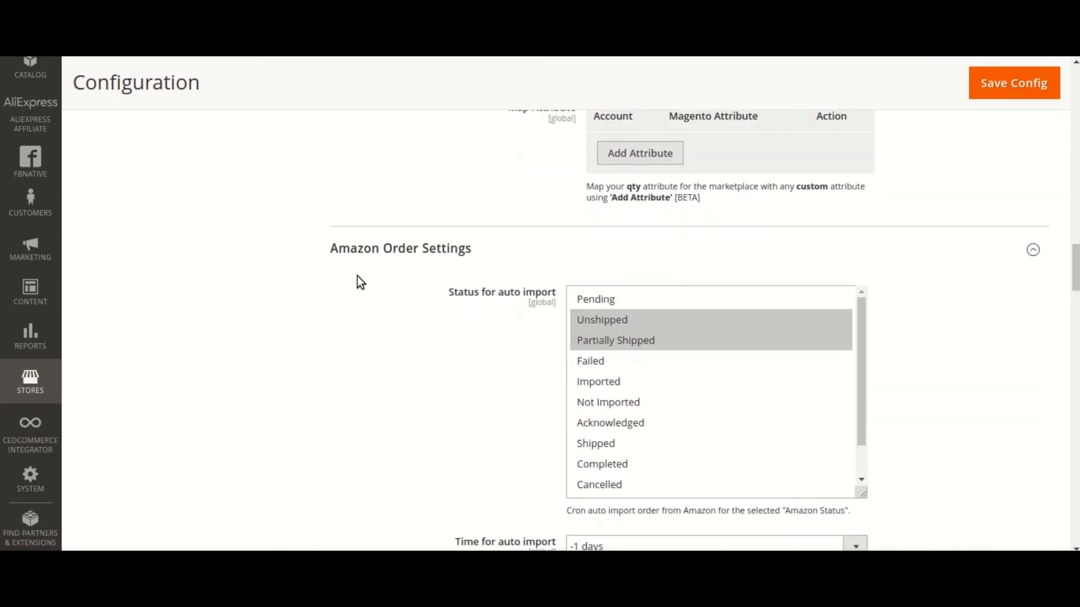
pyautogui.scroll(3, 356, 275)
pyautogui.scroll(1, 360, 282)
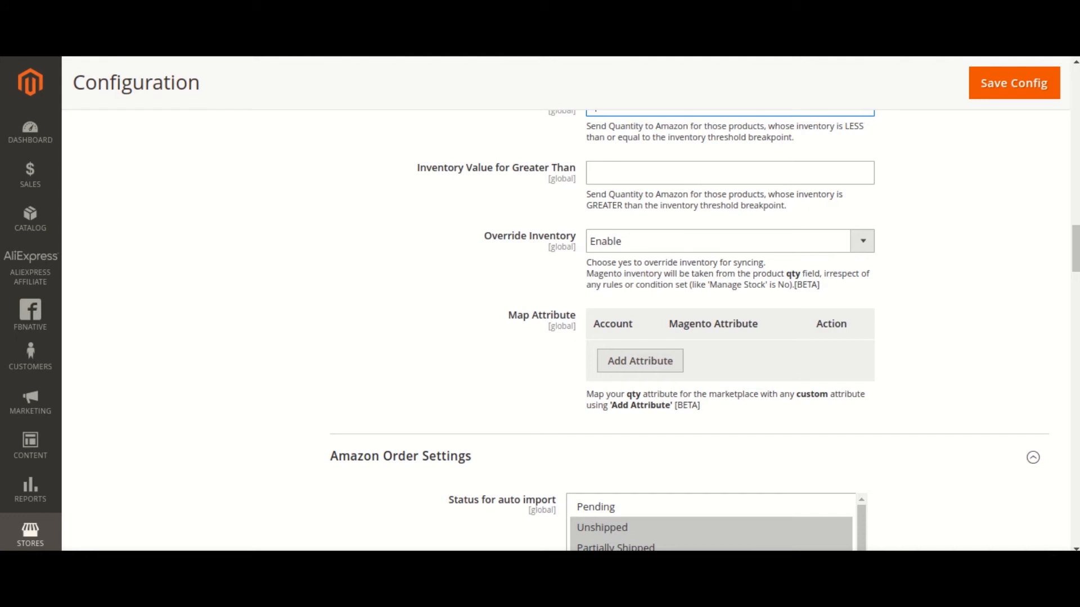
pyautogui.click(911, 499)
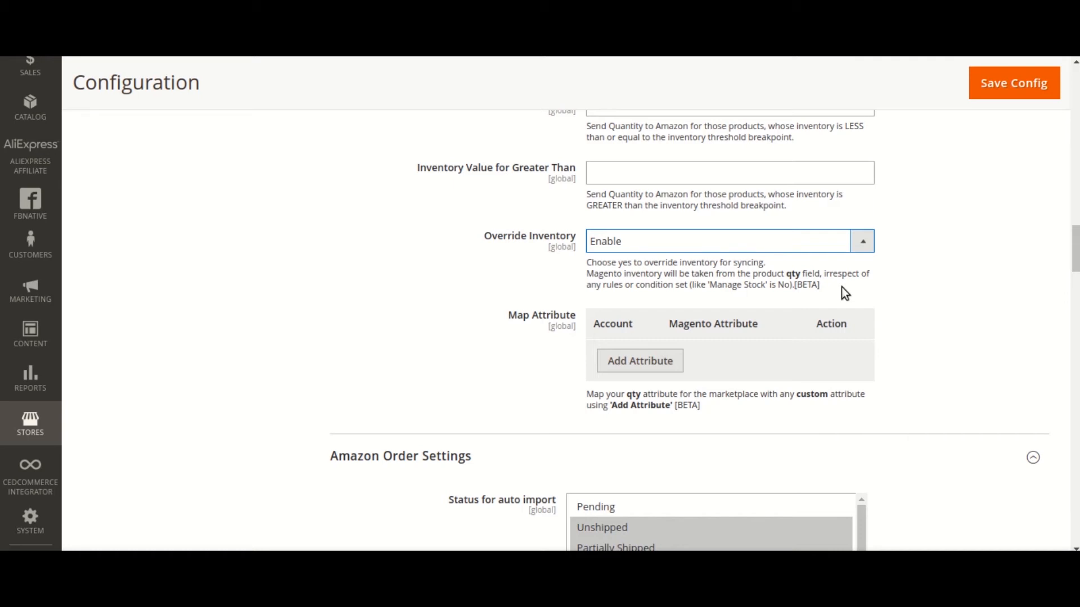
pyautogui.scroll(2, 464, 198)
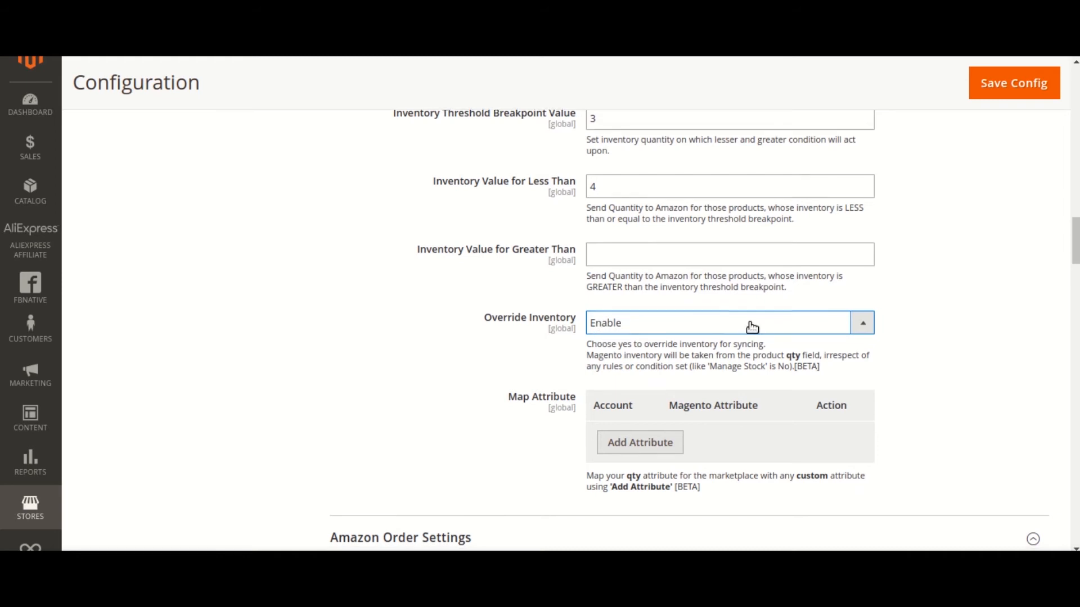
# Add an attribute row to the inventory Map Attribute table and delete it again.
pyautogui.scroll(-2, 752, 326)
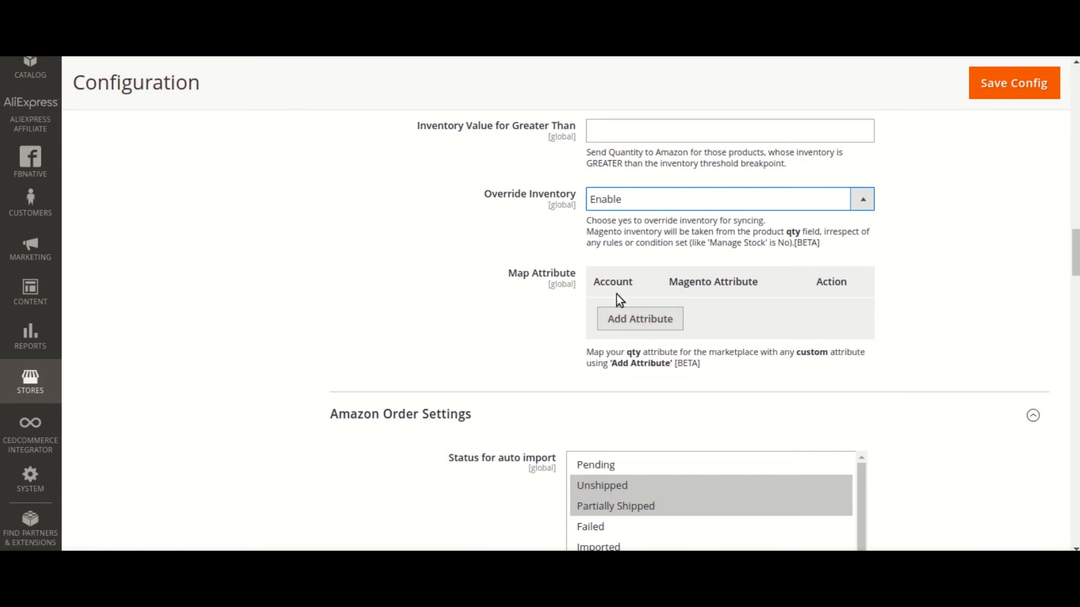
pyautogui.click(679, 320)
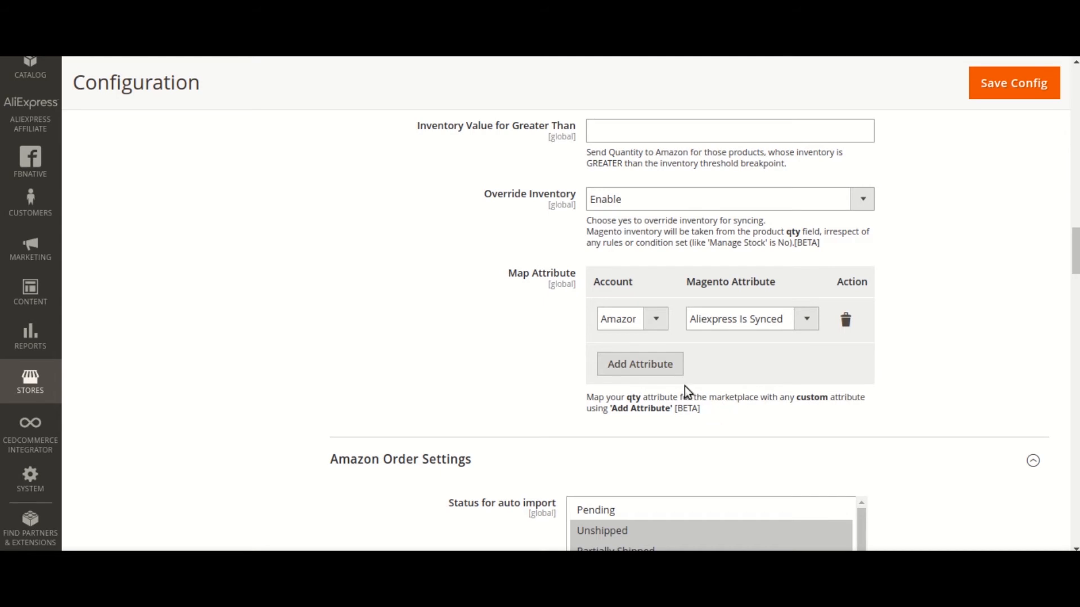
pyautogui.click(847, 321)
# Examine the order statuses offered in Status for auto import under Amazon Order Settings.
pyautogui.scroll(-3, 832, 332)
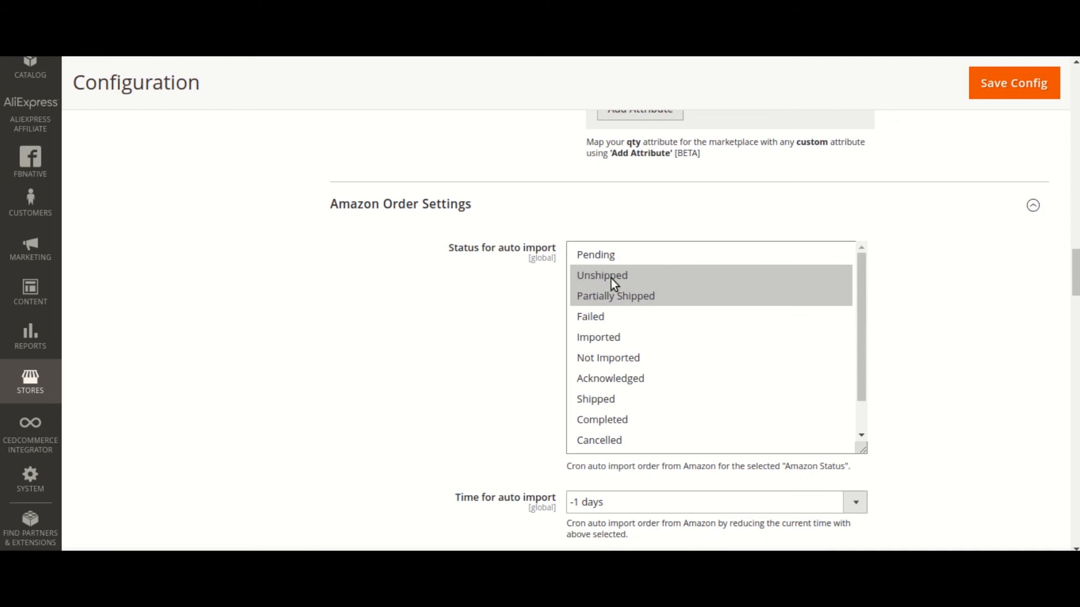
pyautogui.scroll(-1, 748, 357)
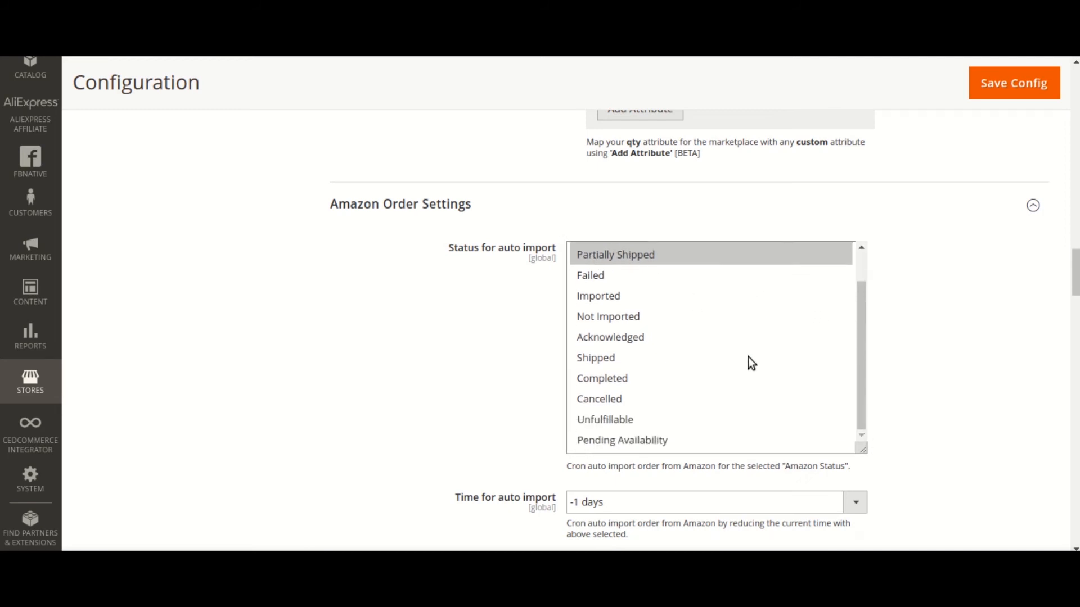
pyautogui.scroll(2, 366, 360)
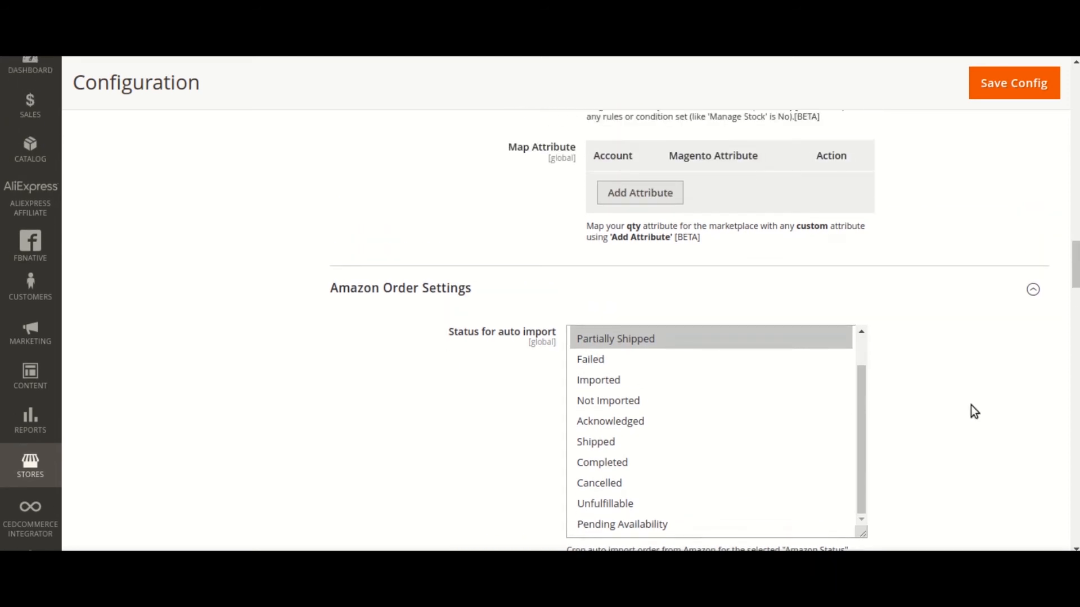
pyautogui.scroll(-2, 970, 405)
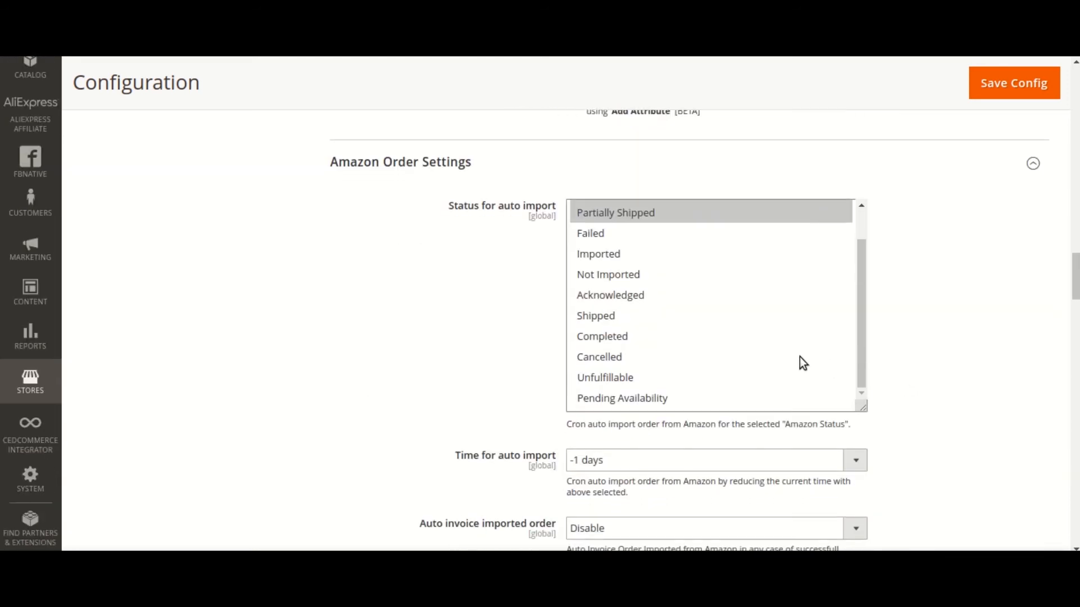
pyautogui.scroll(1, 800, 356)
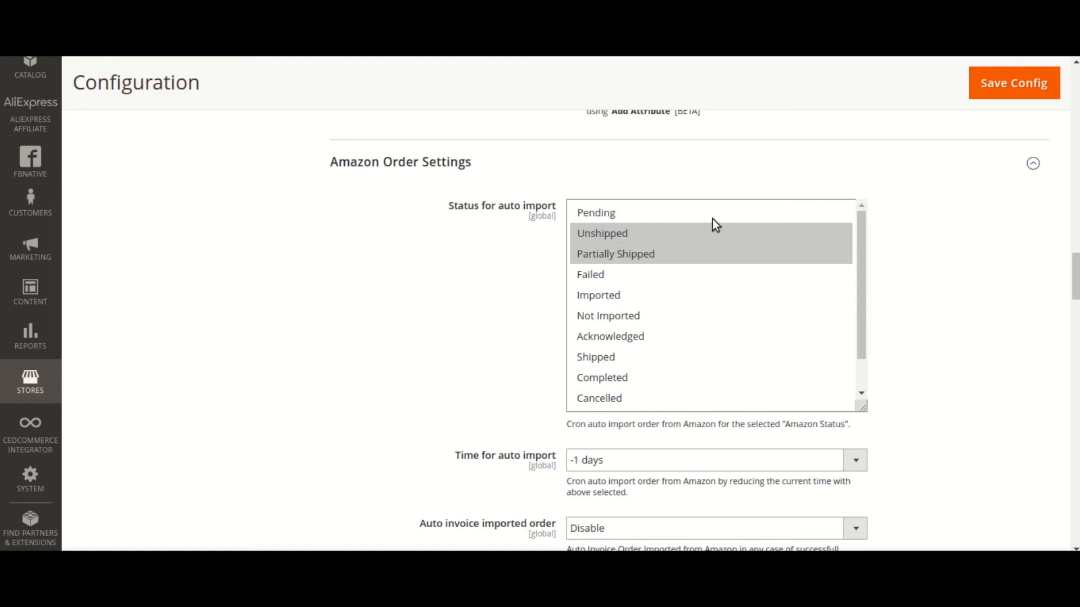
pyautogui.scroll(-2, 997, 249)
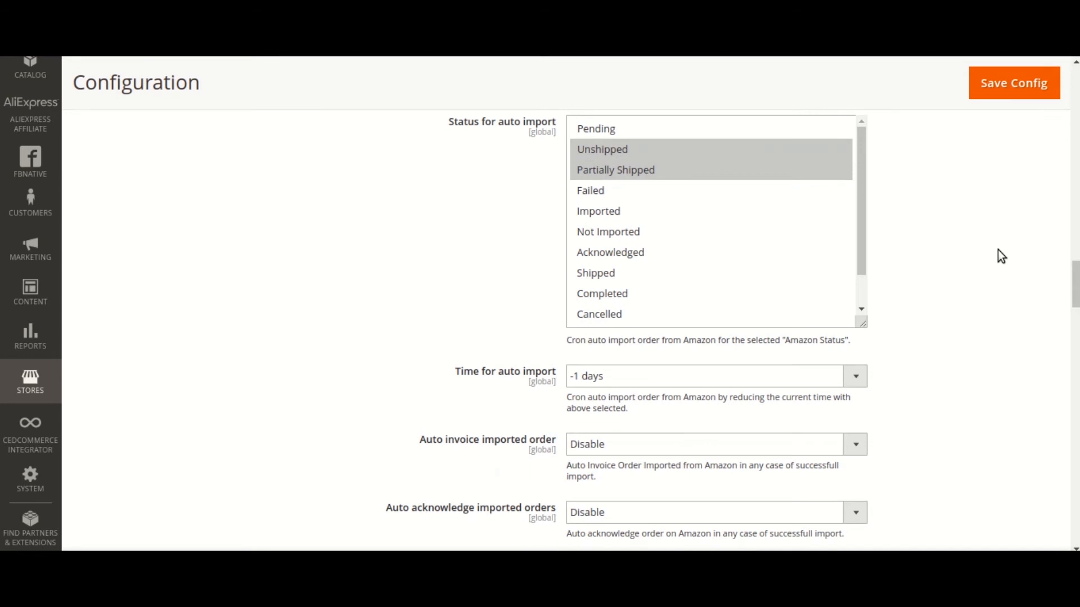
# Set Auto invoice imported order and Auto acknowledge imported orders to Enable in the Amazon Order Settings.
pyautogui.scroll(-3, 654, 381)
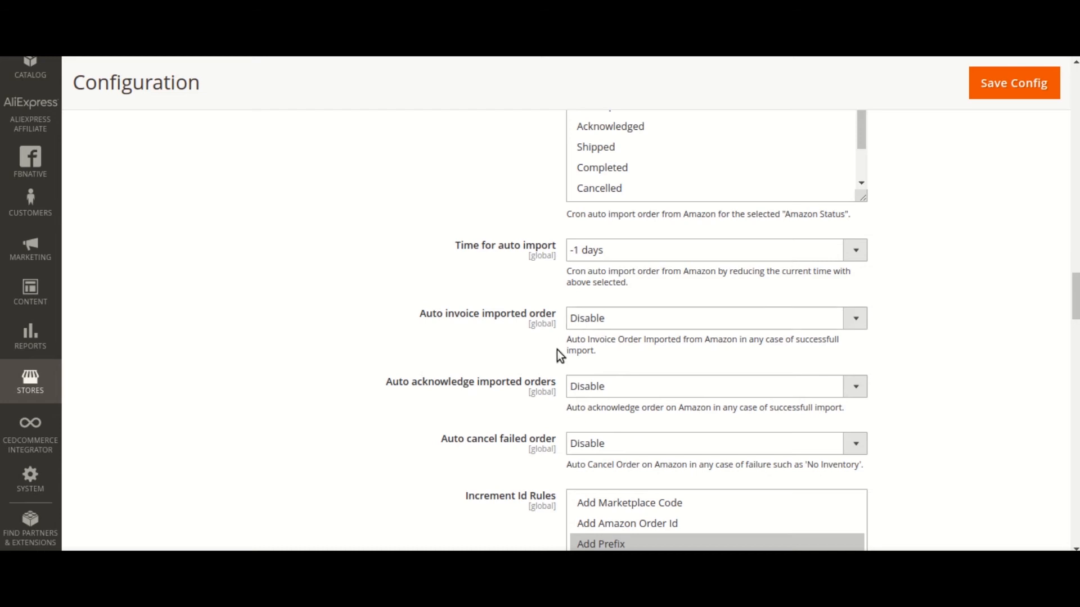
pyautogui.scroll(-2, 559, 348)
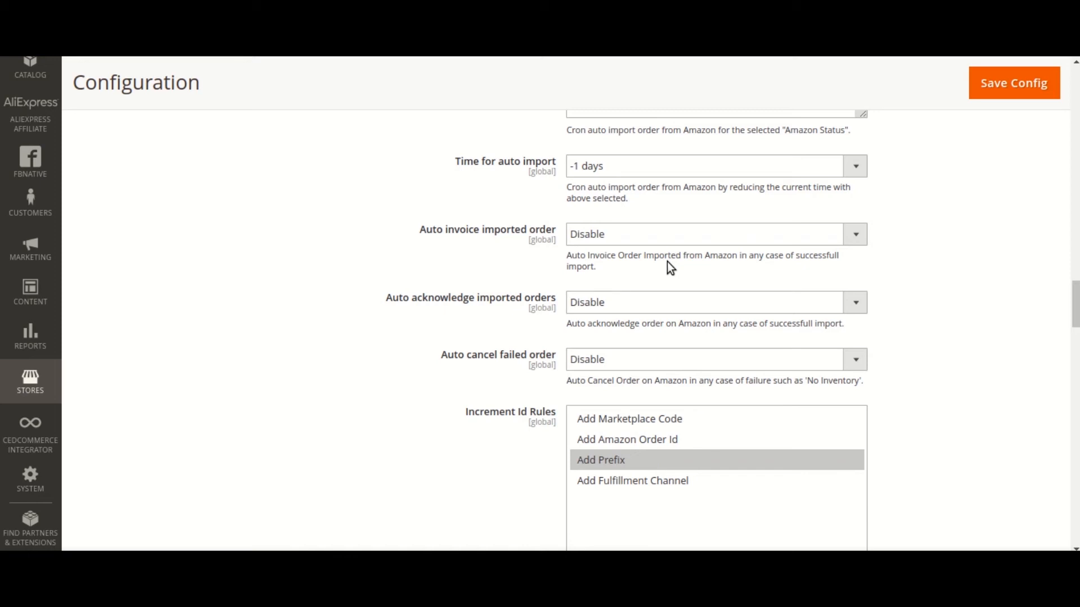
pyautogui.click(714, 242)
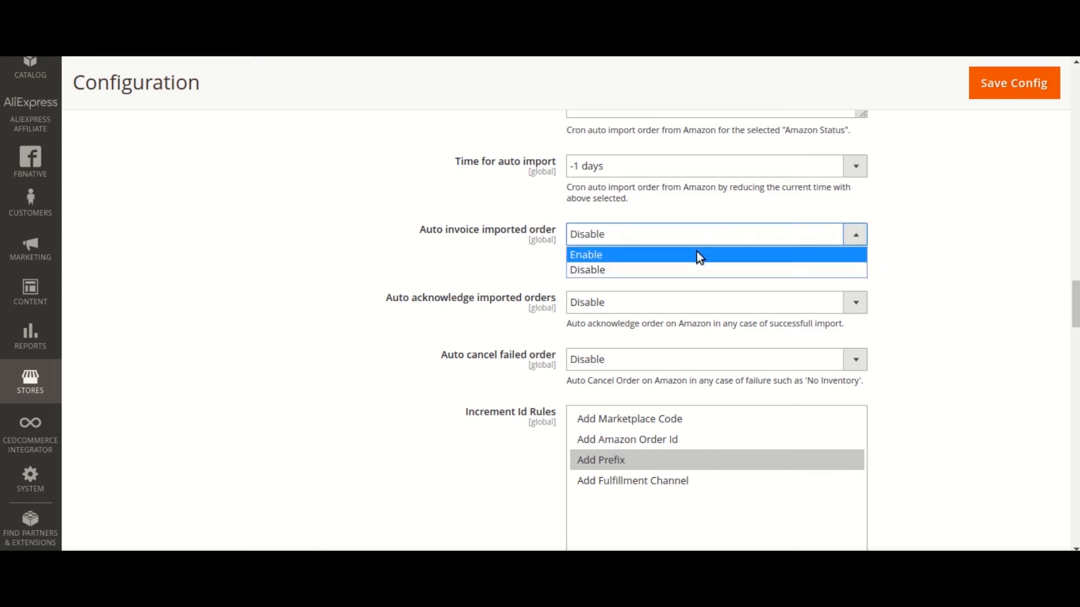
pyautogui.click(698, 252)
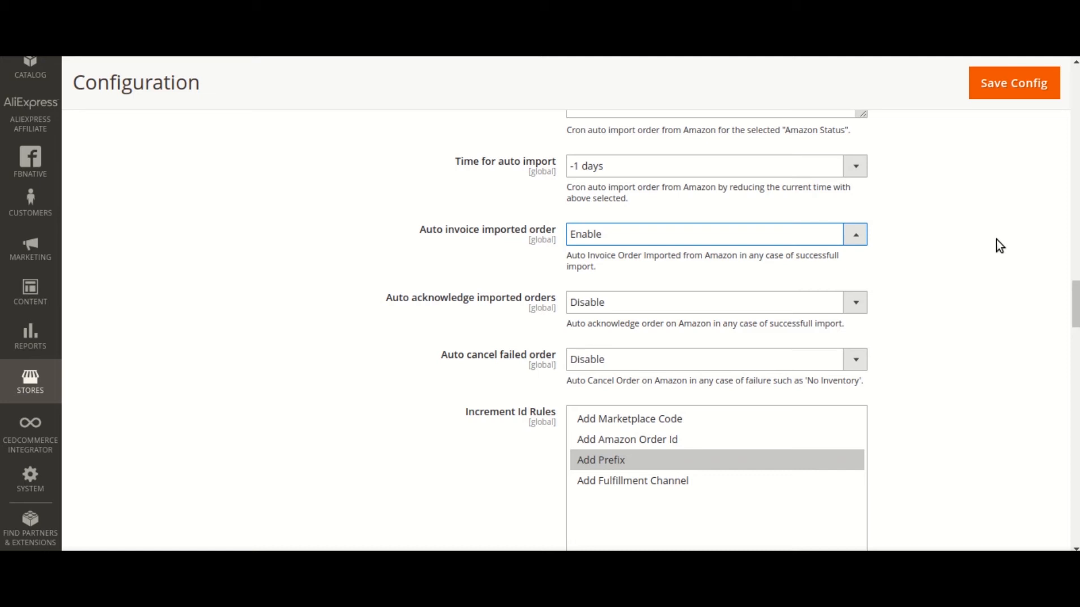
pyautogui.scroll(-2, 996, 245)
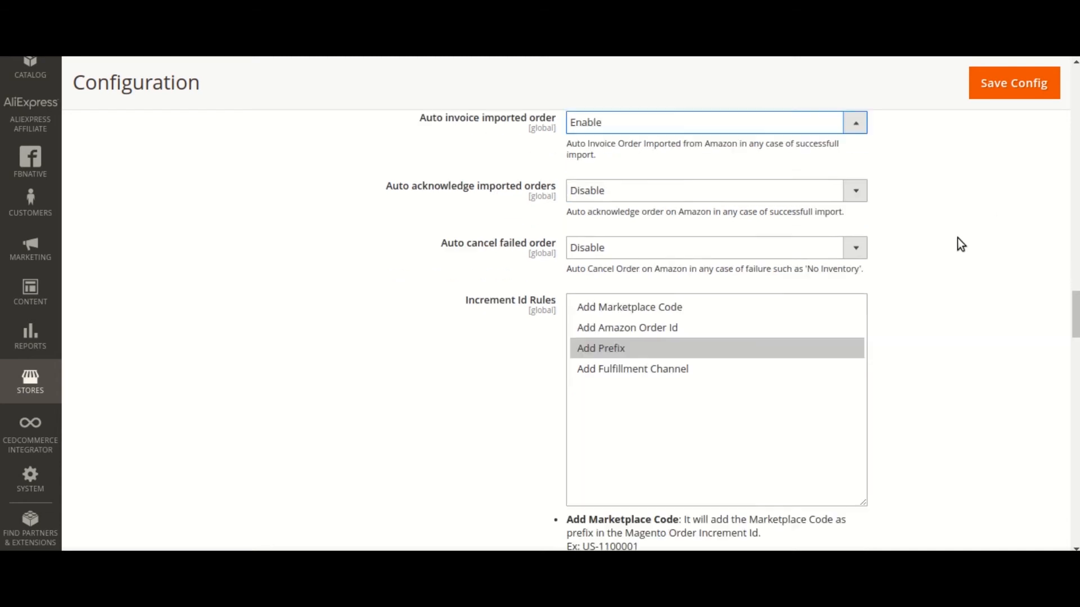
pyautogui.click(612, 187)
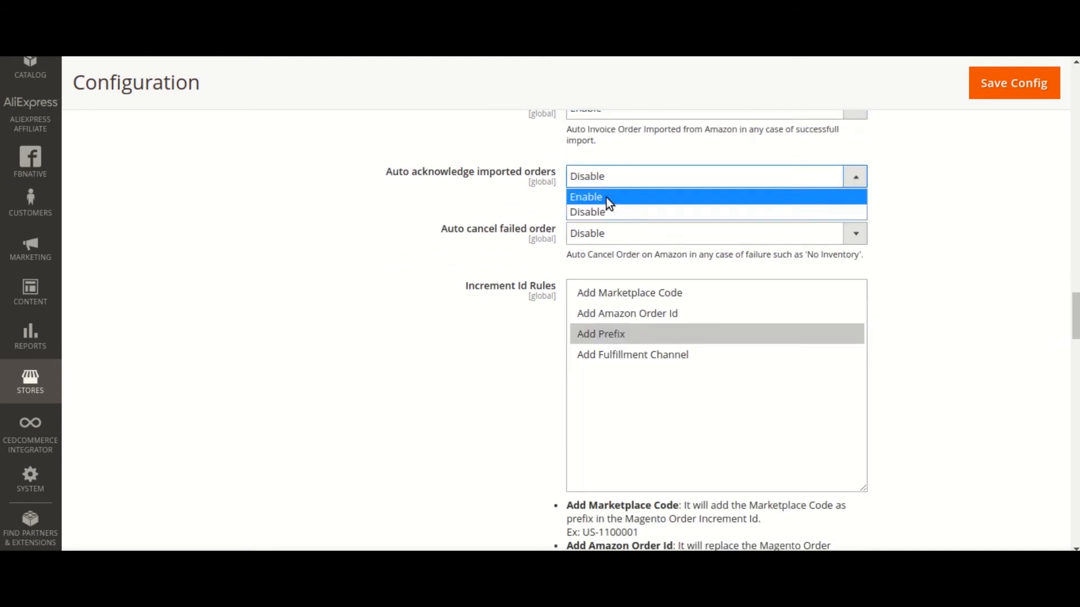
pyautogui.click(606, 198)
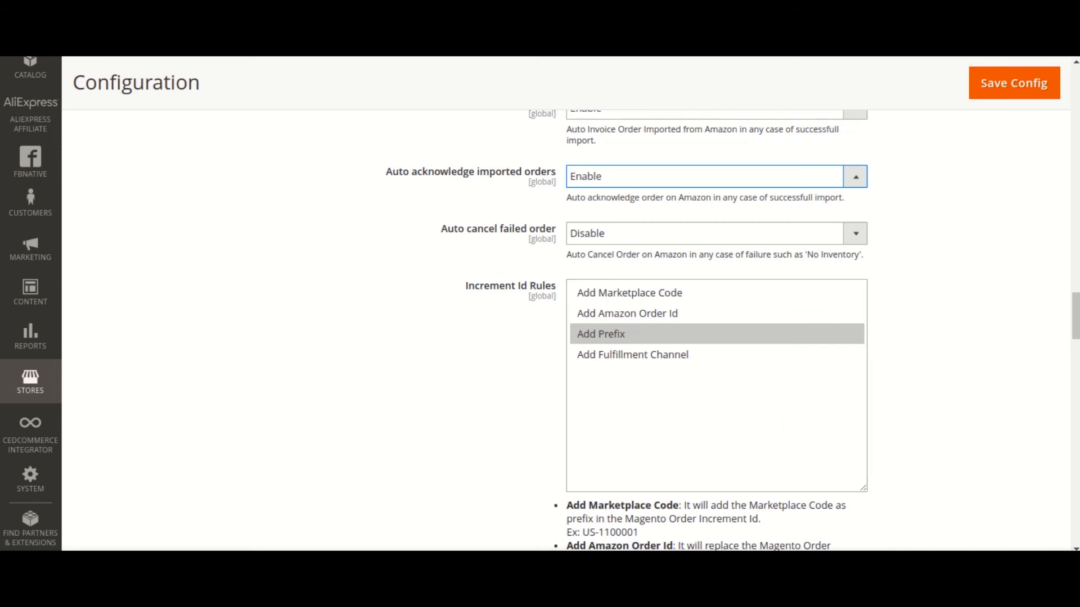
# View the Auto cancel failed order setting without changing it.
pyautogui.click(894, 560)
pyautogui.click(909, 498)
pyautogui.click(729, 240)
# Examine the Increment Id Rules and the description of each rule in Amazon Order Settings.
pyautogui.scroll(-4, 742, 295)
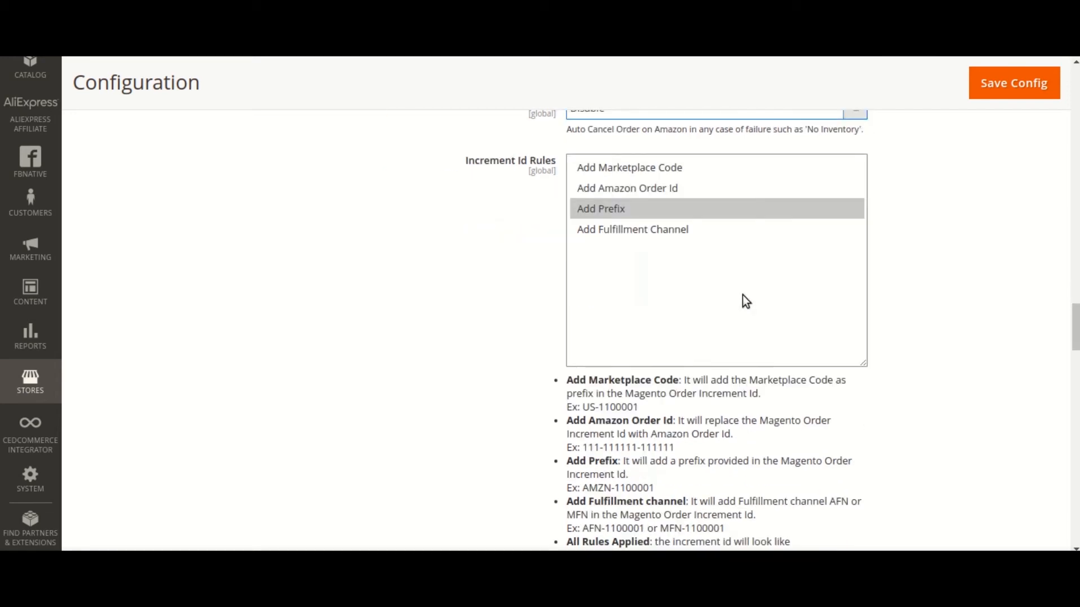
pyautogui.scroll(2, 742, 294)
pyautogui.scroll(1, 558, 241)
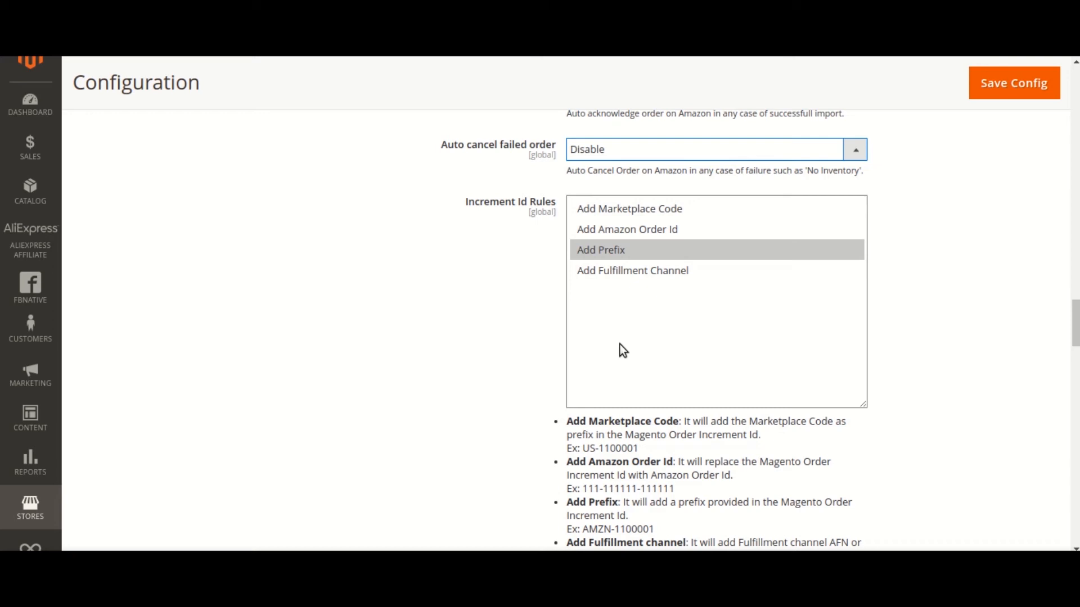
pyautogui.scroll(-2, 619, 344)
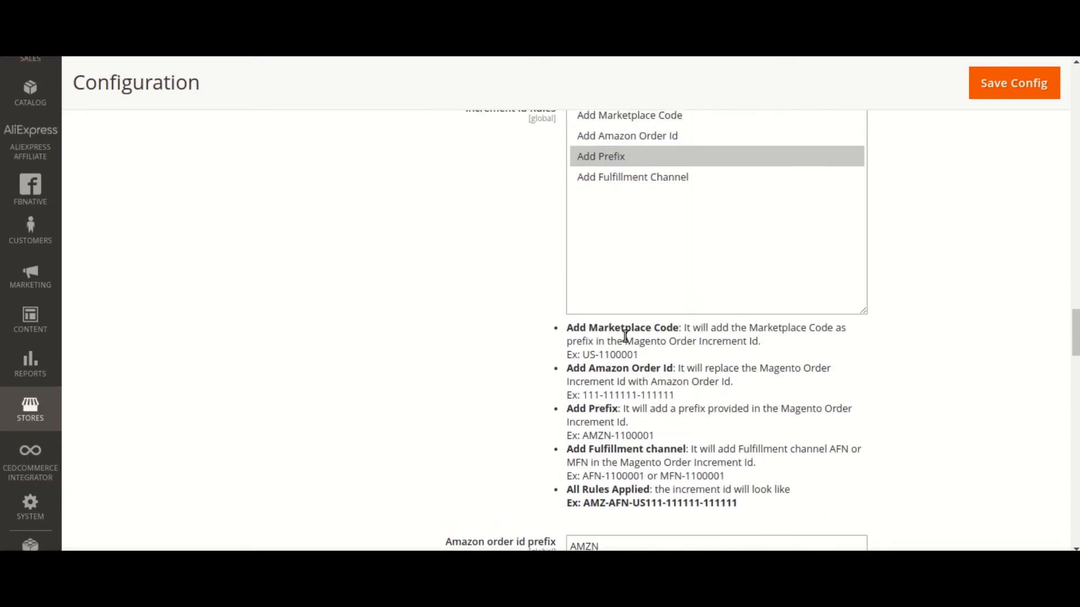
pyautogui.scroll(1, 625, 336)
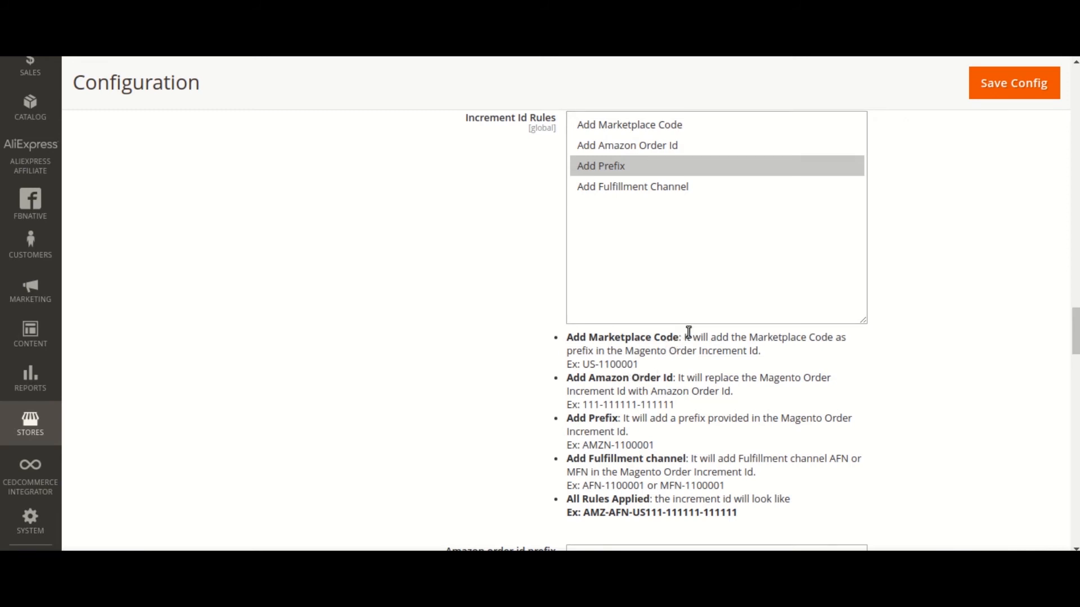
# Review the Amazon order id prefix, email and order import notification, and Create Backorder settings in Amazon Order Settings.
pyautogui.scroll(2, 659, 294)
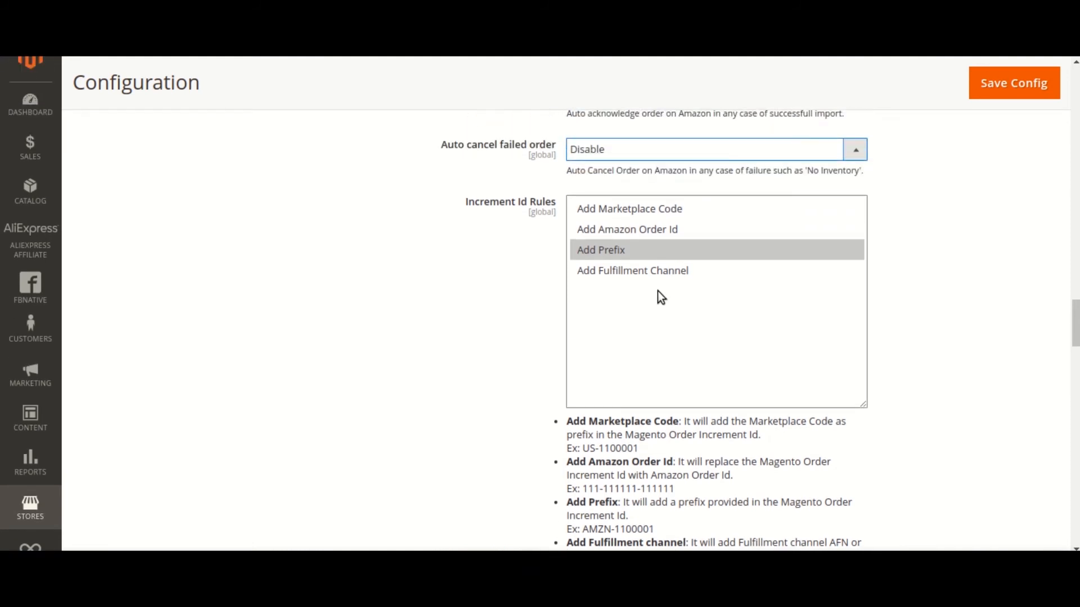
pyautogui.scroll(-4, 659, 293)
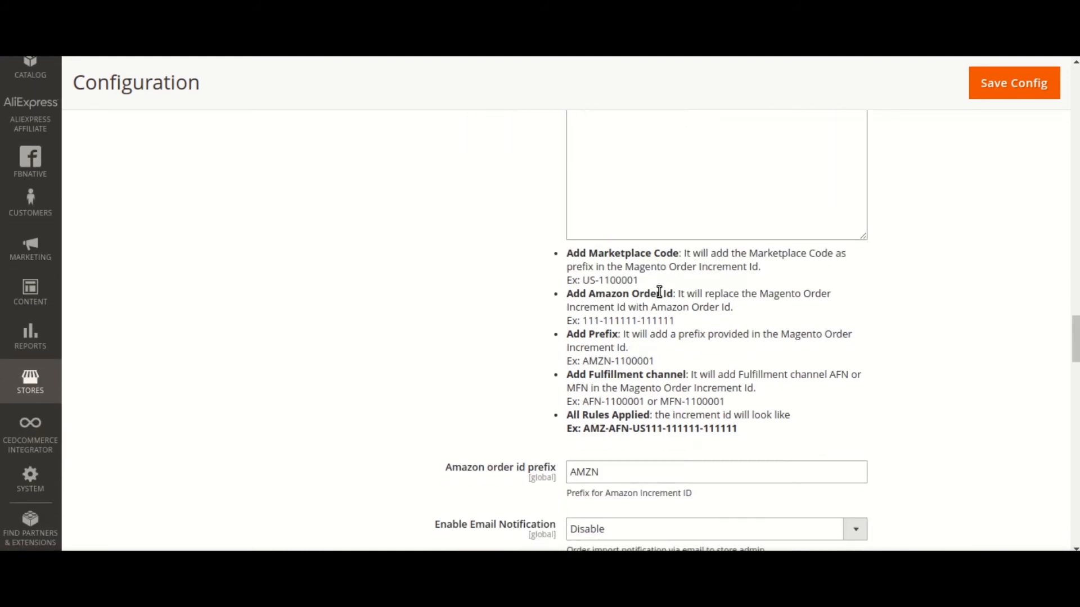
pyautogui.scroll(-5, 659, 292)
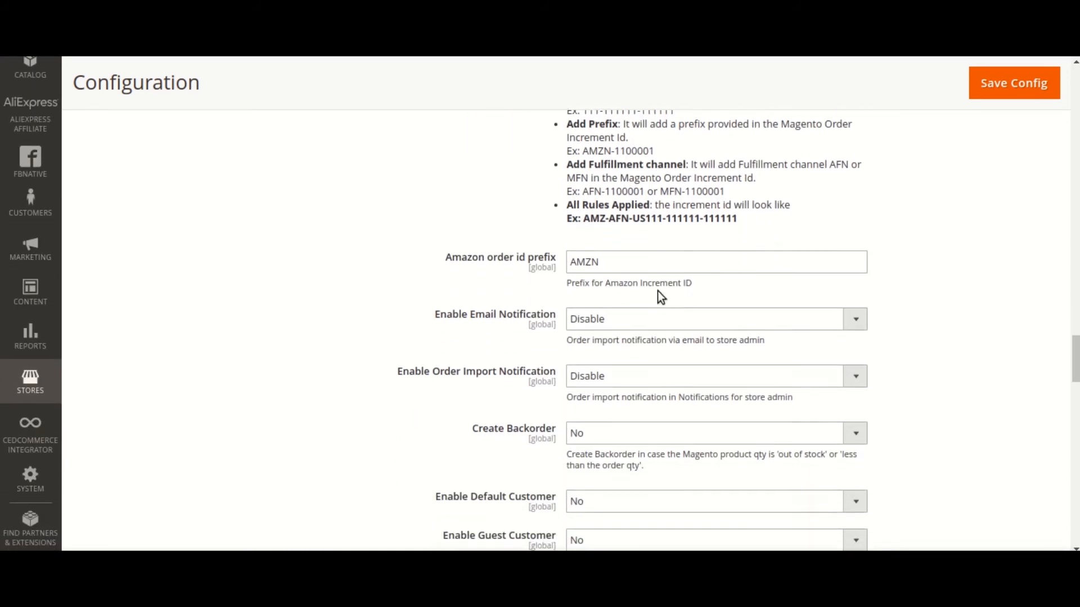
pyautogui.scroll(-1, 657, 291)
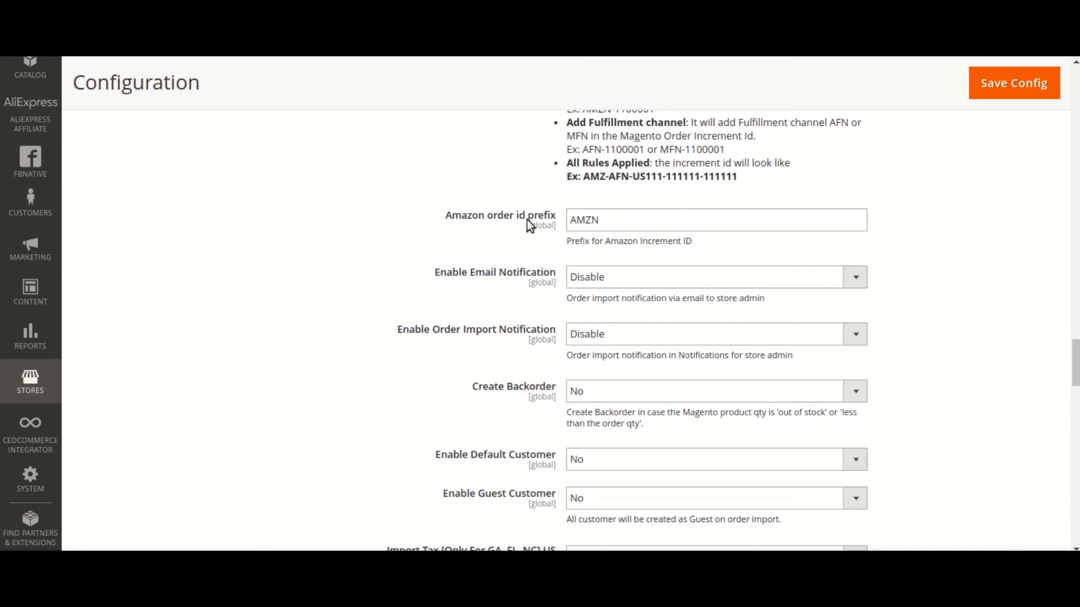
pyautogui.scroll(2, 419, 312)
pyautogui.scroll(-4, 418, 313)
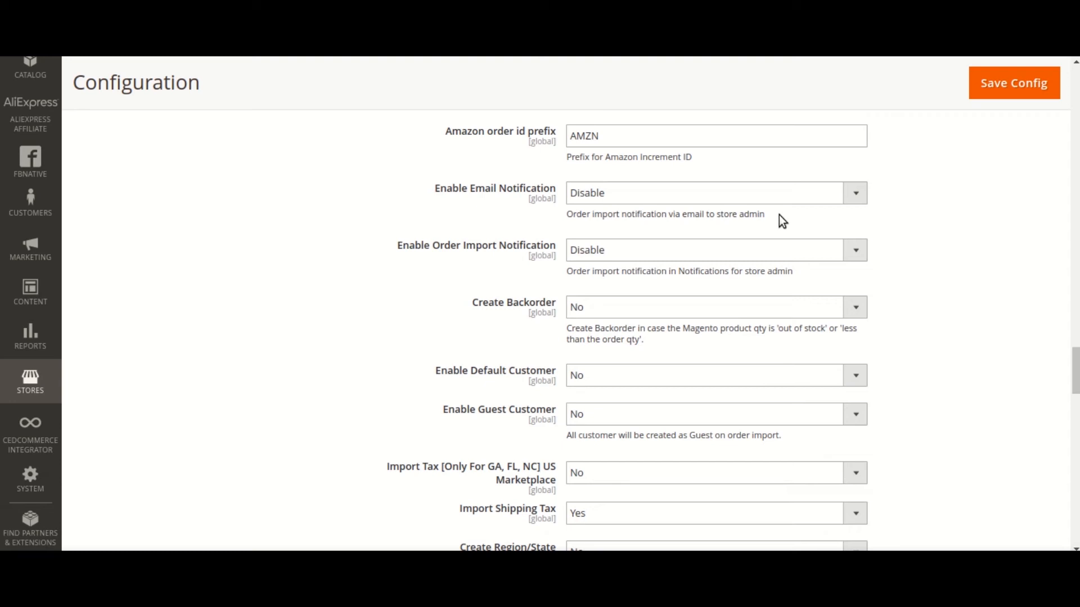
pyautogui.scroll(-3, 682, 254)
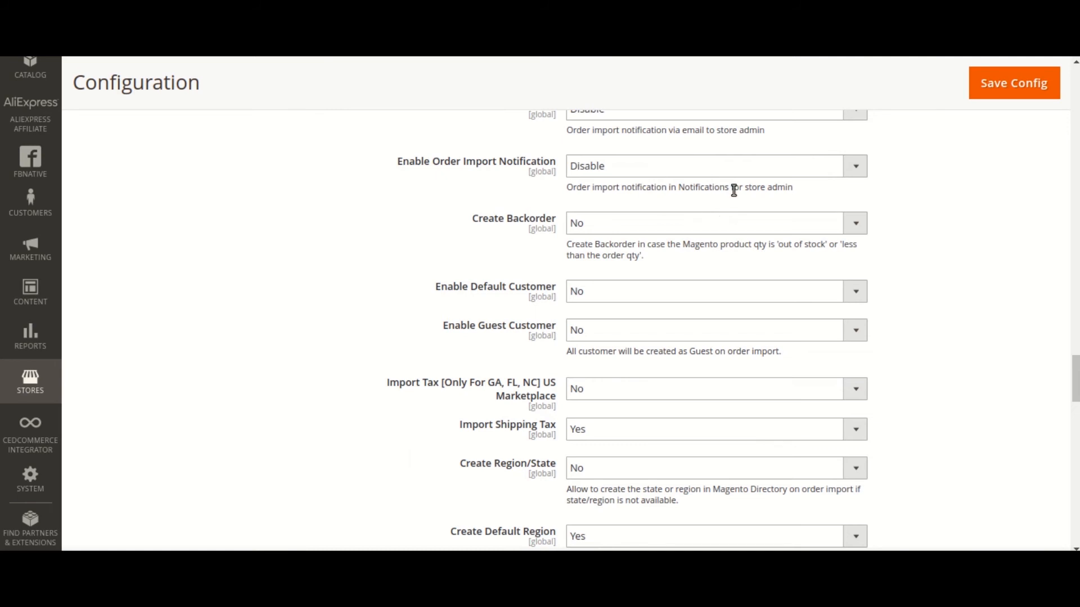
pyautogui.scroll(-3, 681, 200)
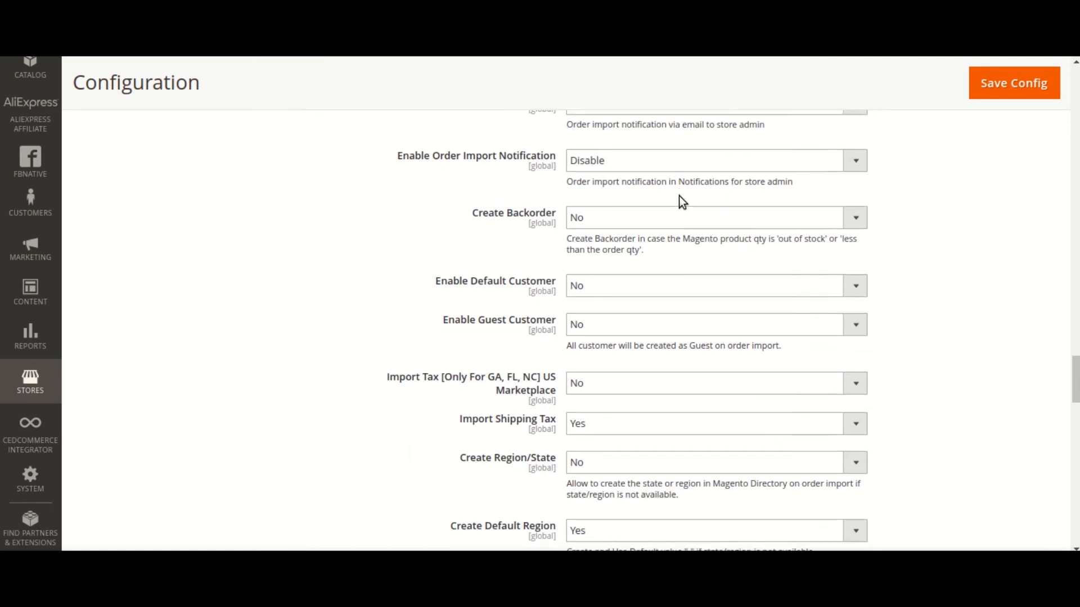
pyautogui.rightClick(926, 560)
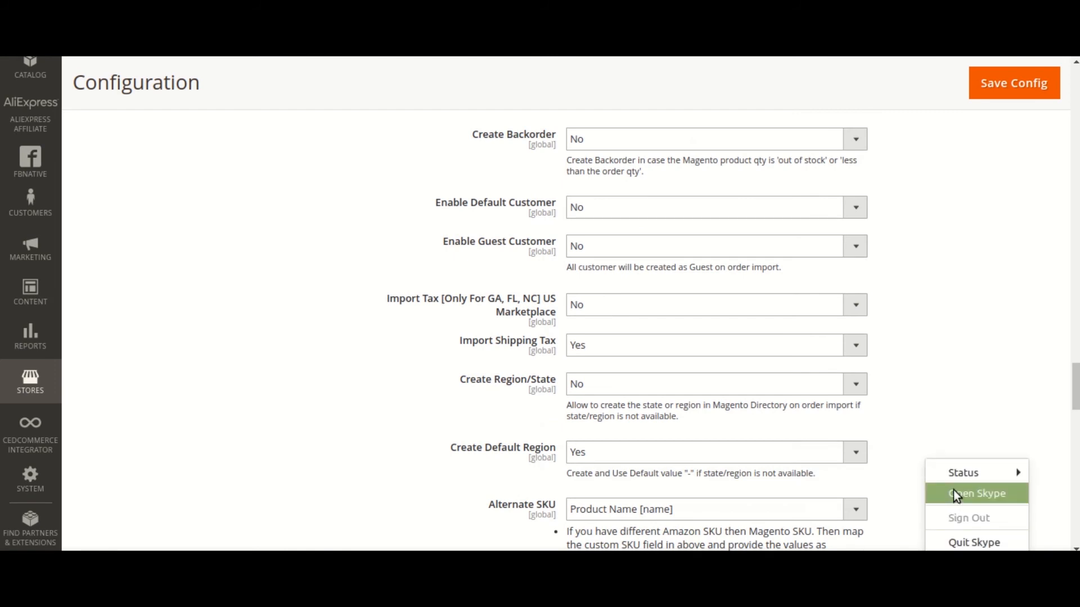
pyautogui.click(937, 414)
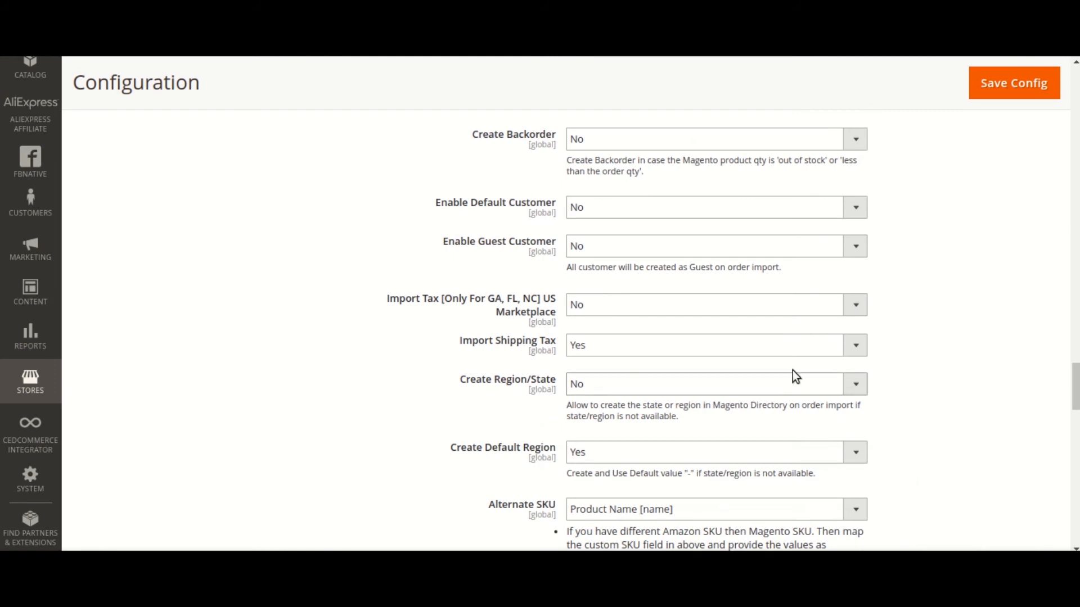
# Set Enable Default Customer to Yes to view its Default Customer email and billing address fields, and return it to No.
pyautogui.scroll(2, 740, 359)
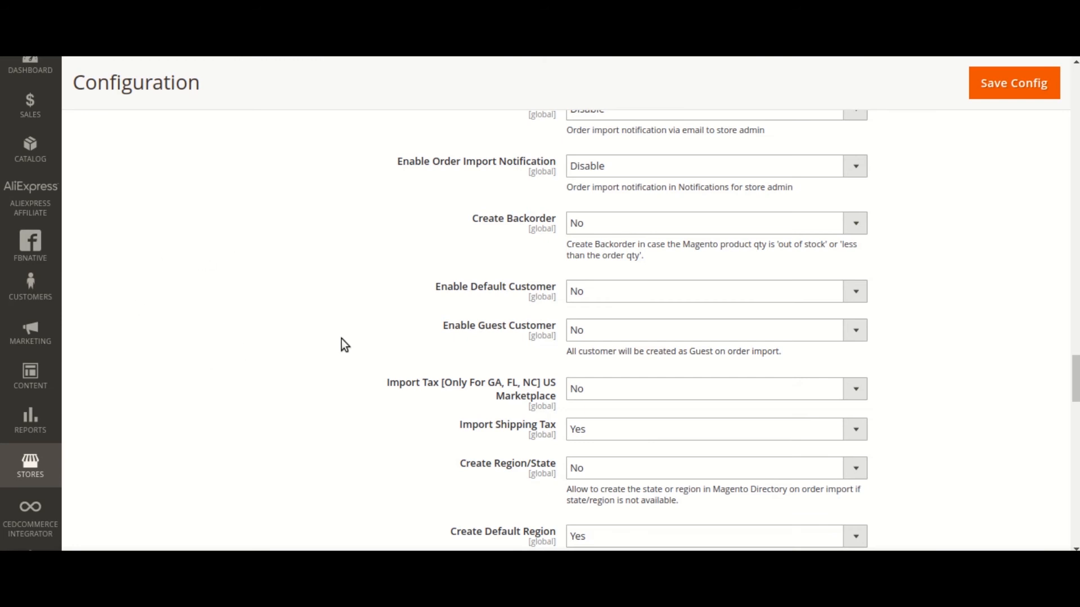
pyautogui.scroll(-2, 409, 300)
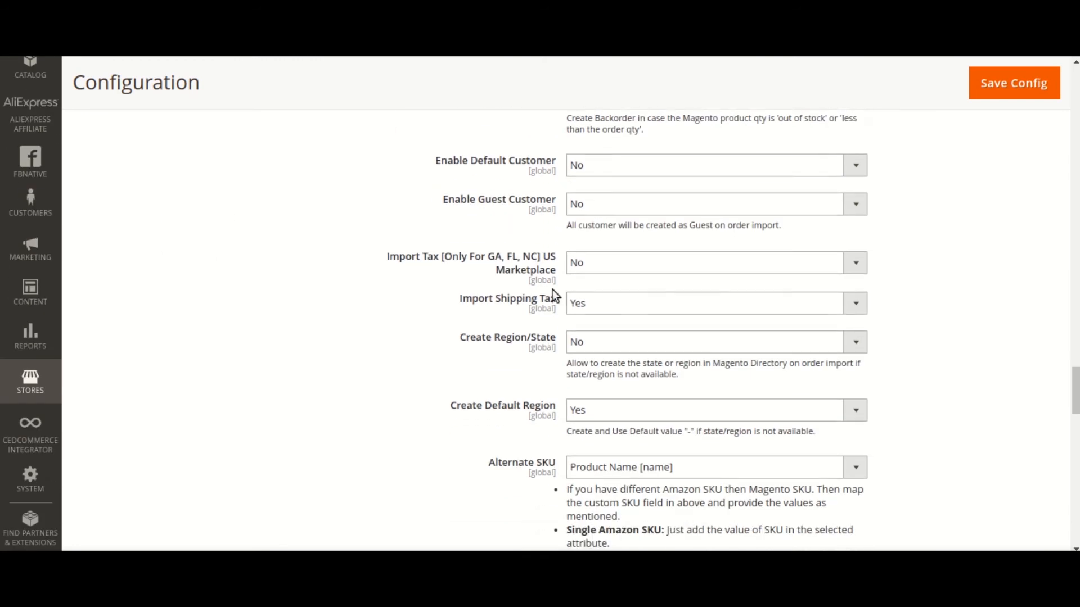
pyautogui.scroll(2, 718, 278)
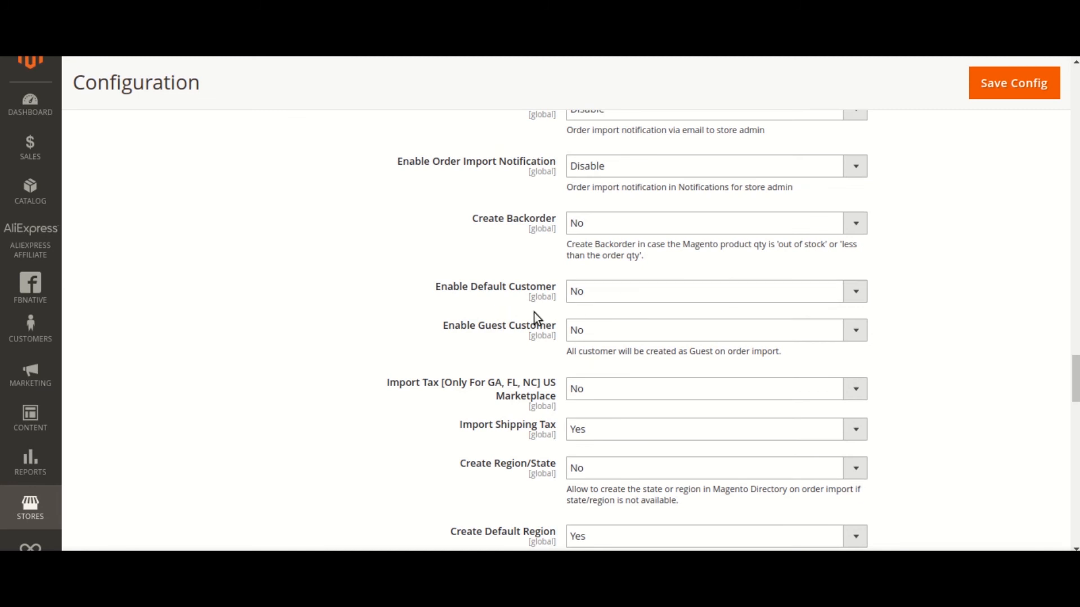
pyautogui.click(614, 294)
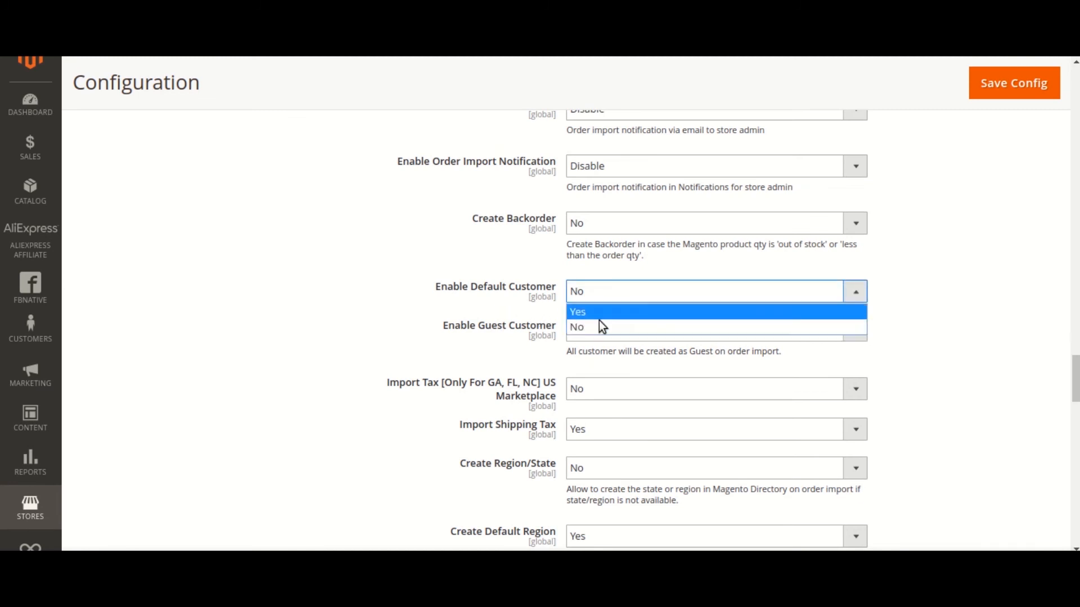
pyautogui.click(602, 315)
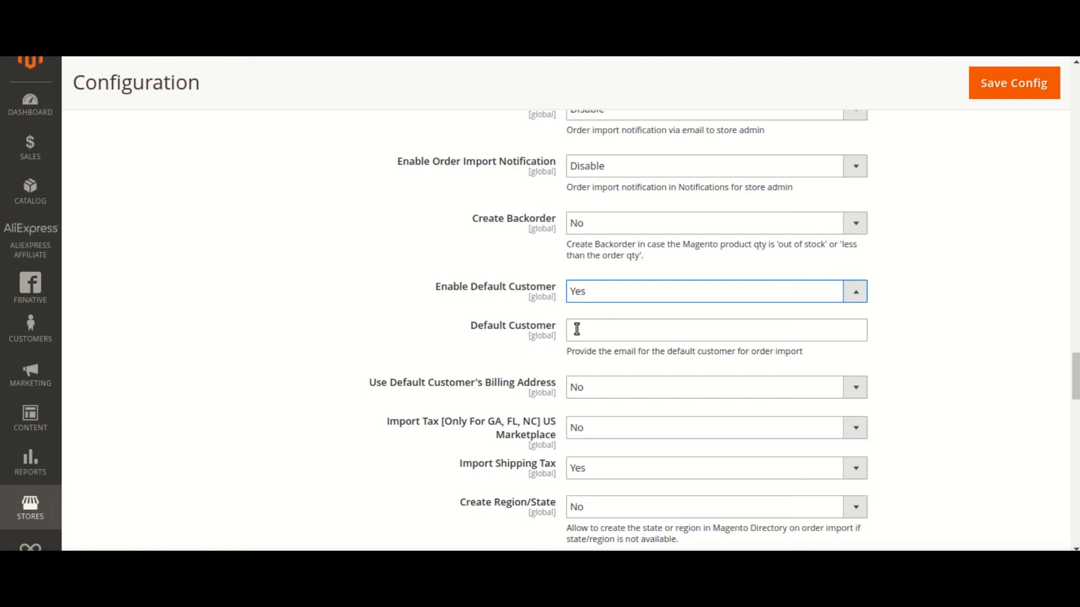
pyautogui.click(623, 297)
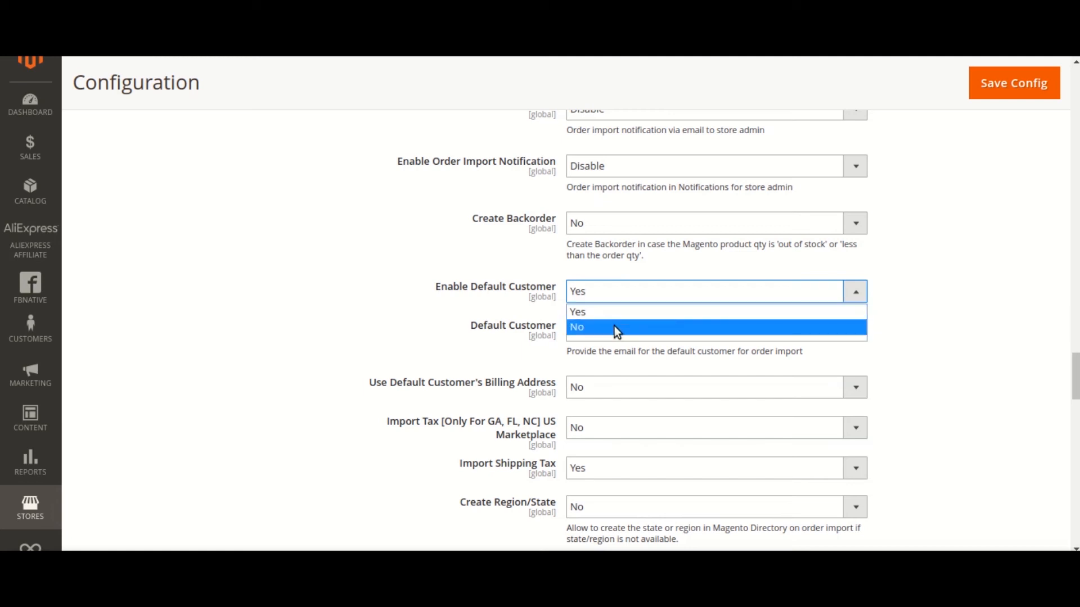
pyautogui.click(614, 326)
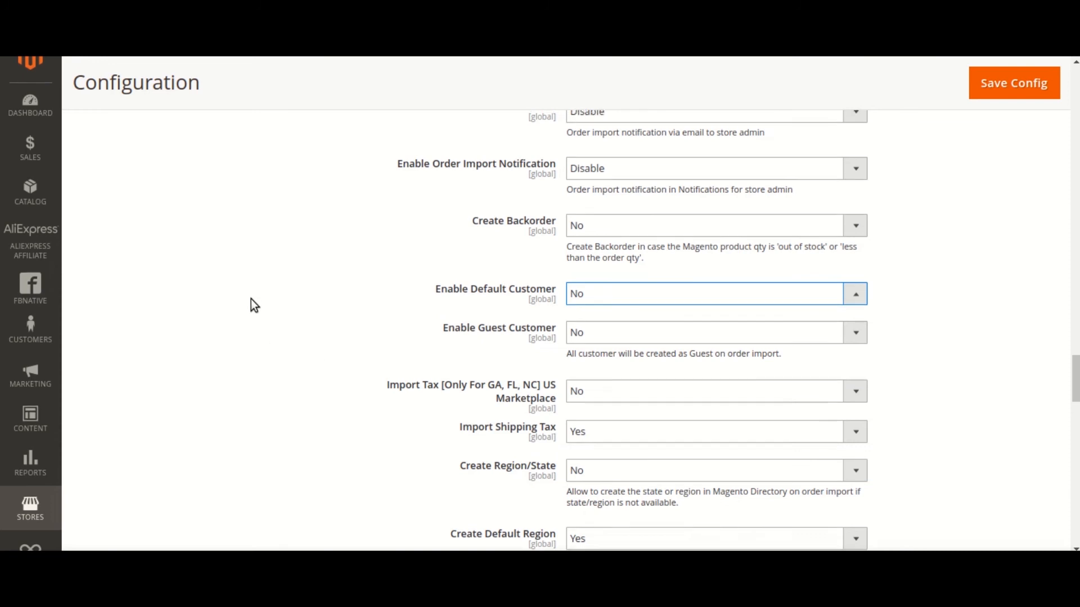
# Set Enable Guest Customer to Yes so that customers are created as guests on order import.
pyautogui.scroll(2, 250, 299)
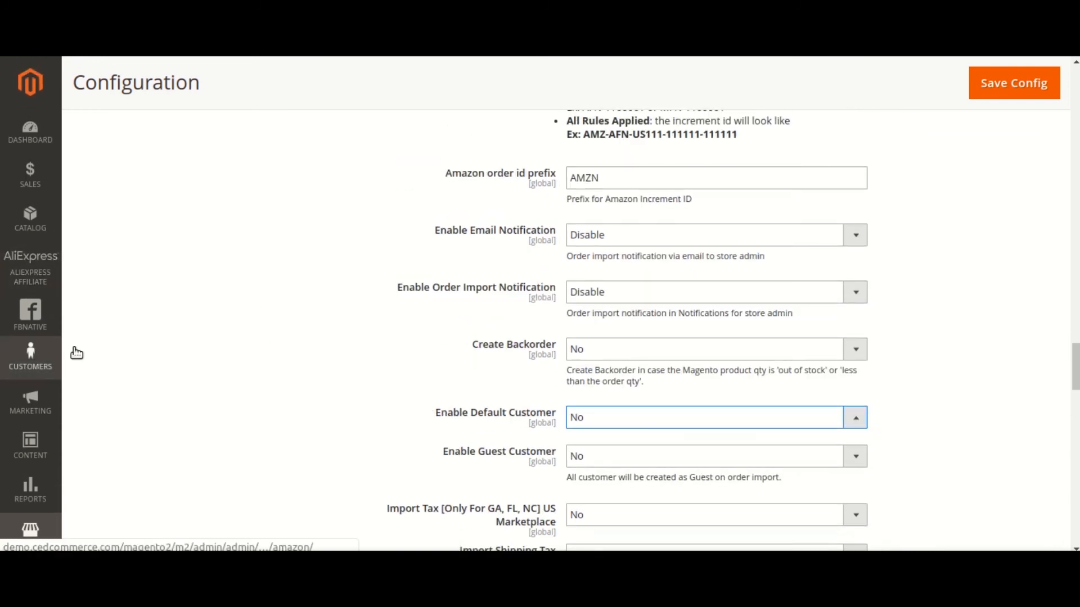
pyautogui.scroll(-2, 205, 325)
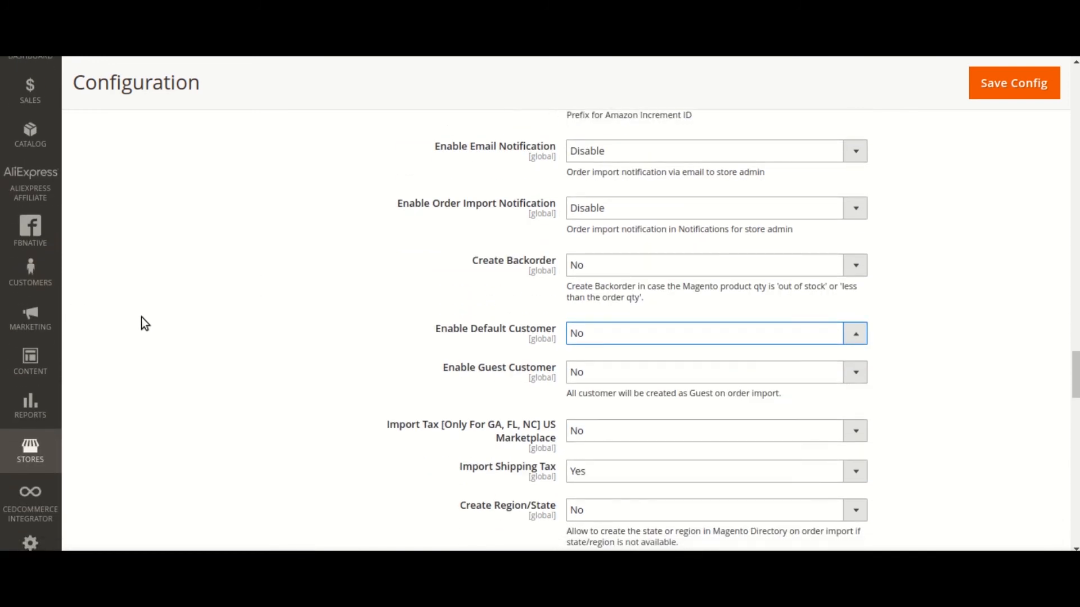
pyautogui.scroll(-2, 140, 316)
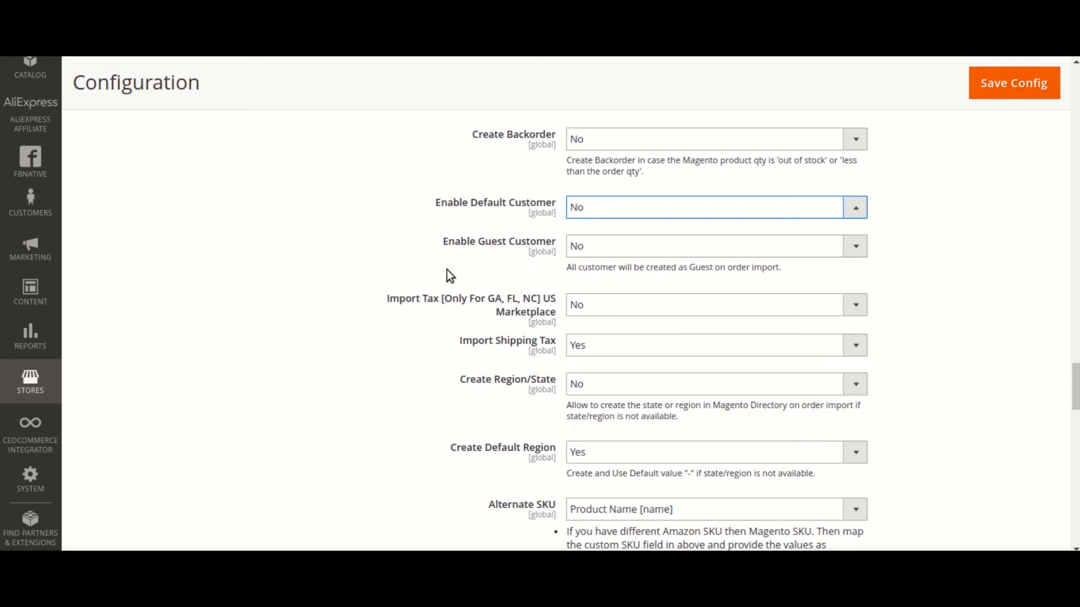
pyautogui.click(718, 247)
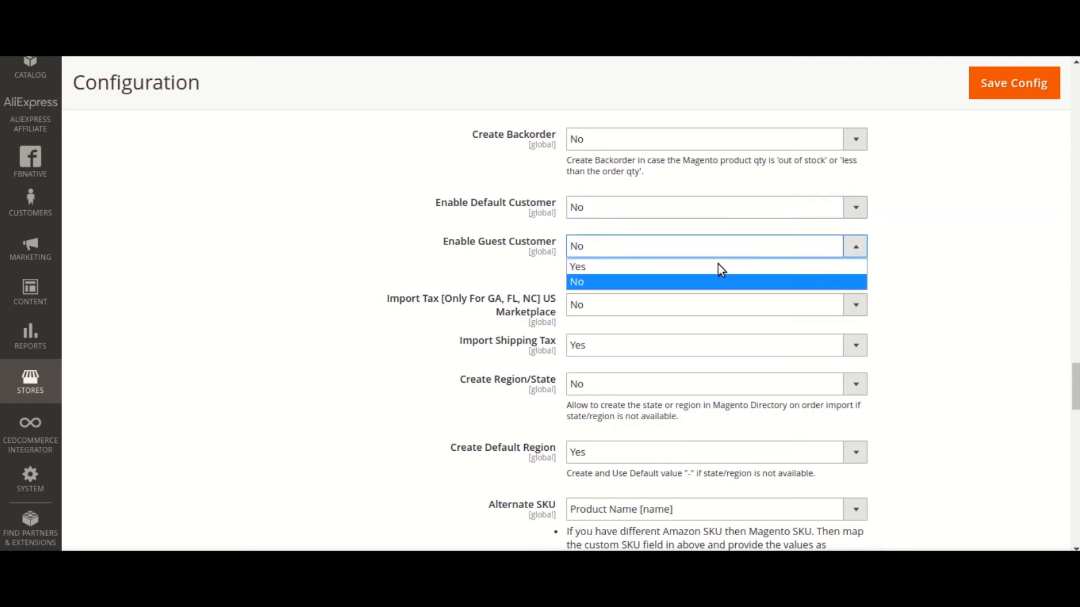
pyautogui.click(714, 267)
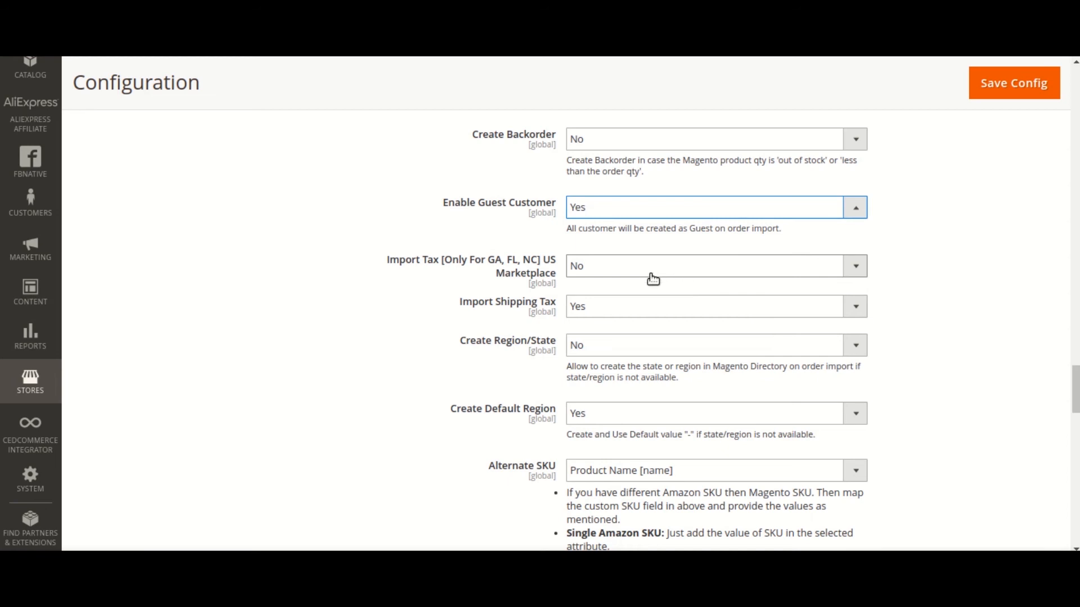
# Set Import Tax for the US marketplace and Create Region/State to Yes, keeping Import Shipping Tax at Yes.
pyautogui.click(595, 269)
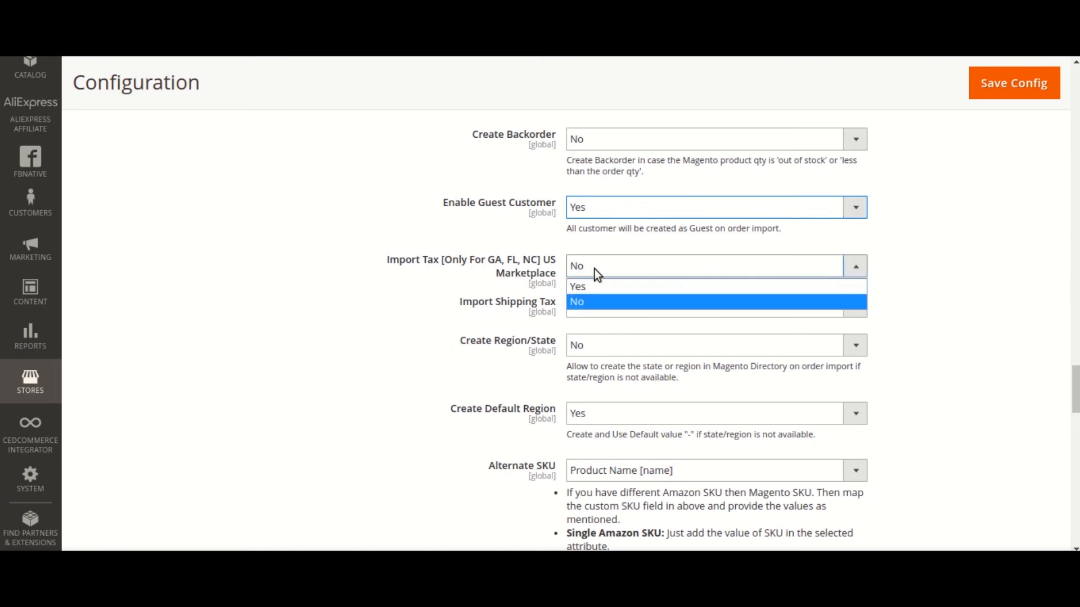
pyautogui.click(594, 284)
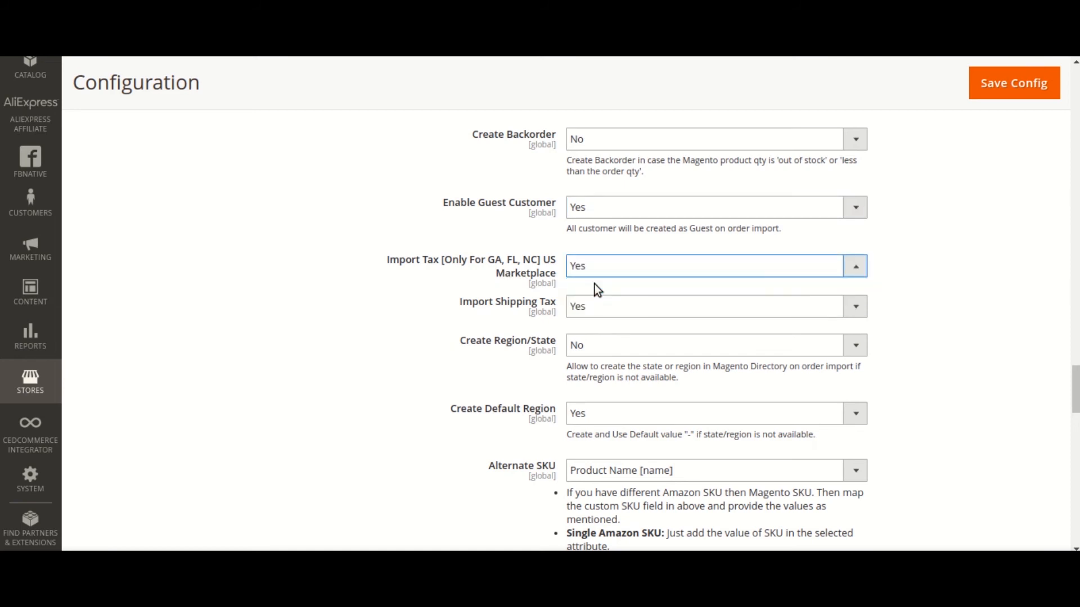
pyautogui.click(710, 314)
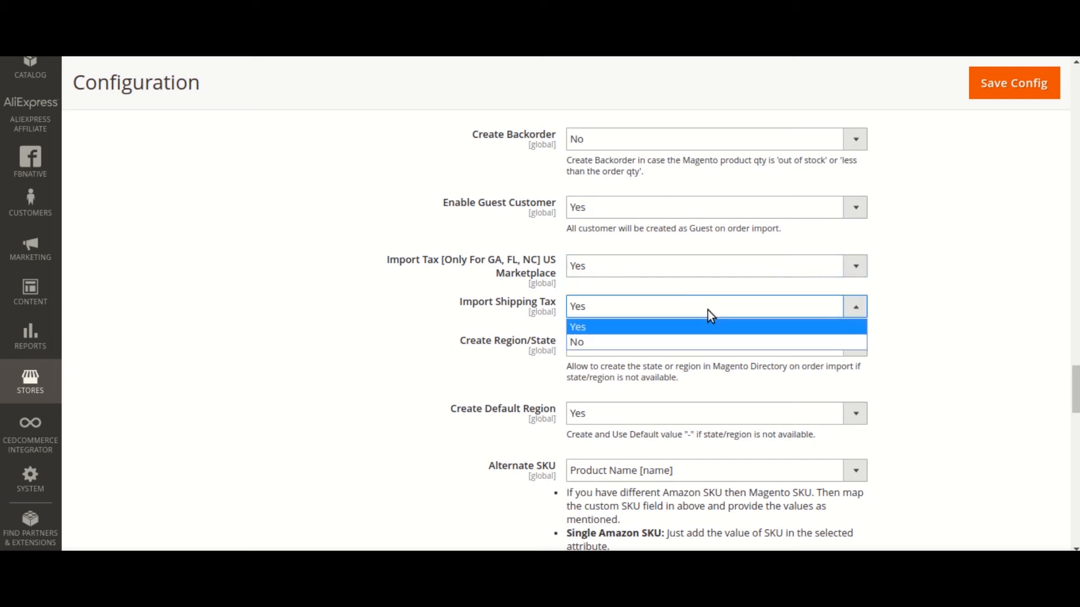
pyautogui.click(707, 309)
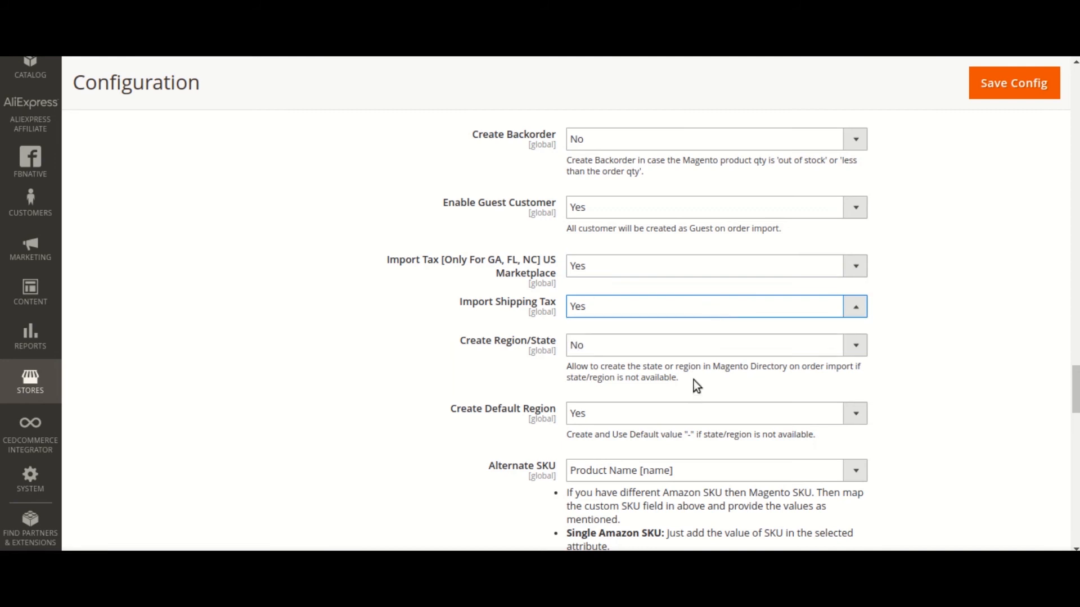
pyautogui.click(704, 350)
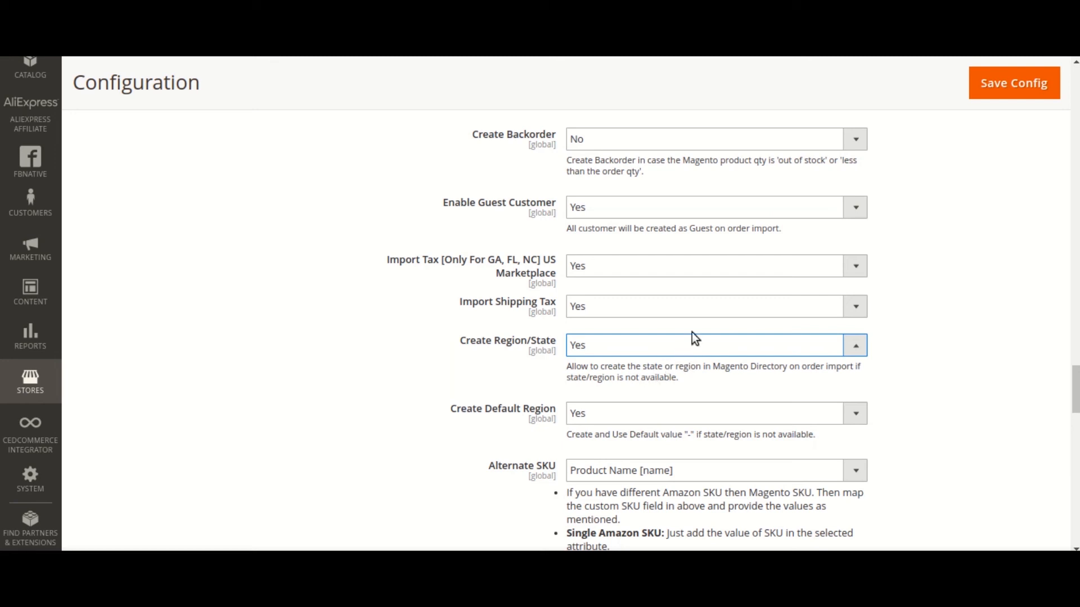
# Review the Create Default Region setting and the product attributes offered for Alternate SKU without changing them.
pyautogui.scroll(-2, 692, 332)
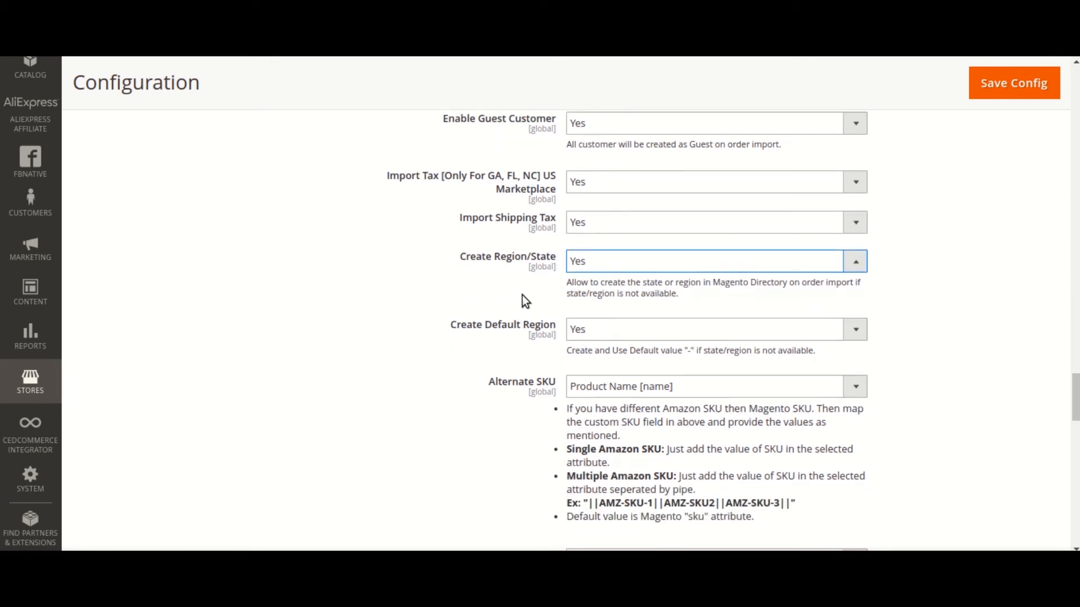
pyautogui.scroll(-2, 523, 297)
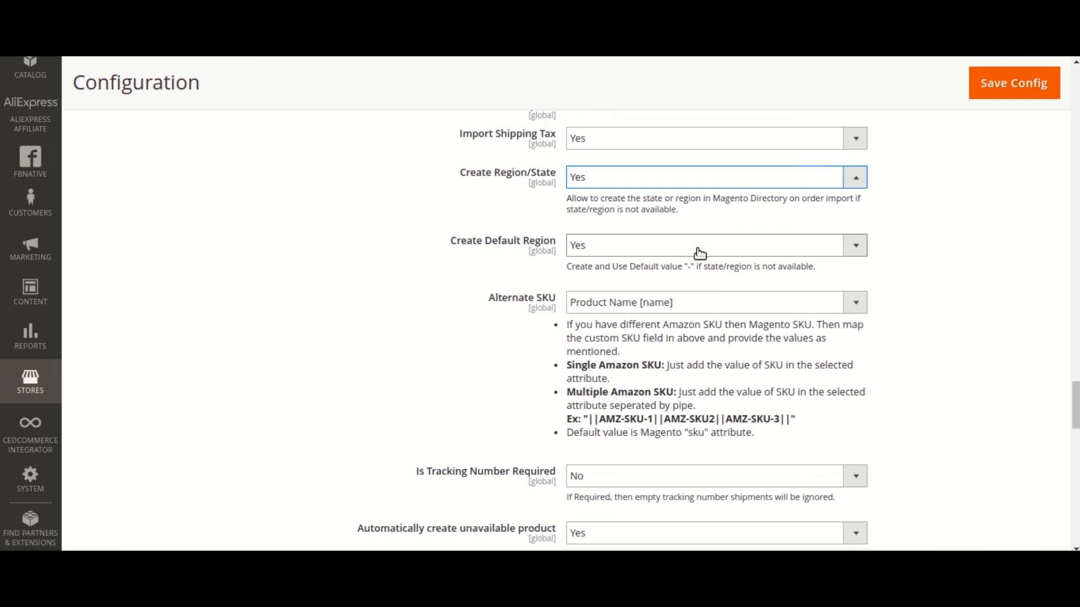
pyautogui.scroll(-3, 699, 253)
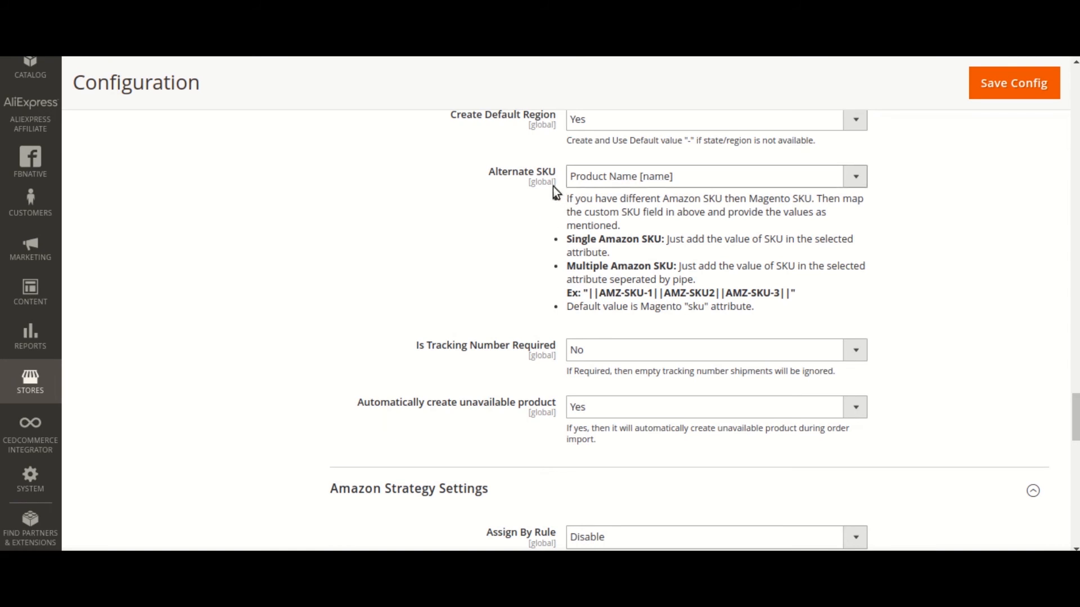
pyautogui.click(779, 181)
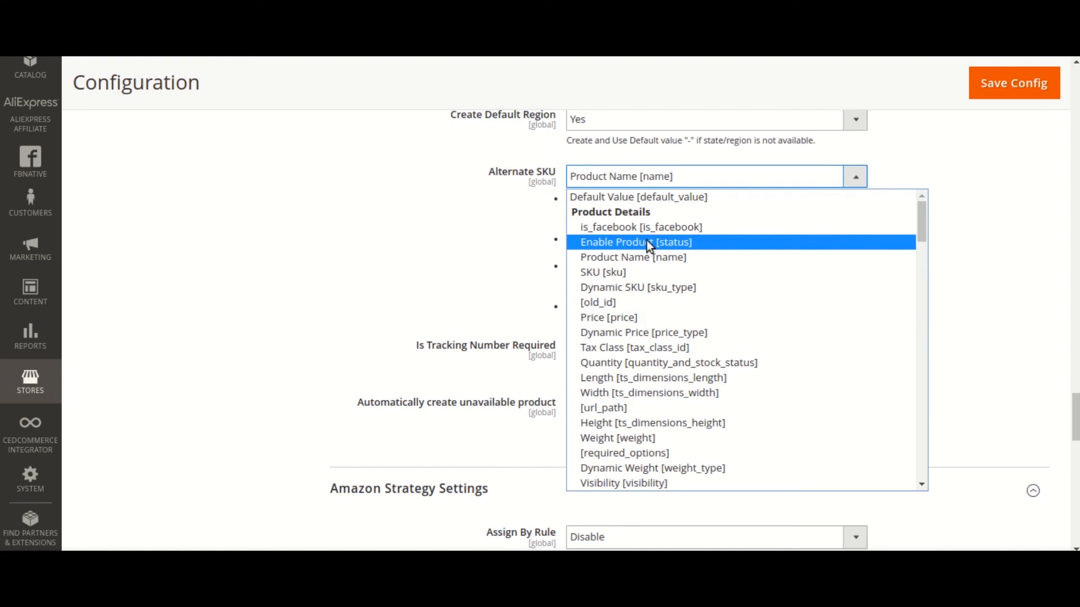
pyautogui.click(473, 234)
# View the Is Tracking Number Required options and leave the setting at No.
pyautogui.scroll(-2, 473, 234)
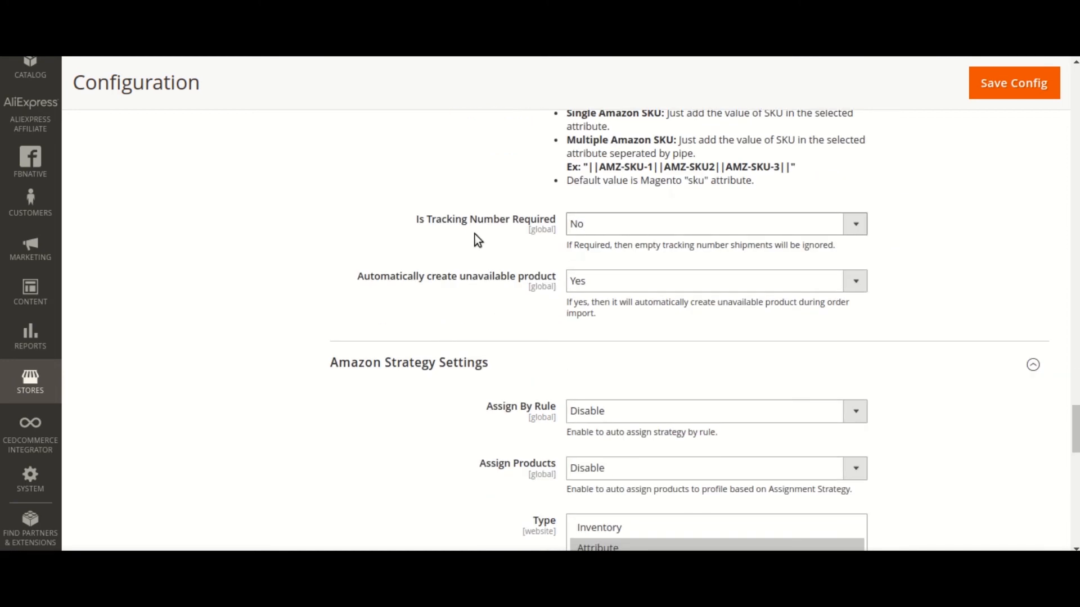
pyautogui.click(643, 225)
pyautogui.click(643, 225)
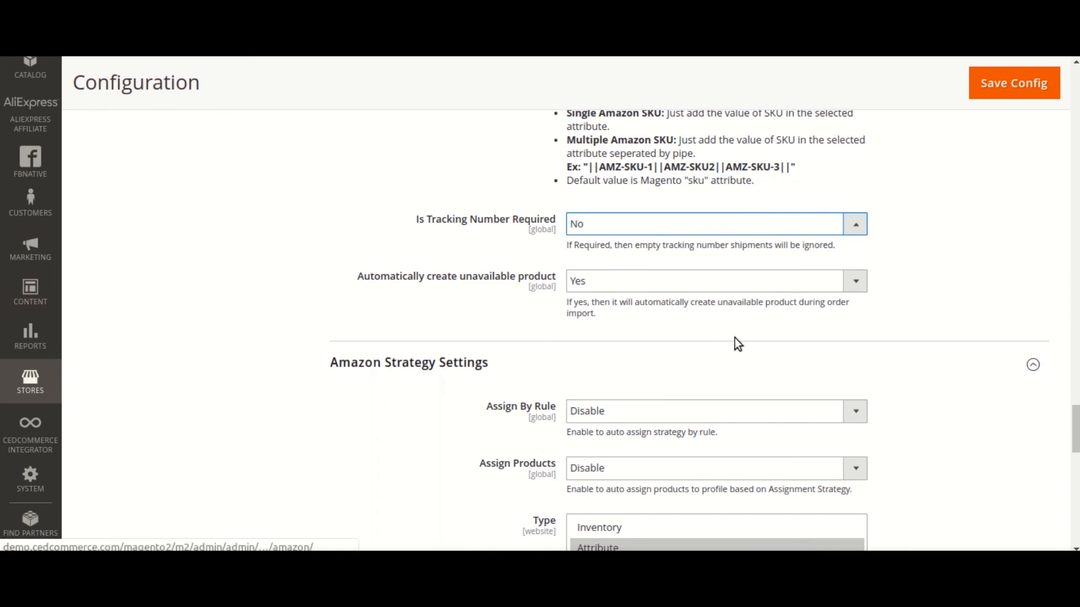
# Set Assign By Rule to Enable in the Amazon Strategy Settings so that strategies are auto-assigned by rule.
pyautogui.scroll(-4, 737, 343)
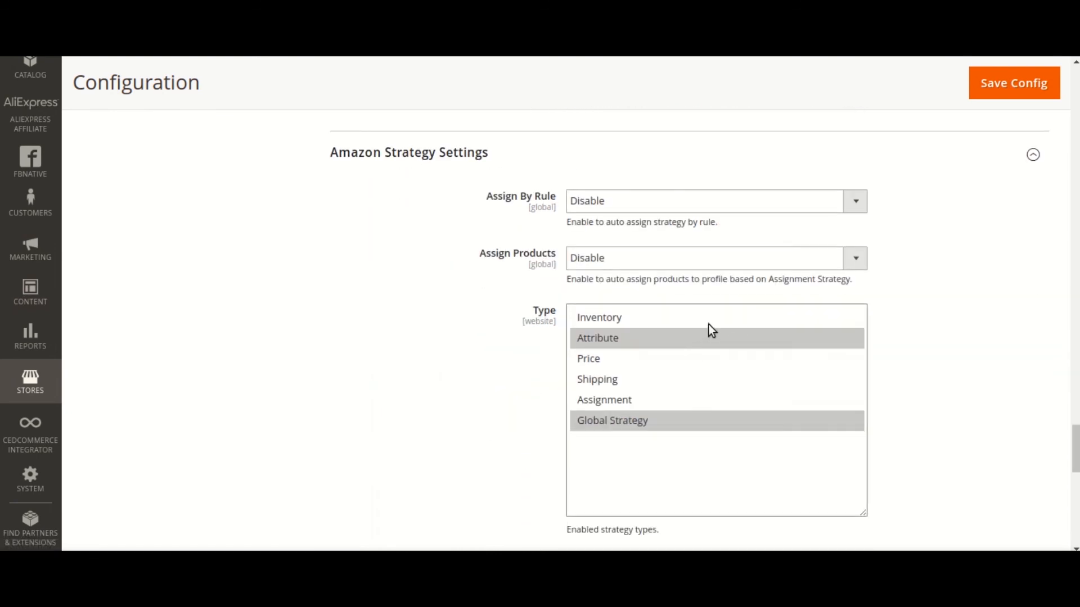
pyautogui.scroll(-2, 709, 323)
pyautogui.scroll(3, 427, 247)
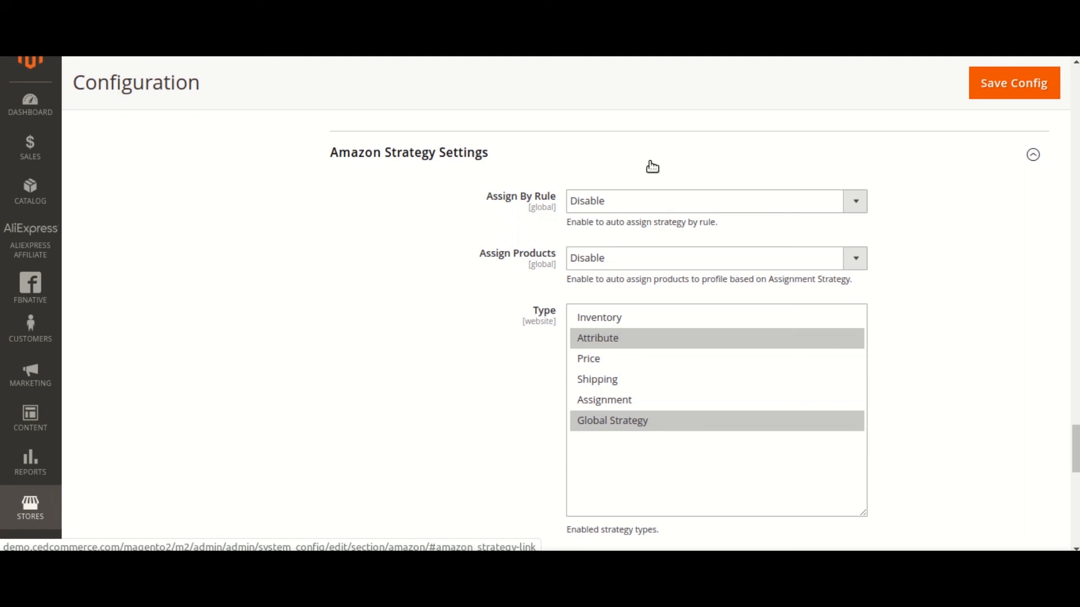
pyautogui.click(643, 209)
pyautogui.click(643, 221)
pyautogui.click(642, 260)
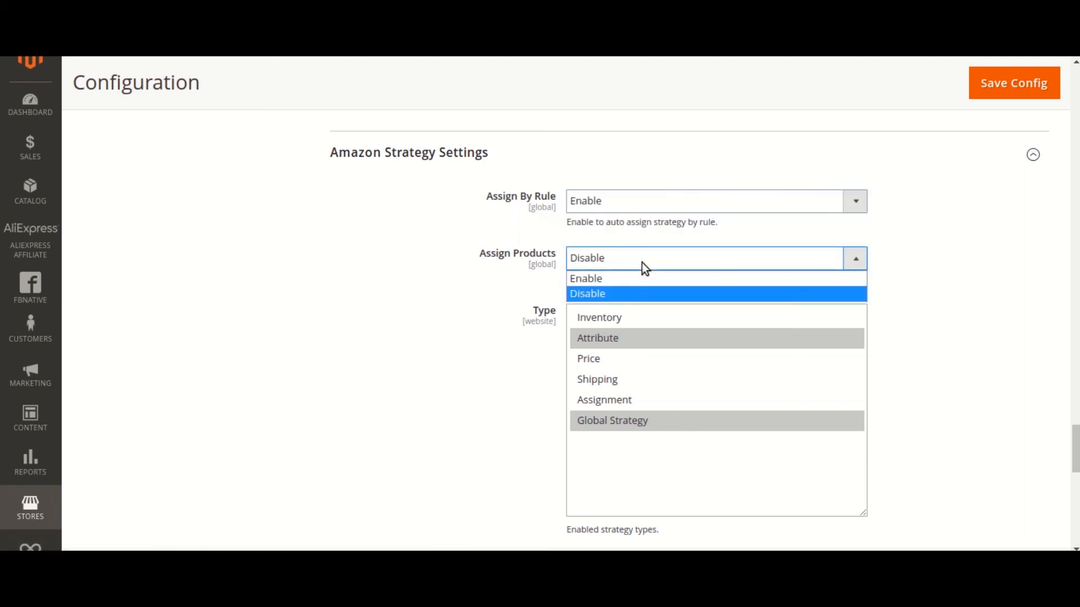
pyautogui.click(640, 278)
pyautogui.click(640, 259)
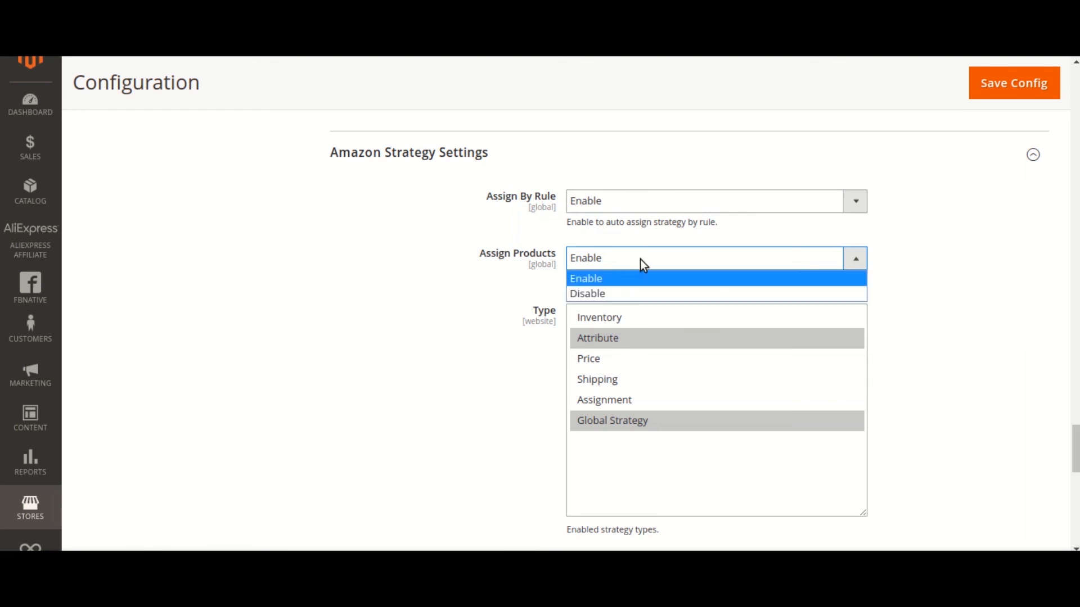
pyautogui.click(638, 291)
pyautogui.click(642, 207)
pyautogui.click(643, 207)
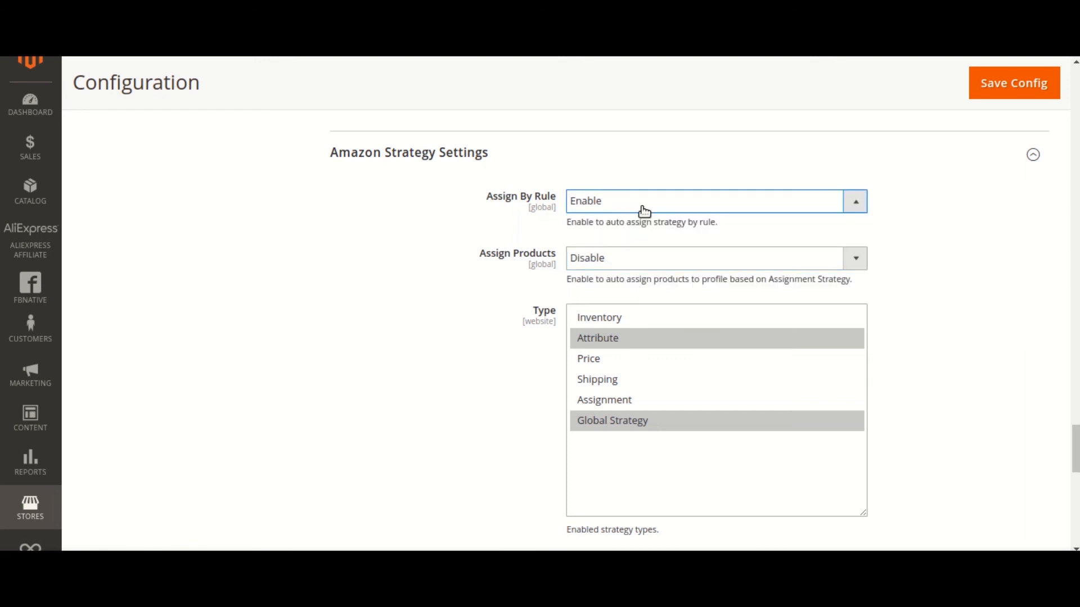
# Review the enabled strategy types, the order, price, inventory and shipment cron settings, and the Amazon Developer Settings.
pyautogui.scroll(-1, 682, 316)
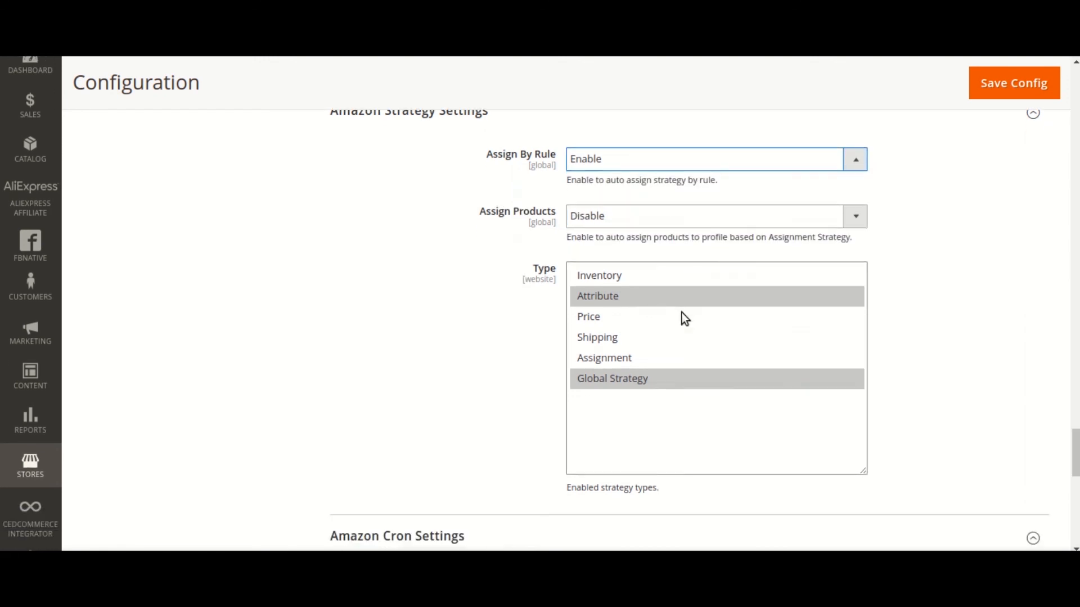
pyautogui.scroll(-3, 682, 313)
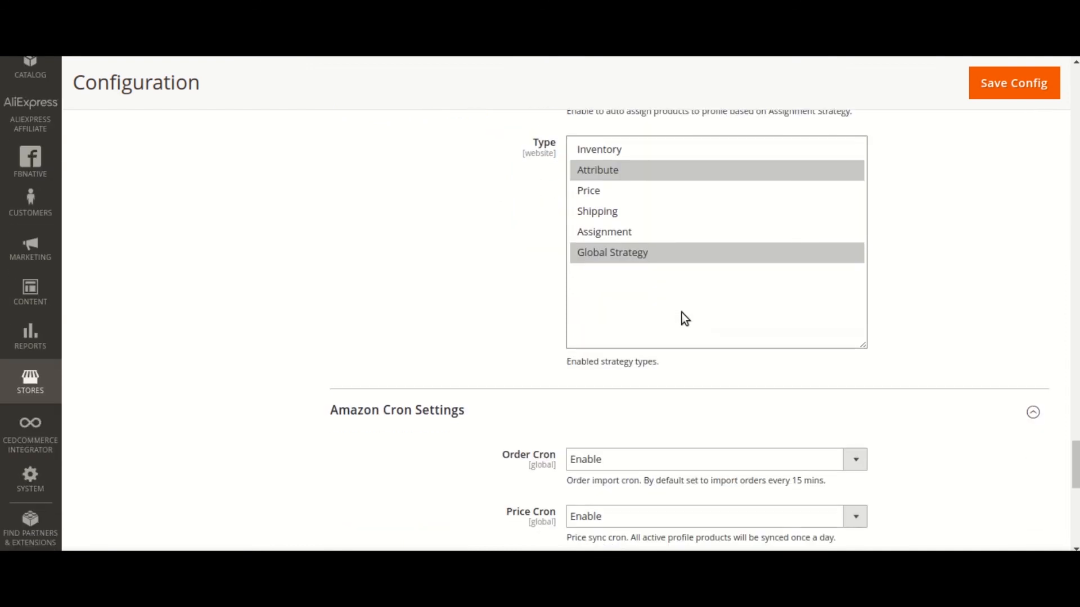
pyautogui.scroll(-4, 682, 312)
pyautogui.scroll(3, 683, 313)
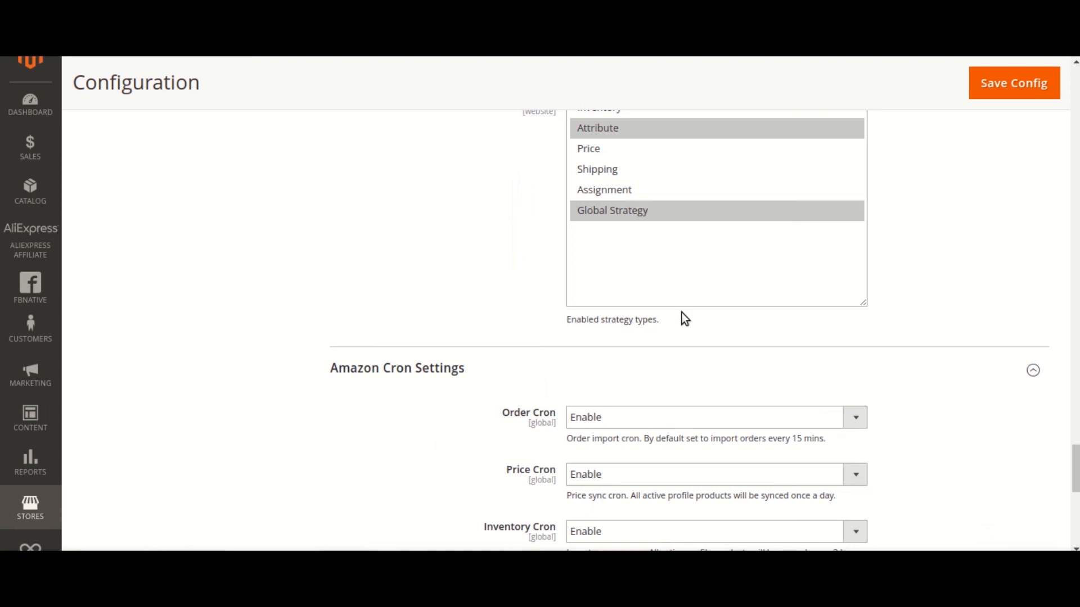
pyautogui.scroll(-4, 682, 313)
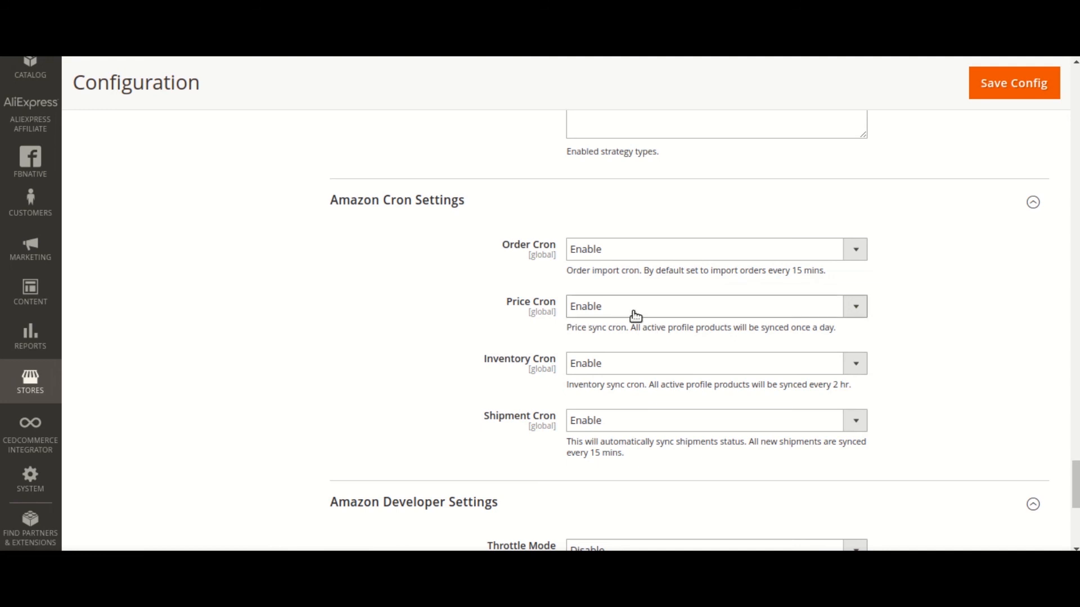
pyautogui.scroll(-2, 635, 316)
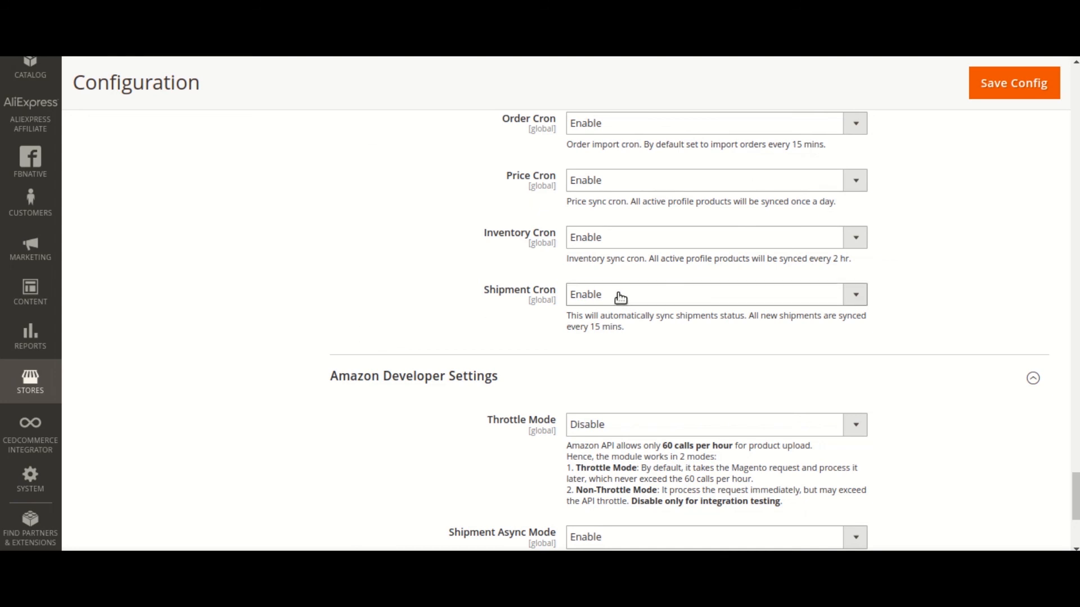
pyautogui.scroll(-2, 528, 304)
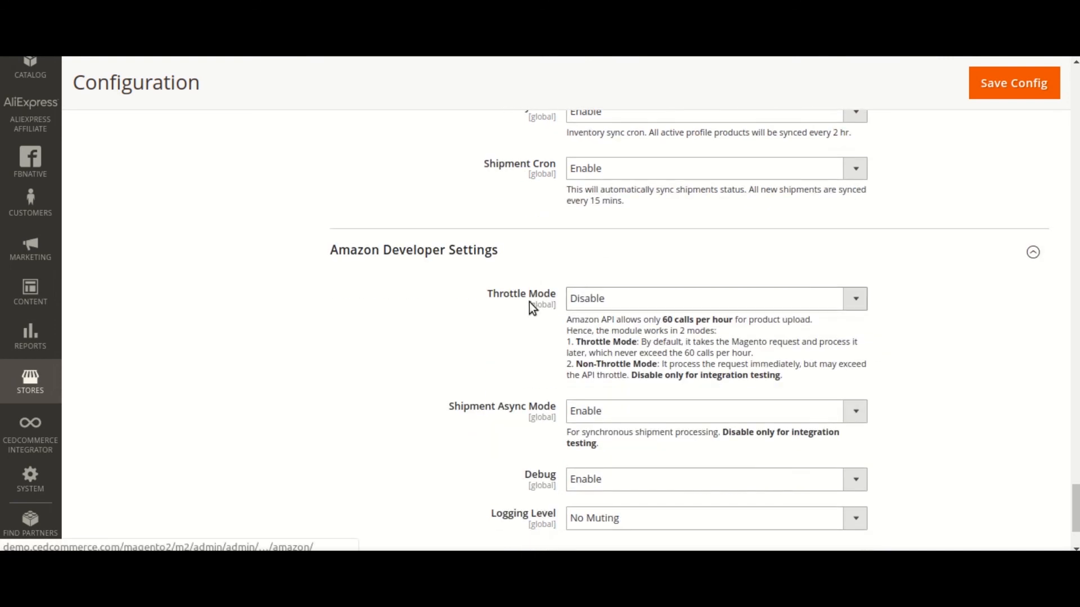
pyautogui.scroll(1, 531, 306)
pyautogui.scroll(-3, 529, 302)
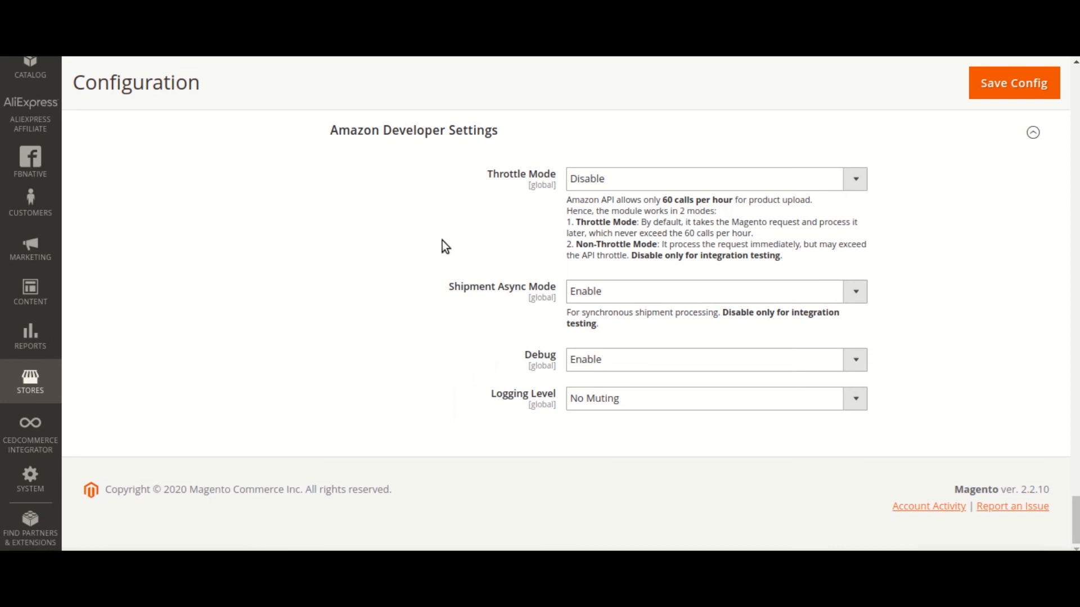
pyautogui.click(581, 179)
pyautogui.click(582, 197)
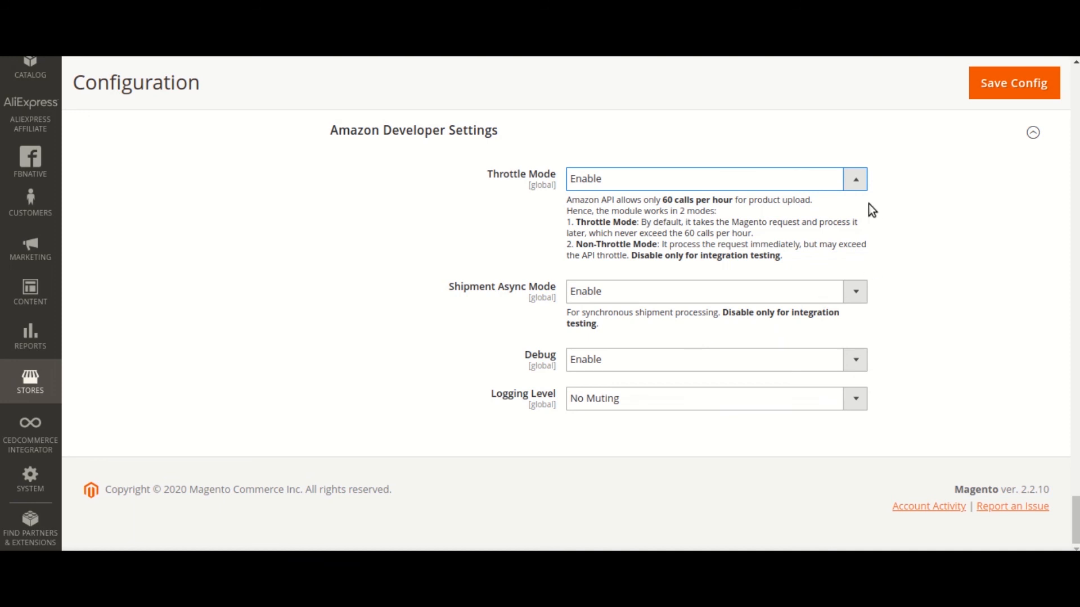
pyautogui.click(831, 181)
pyautogui.click(795, 213)
# Review the product, price, inventory and status chunk sizes, and return to the Amazon Developer Settings.
pyautogui.moveTo(1075, 523); pyautogui.dragTo(1041, 150)
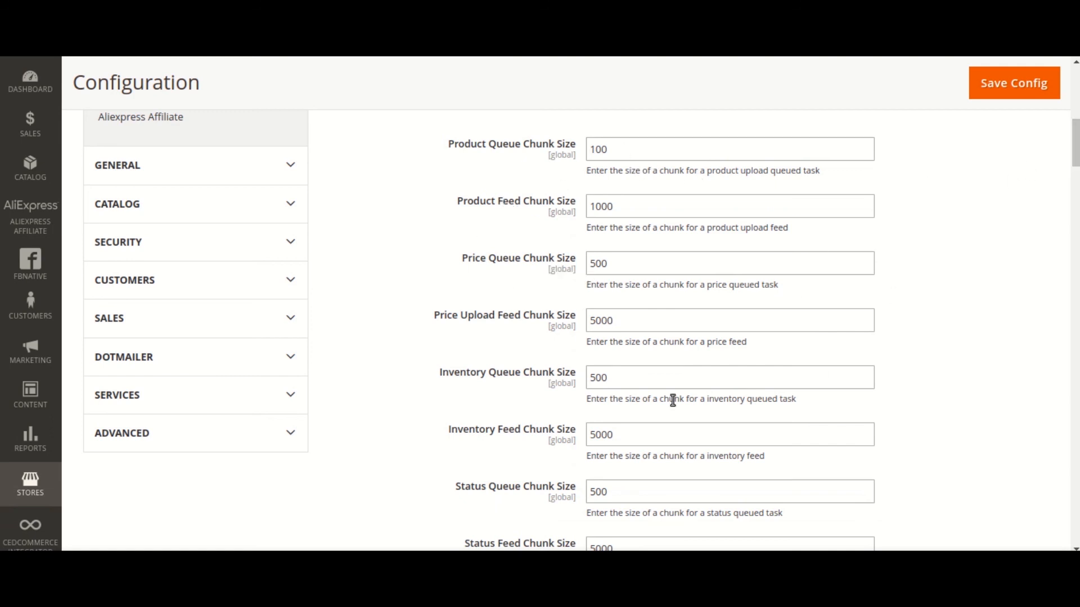
pyautogui.scroll(-2, 548, 373)
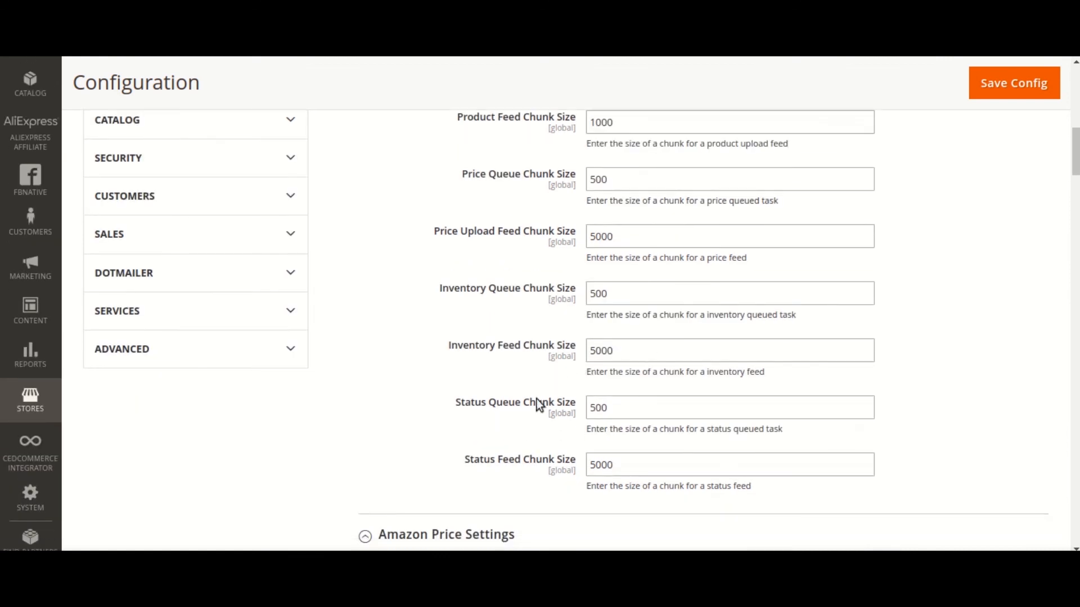
pyautogui.scroll(1, 524, 410)
pyautogui.scroll(1, 524, 410)
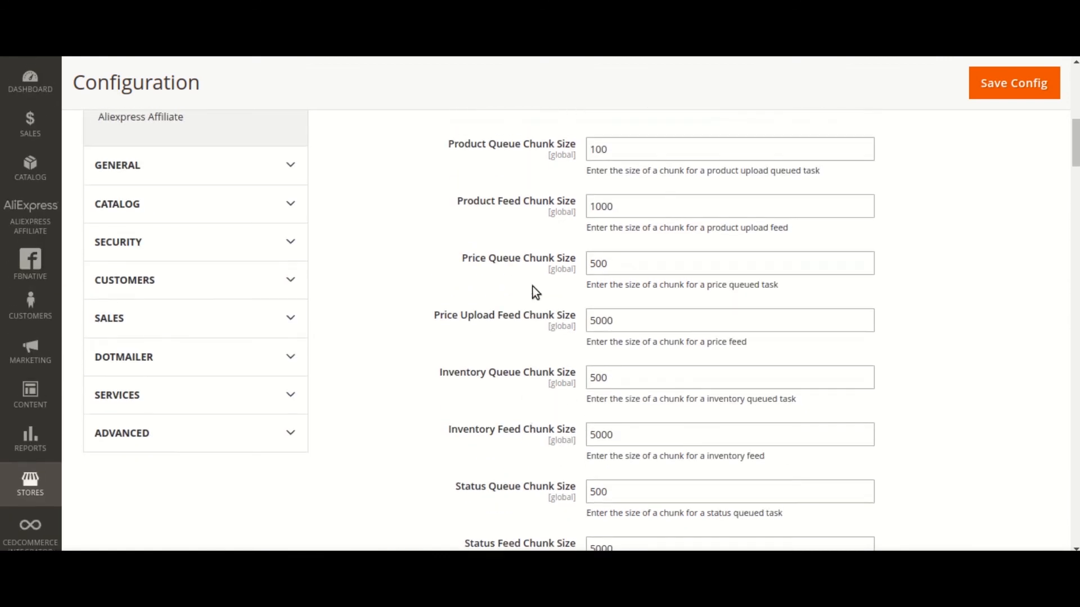
pyautogui.moveTo(1075, 142); pyautogui.dragTo(1076, 520)
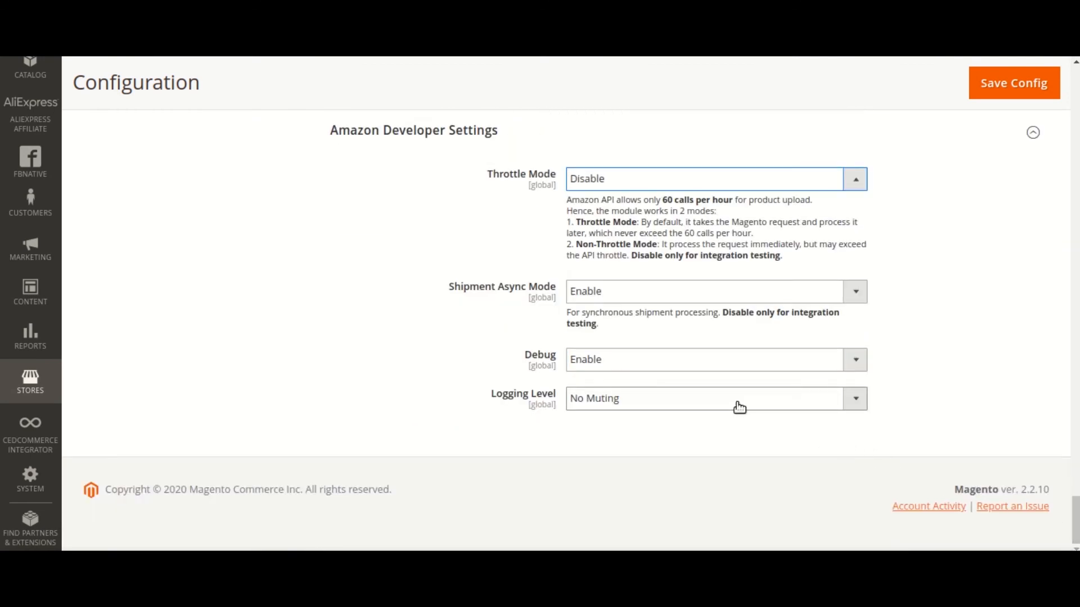
# Check the options for Shipment Async Mode, Debug and Logging Level, keeping them at Enable, Enable and No Muting.
pyautogui.click(694, 298)
pyautogui.click(695, 311)
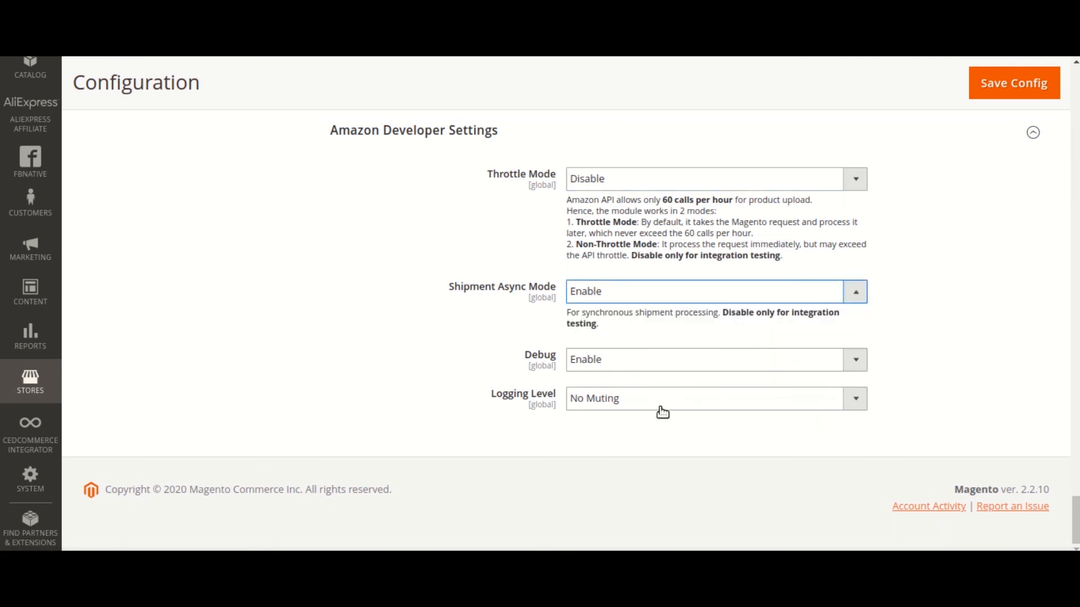
pyautogui.click(661, 363)
pyautogui.click(658, 361)
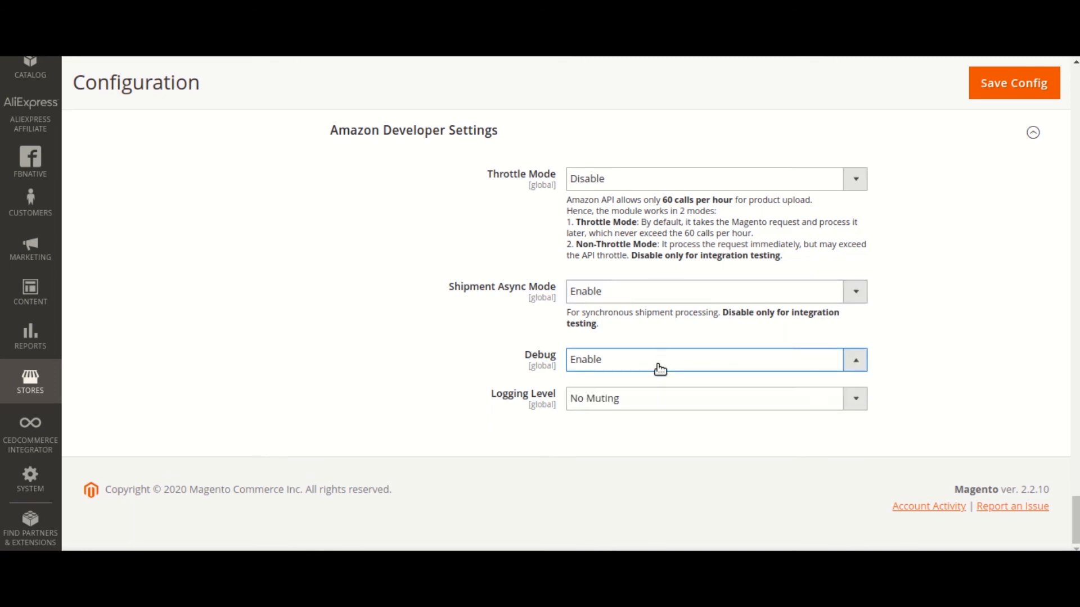
pyautogui.click(641, 407)
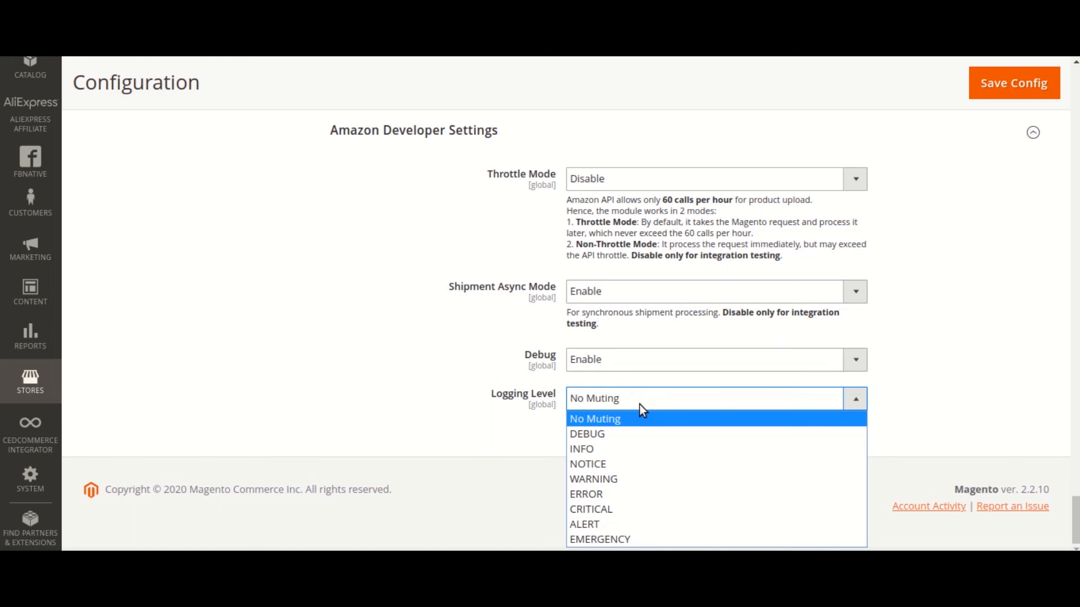
pyautogui.click(641, 407)
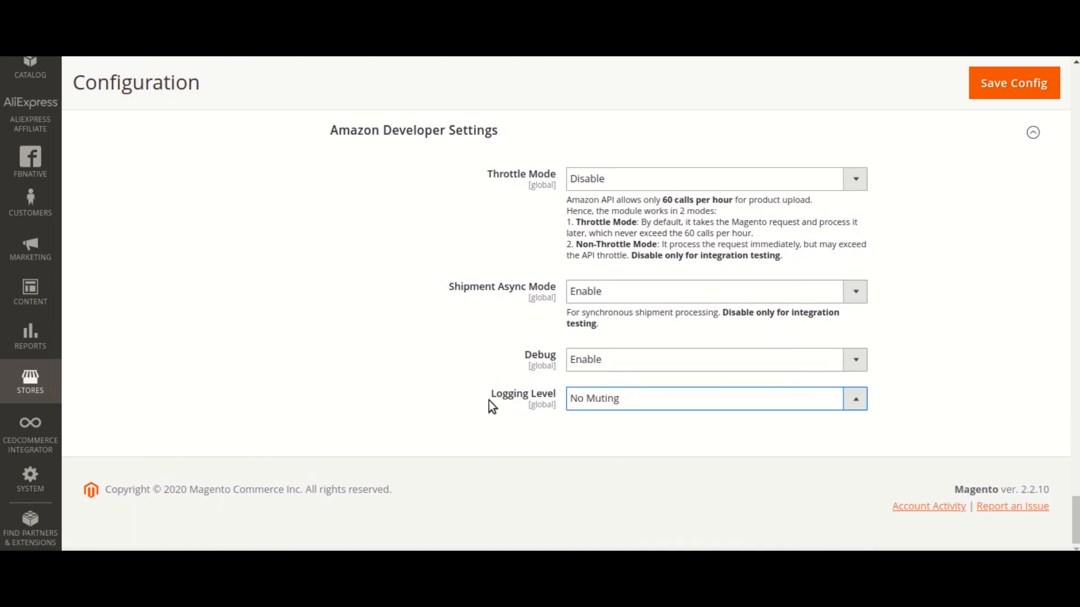
# Look back over the order settings and save the Amazon configuration.
pyautogui.scroll(5, 465, 403)
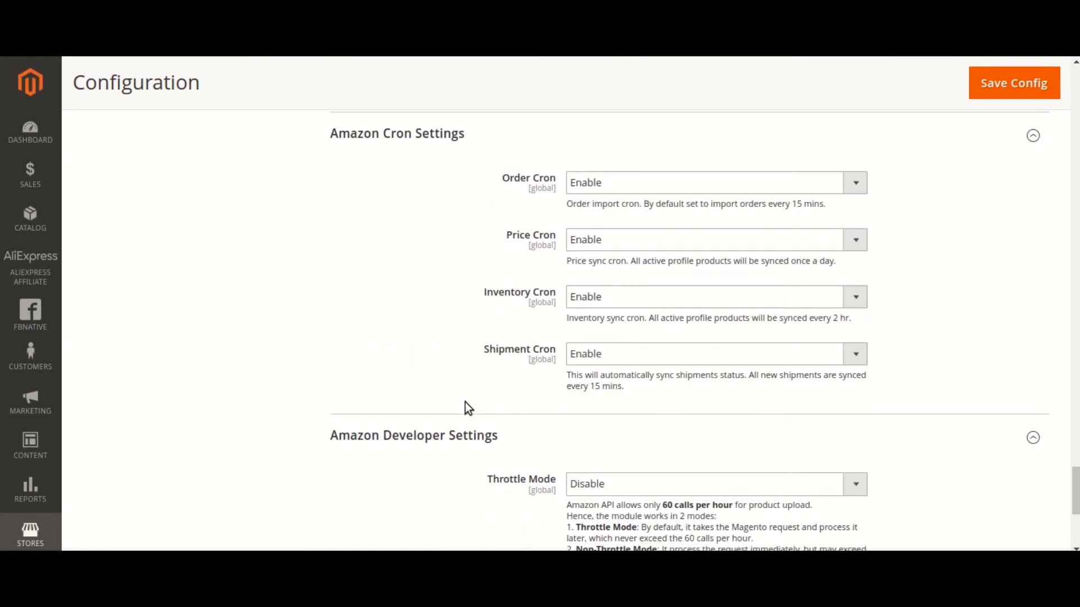
pyautogui.scroll(17, 465, 403)
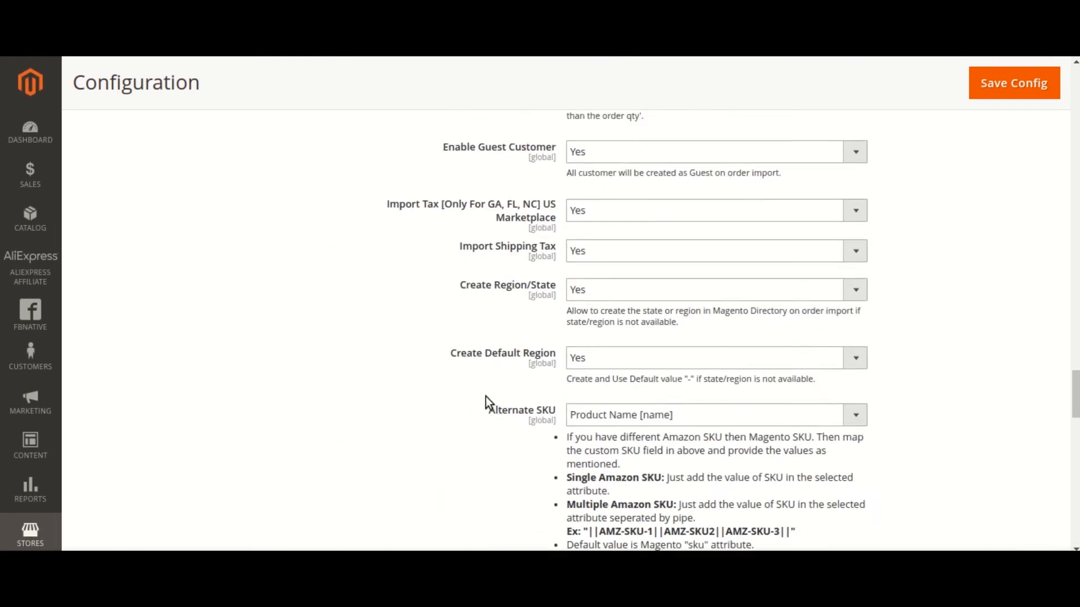
pyautogui.scroll(7, 484, 396)
pyautogui.scroll(-1, 485, 396)
pyautogui.scroll(2, 485, 396)
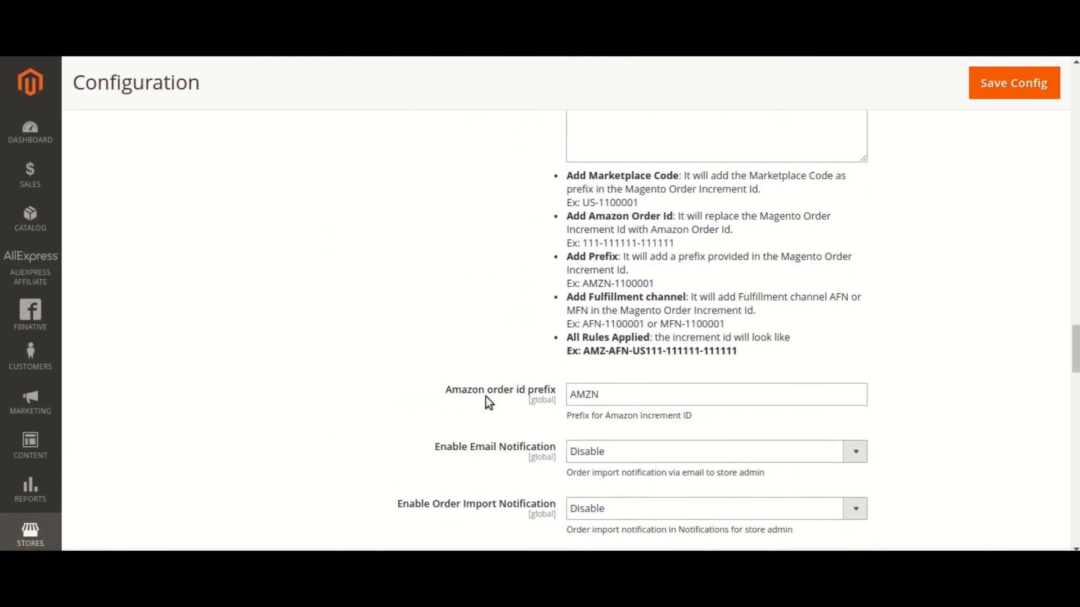
pyautogui.scroll(6, 485, 396)
pyautogui.click(1010, 96)
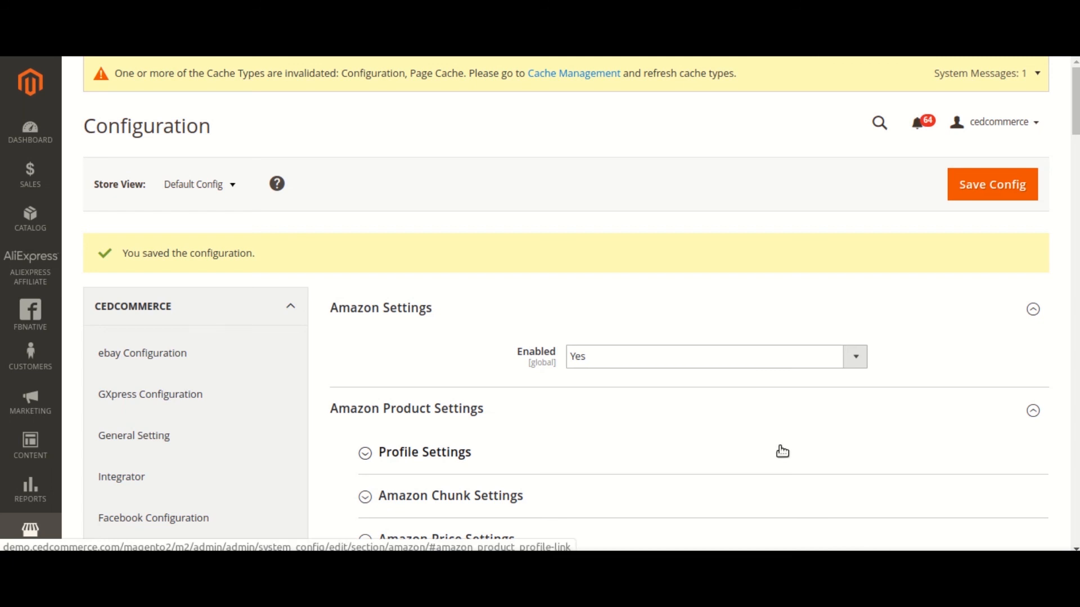
# Look over the saved Amazon configuration and the Amazon Integration entries offered by the Cedcommerce Integrator.
pyautogui.scroll(-5, 36, 419)
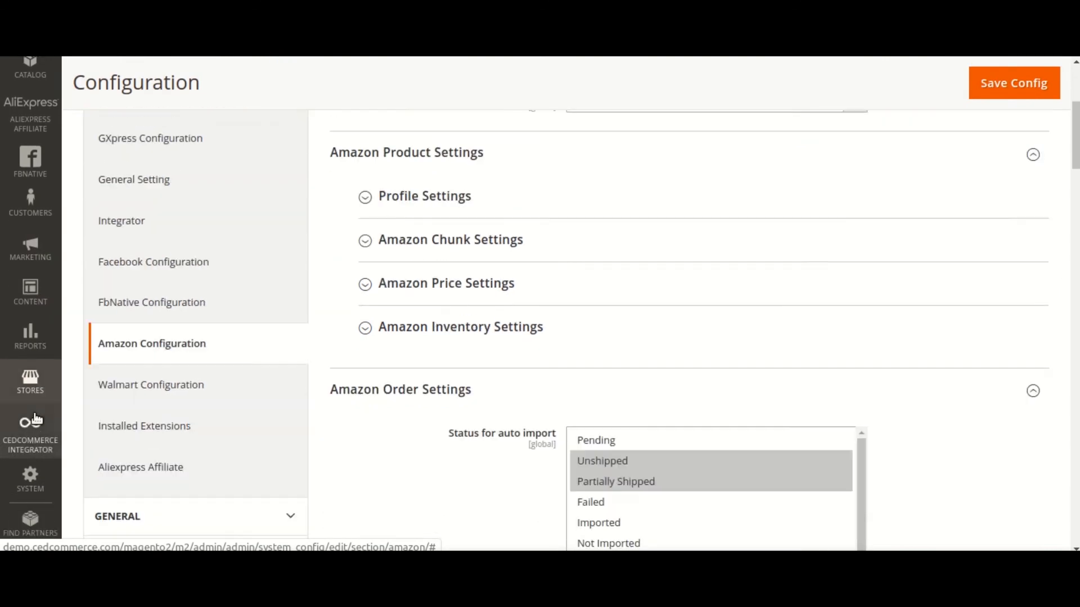
pyautogui.scroll(-3, 36, 418)
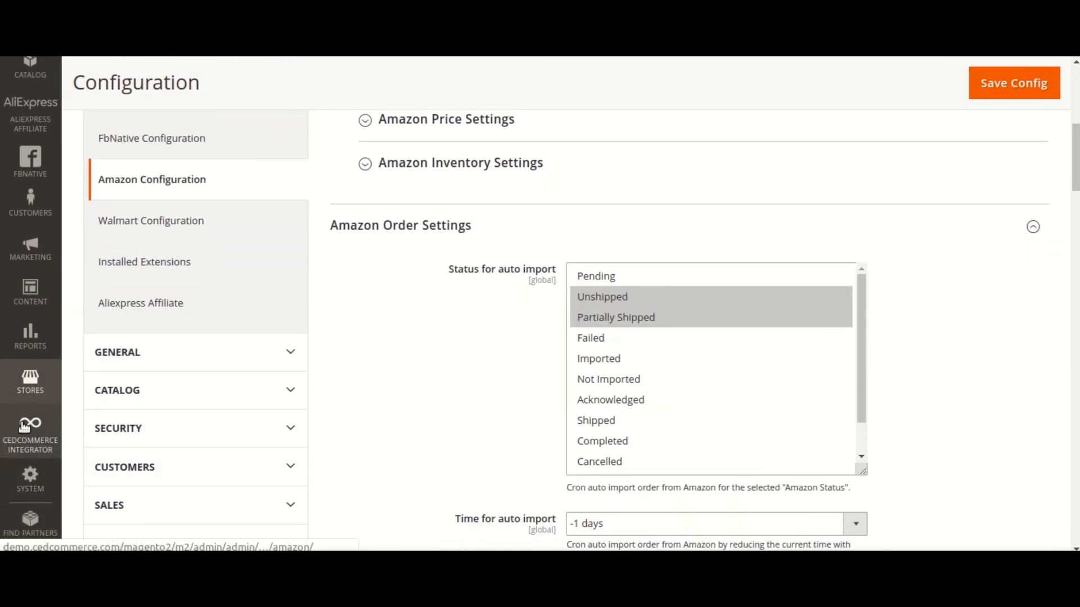
pyautogui.scroll(-3, 31, 450)
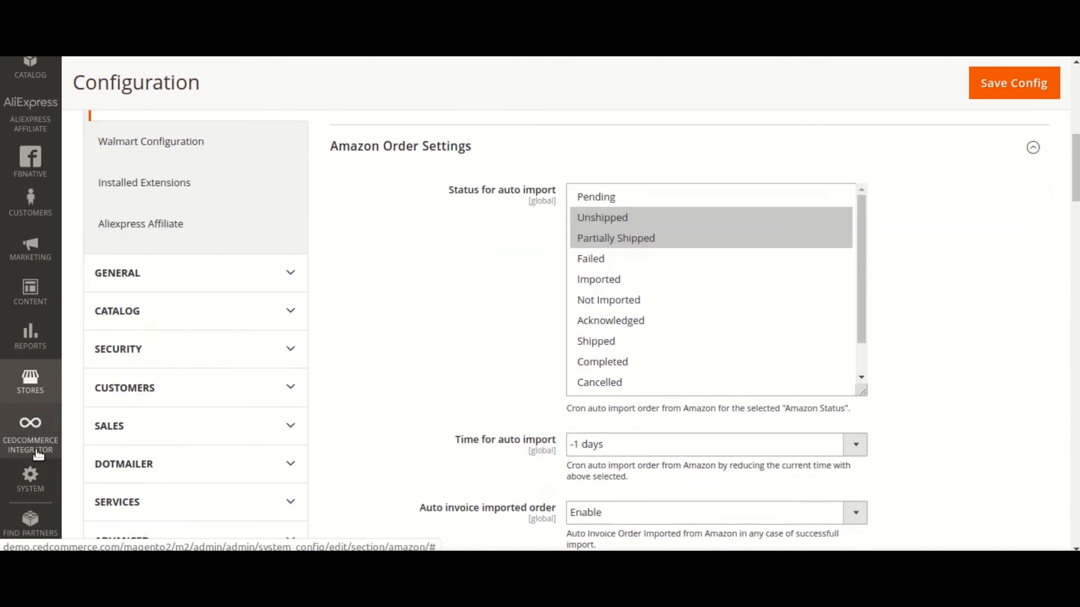
pyautogui.click(30, 430)
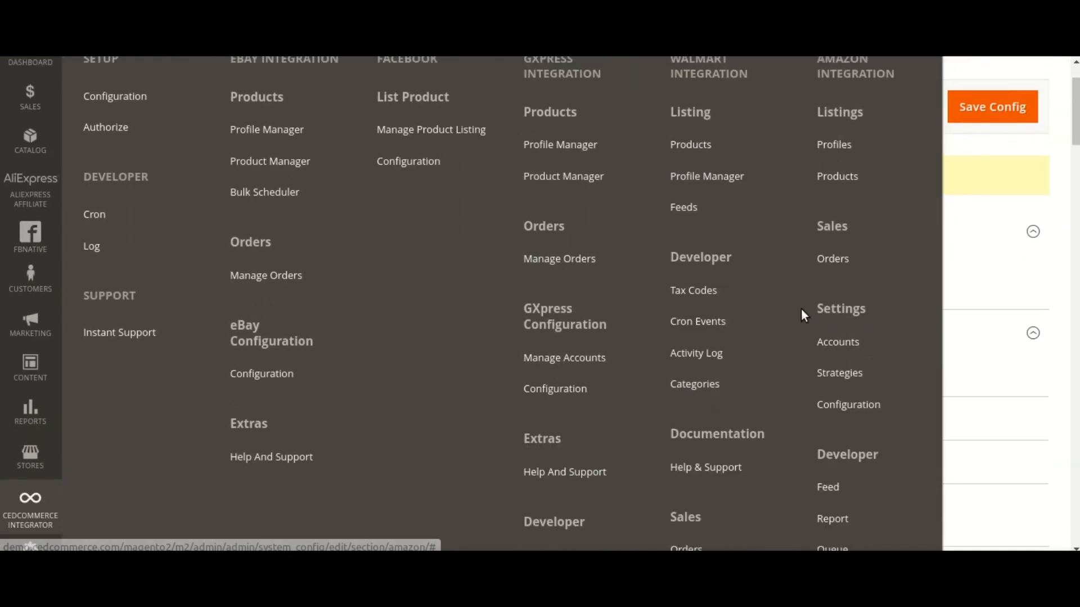
pyautogui.click(984, 223)
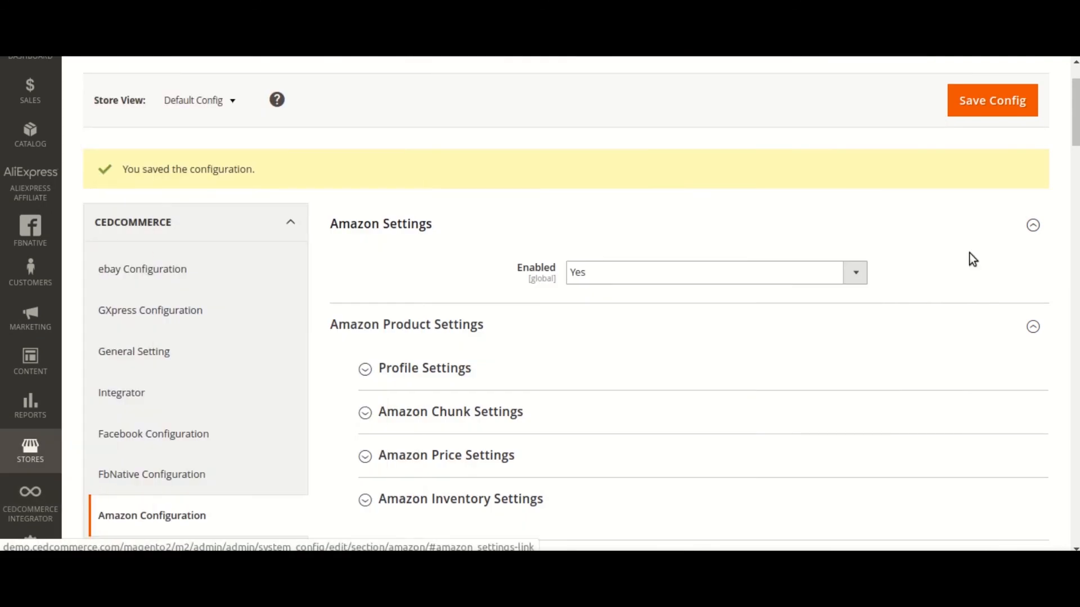